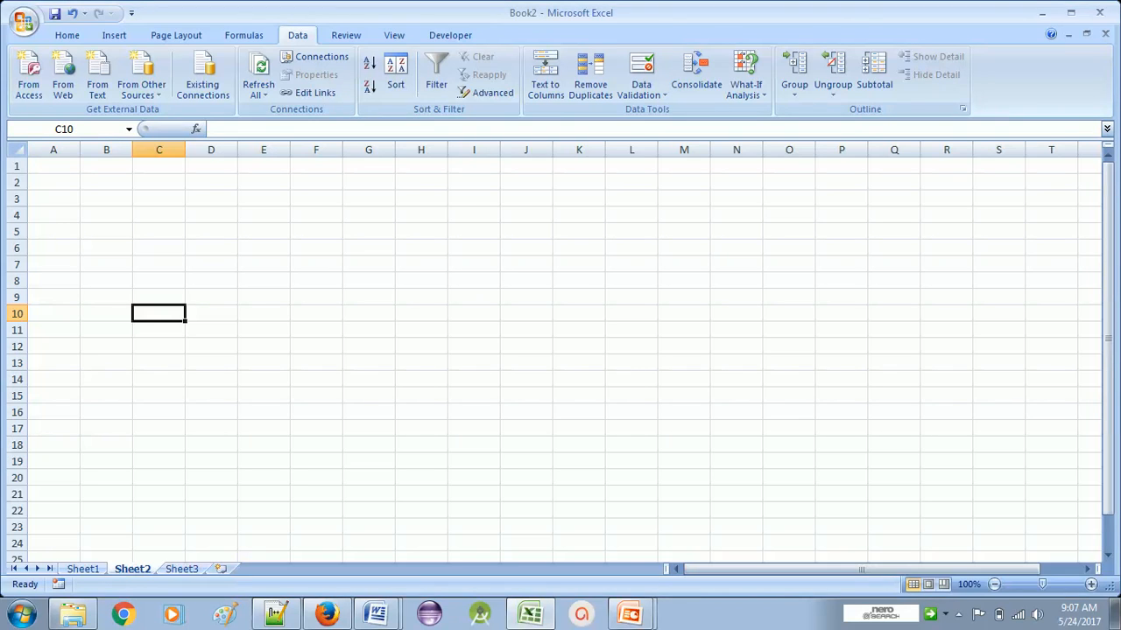
Enter the heading "Name" in cell A1 of Sheet2
{"action": "key", "text": "Up"}
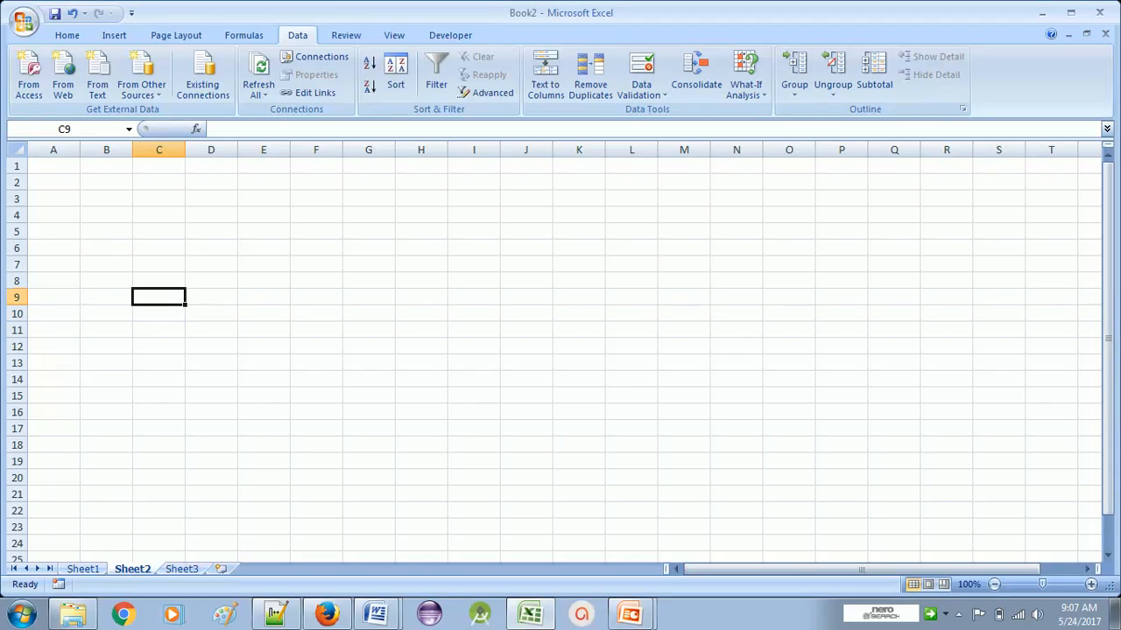
{"action": "key", "text": "Up"}
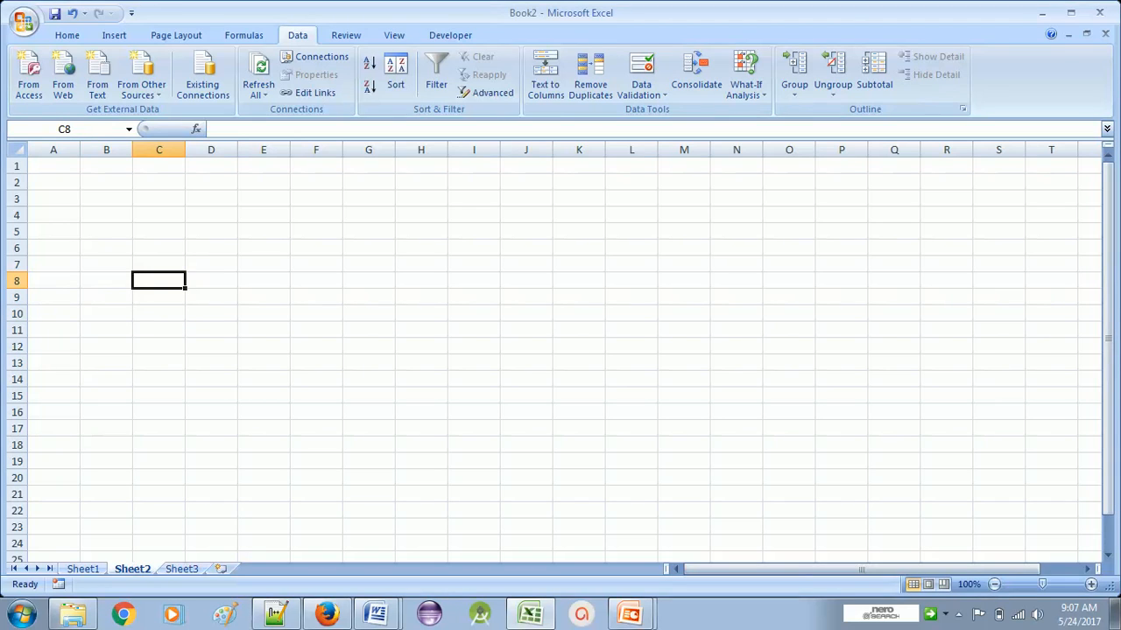
{"action": "key", "text": "Up"}
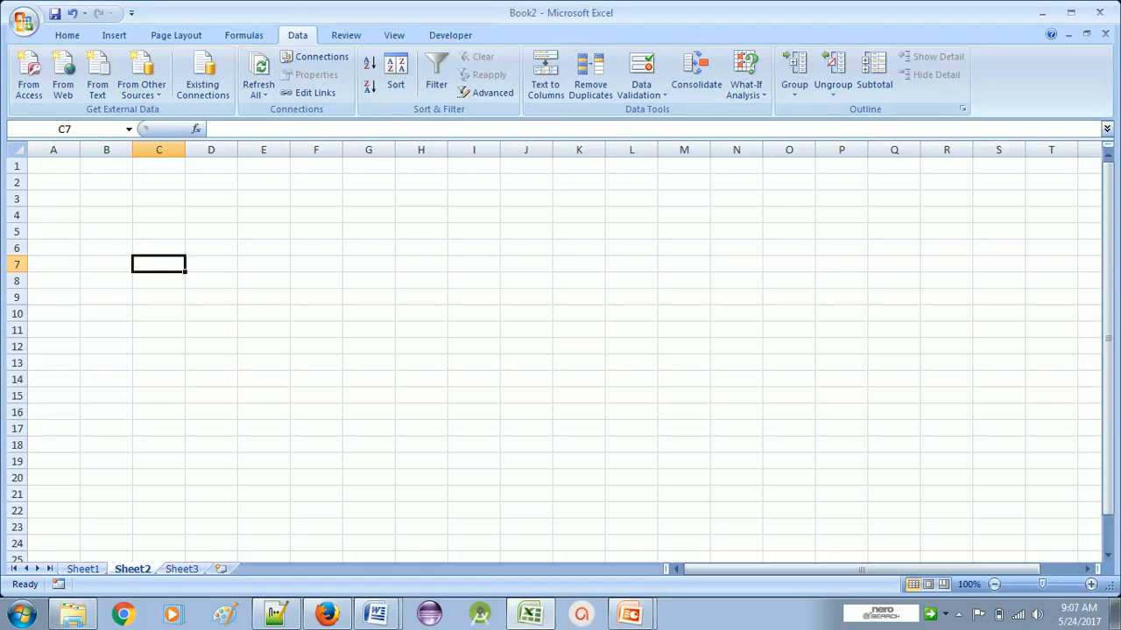
{"action": "key", "text": "Up"}
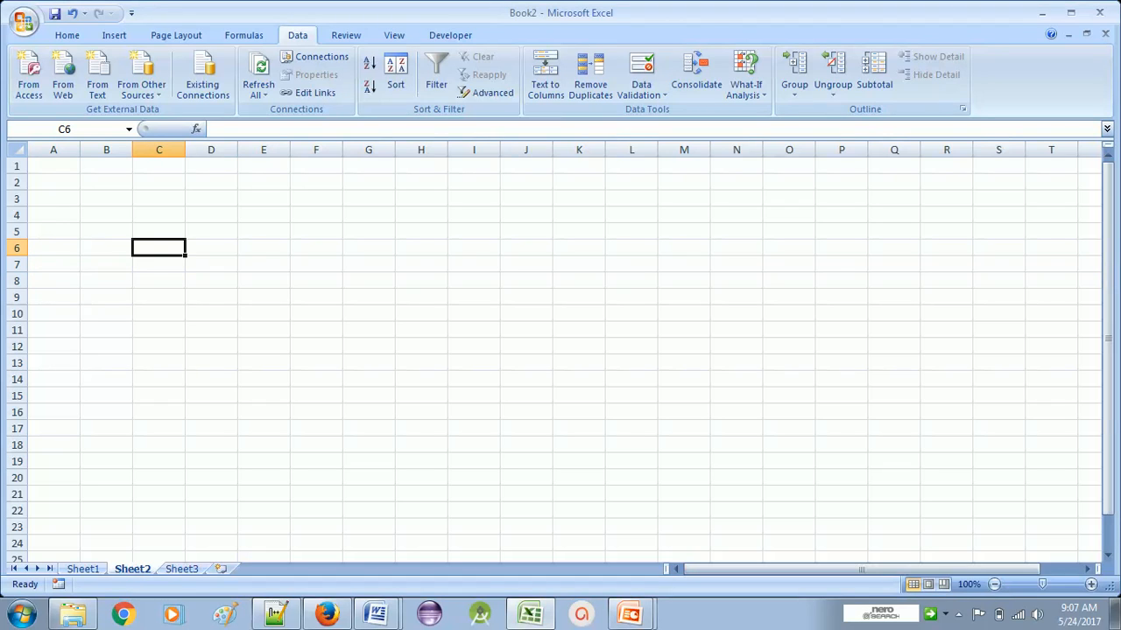
{"action": "key", "text": "Up"}
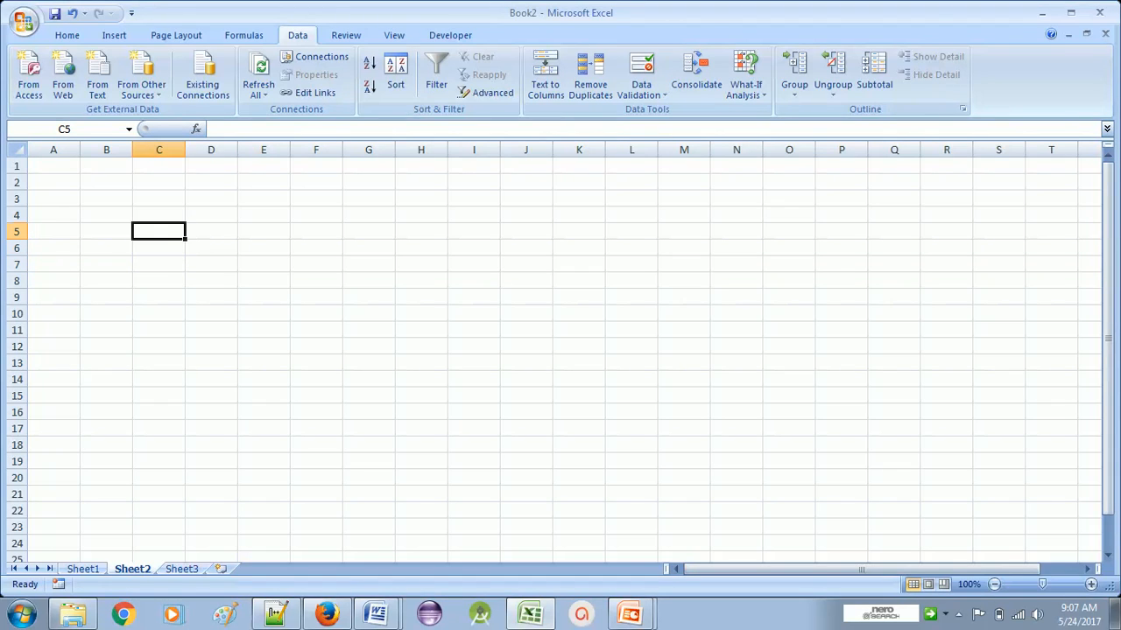
{"action": "key", "text": "Up"}
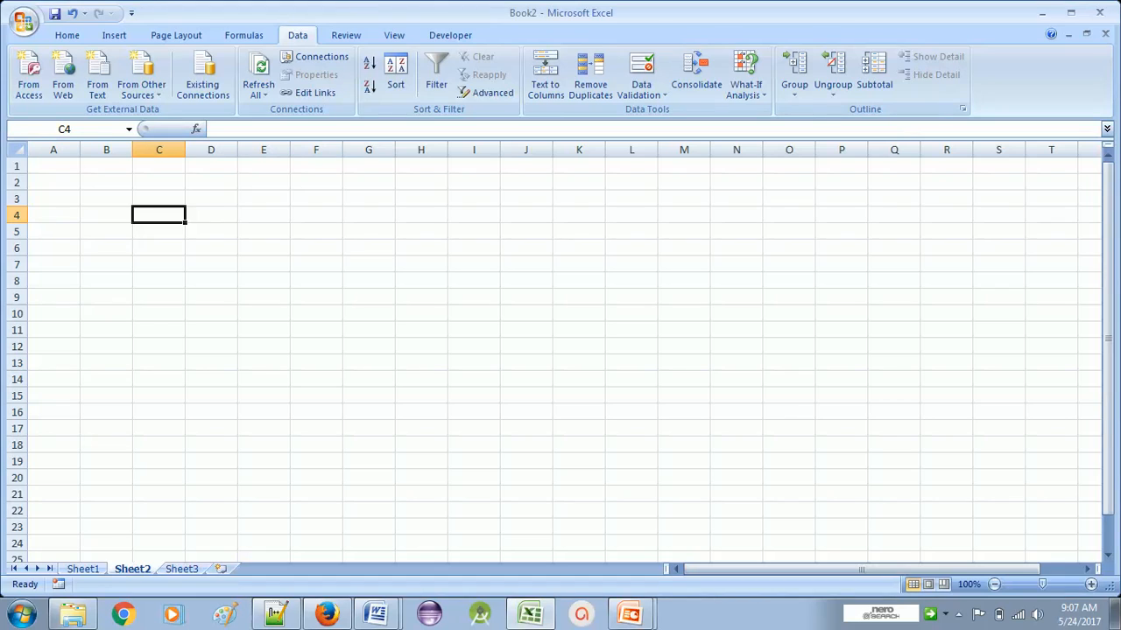
{"action": "key", "text": "Up"}
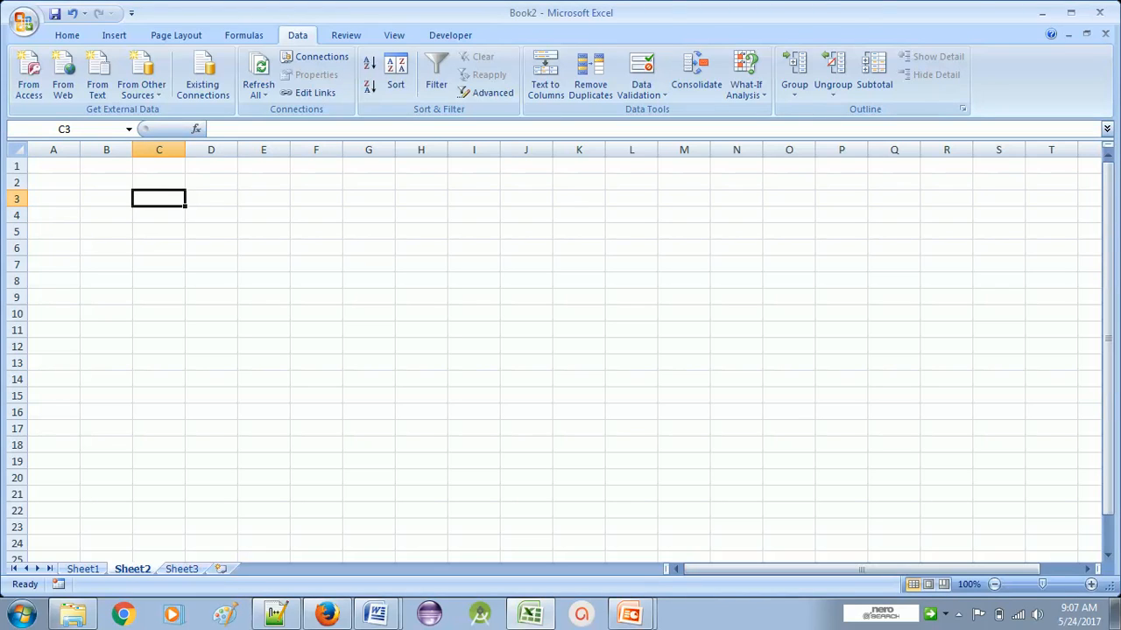
{"action": "key", "text": "Up"}
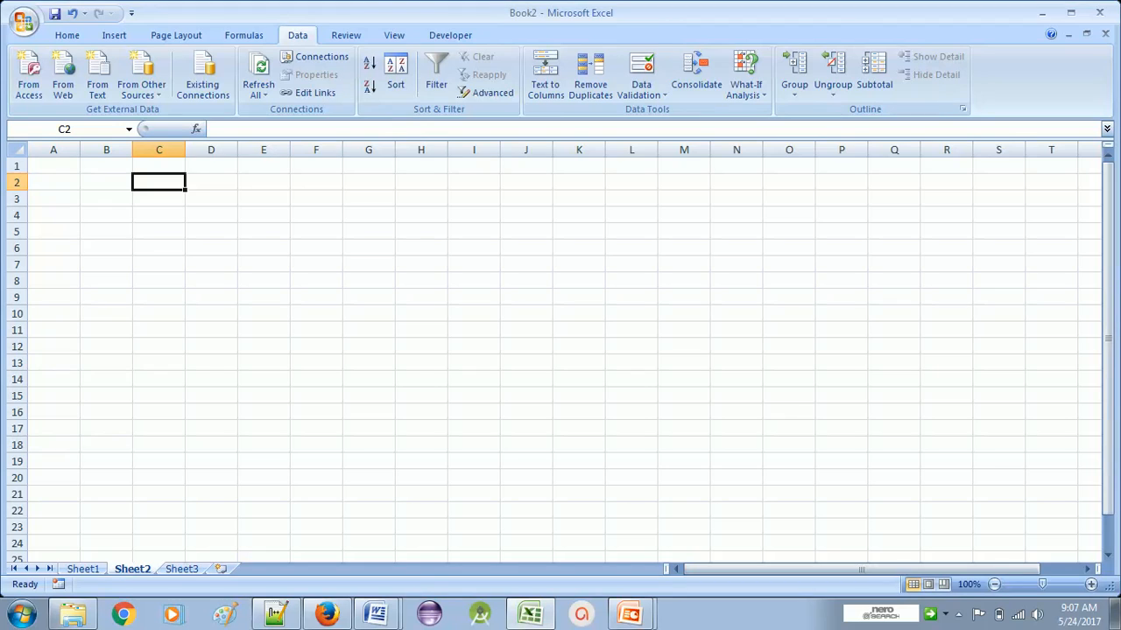
{"action": "key", "text": "Up"}
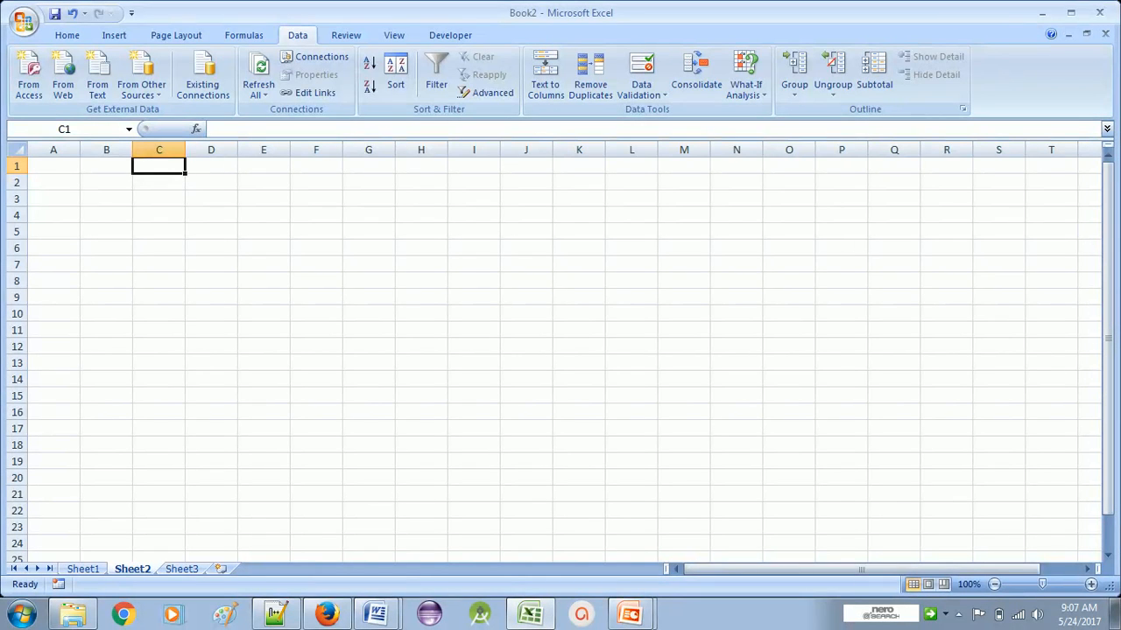
{"action": "left_click", "coordinate": [106, 166]}
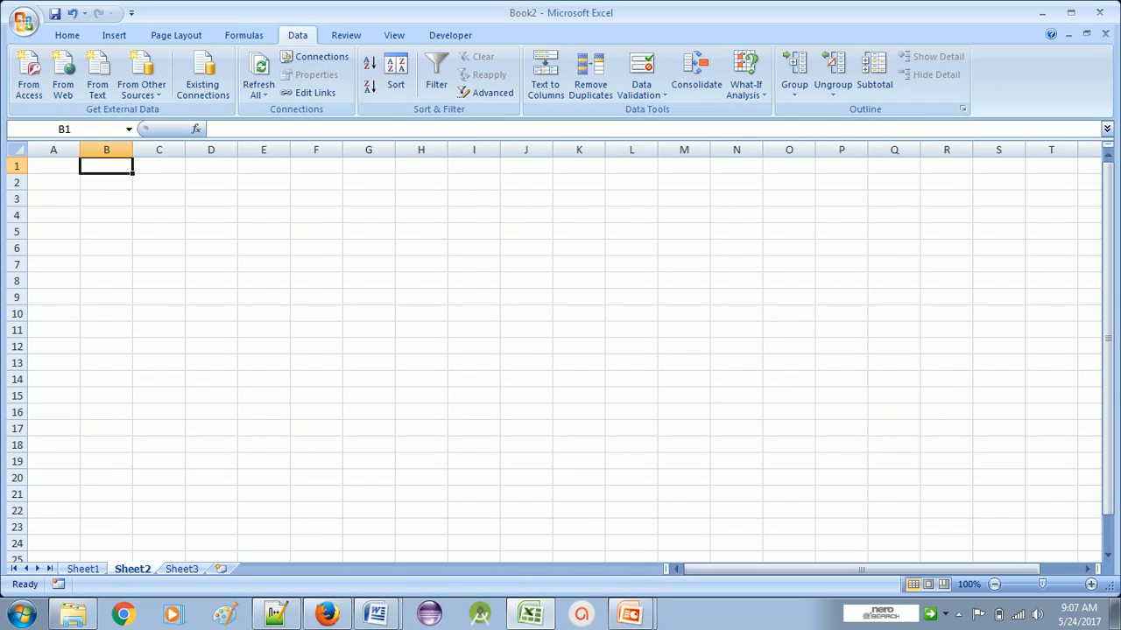
{"action": "left_click", "coordinate": [54, 165]}
{"action": "type", "text": "Name"}
{"action": "key", "text": "Return"}
Fill A2:A4 with sample first names, using the same name in A2 and A4 and a different one in A3
{"action": "type", "text": "Ra"}
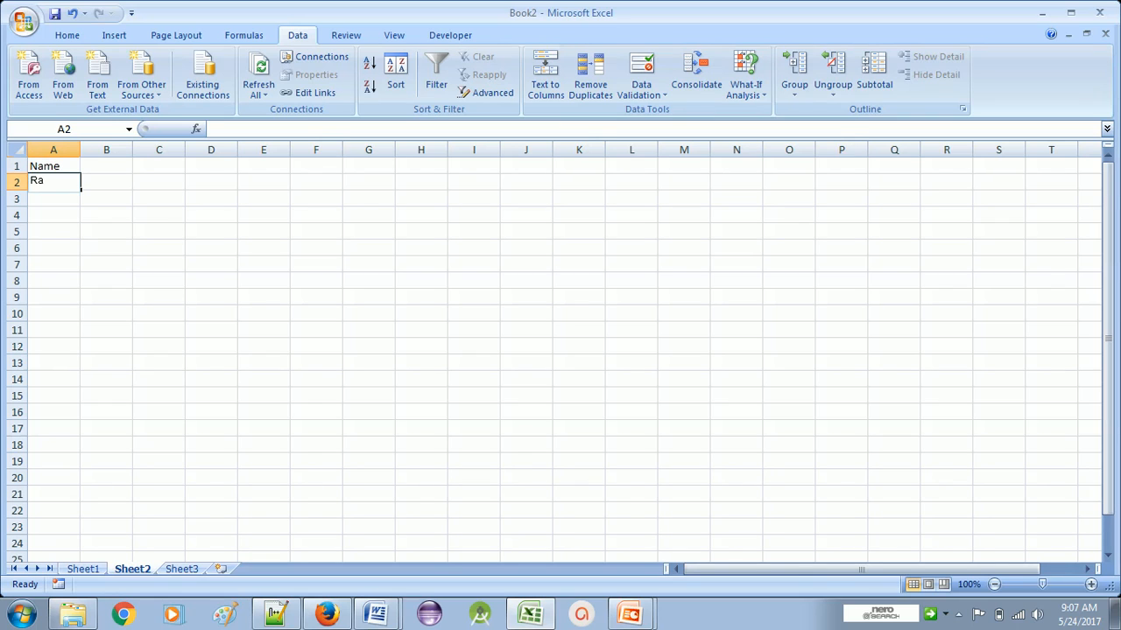
{"action": "type", "text": "dha'"}
{"action": "key", "text": "BackSpace"}
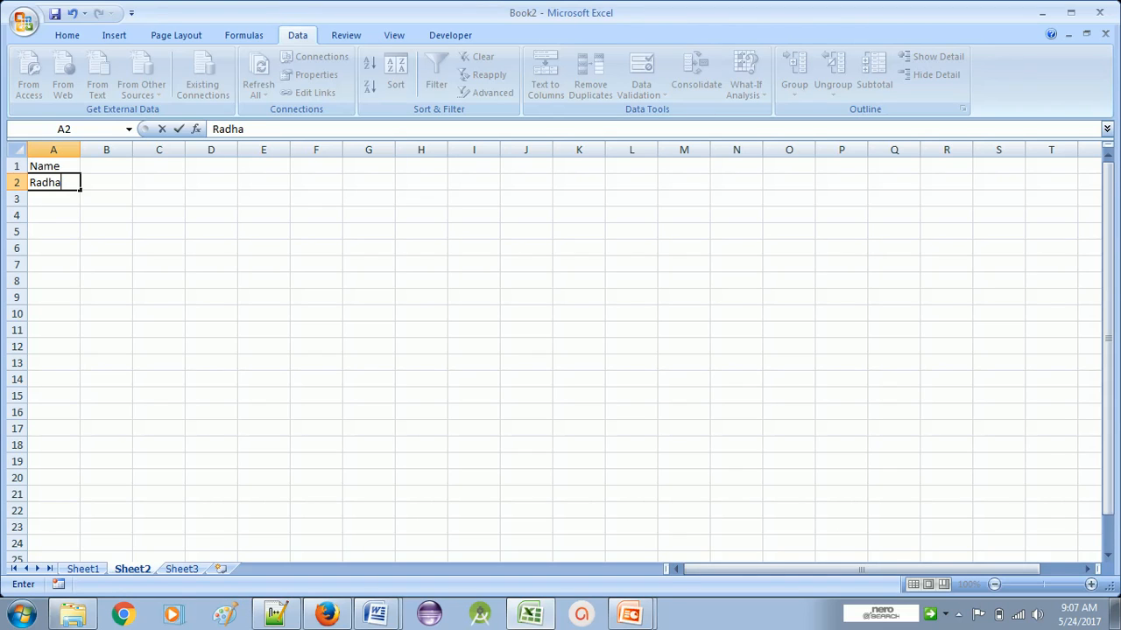
{"action": "key", "text": "Return"}
{"action": "type", "text": "Jihn"}
{"action": "key", "text": "Return"}
{"action": "type", "text": "Radh"}
{"action": "key", "text": "Return"}
Continue the name list in A5:A7, using the same first name in A5 and A7 and a different one in A6
{"action": "type", "text": "Sona"}
{"action": "key", "text": "Return"}
{"action": "type", "text": "MOhan"}
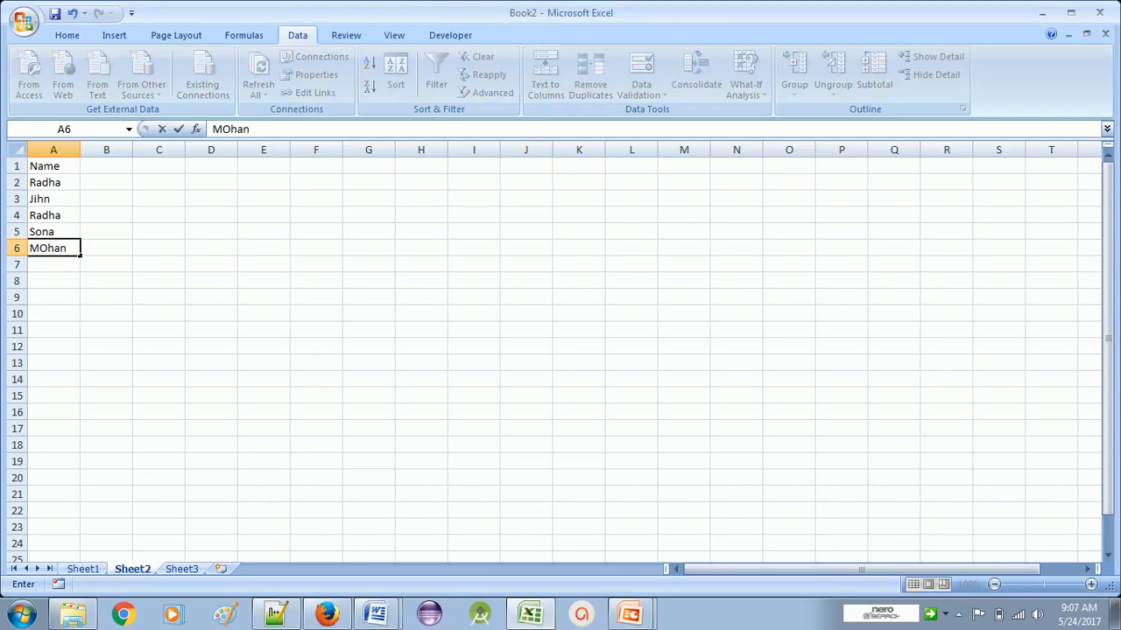
{"action": "key", "text": "BackSpace"}
{"action": "key", "text": "BackSpace"}
{"action": "key", "text": "BackSpace"}
{"action": "key", "text": "BackSpace"}
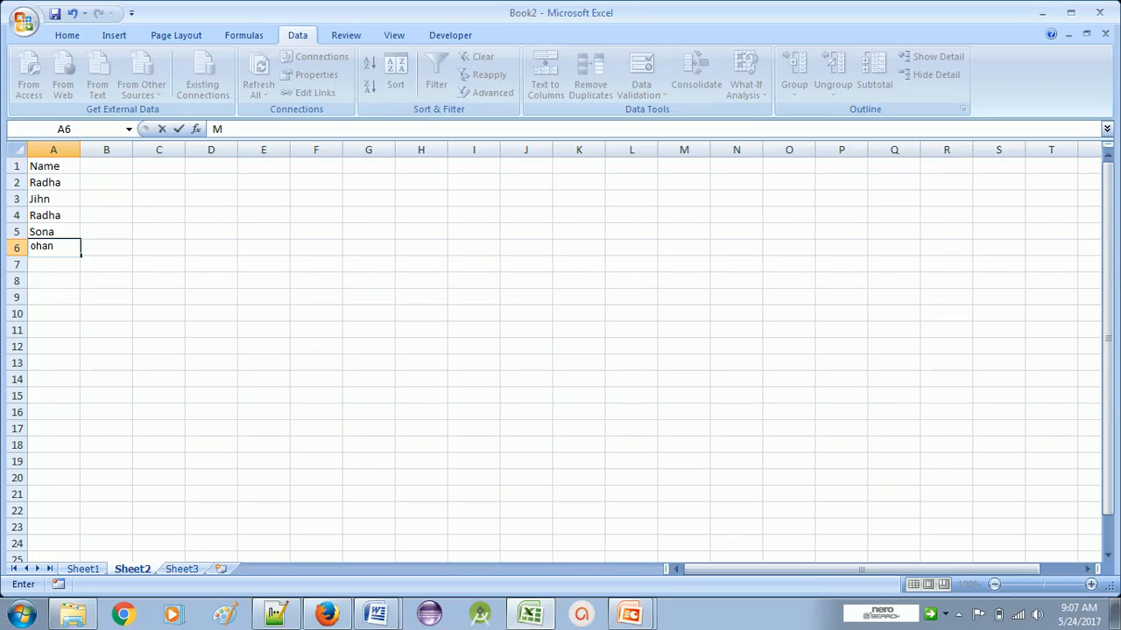
{"action": "type", "text": "ohan"}
{"action": "key", "text": "Return"}
{"action": "type", "text": "So"}
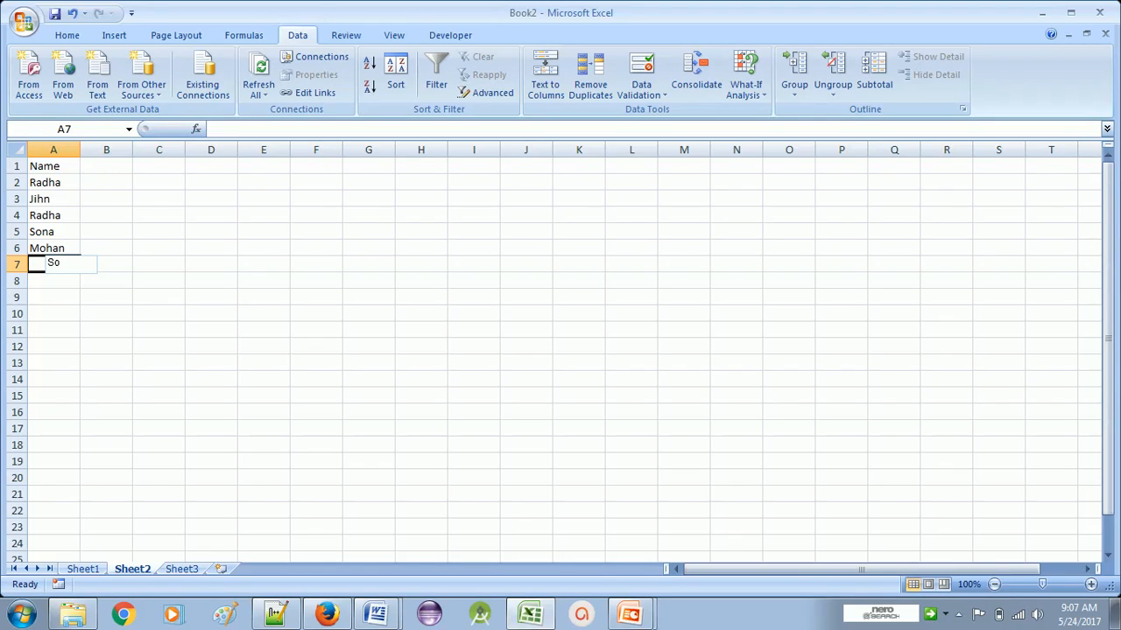
{"action": "type", "text": "na"}
{"action": "key", "text": "Return"}
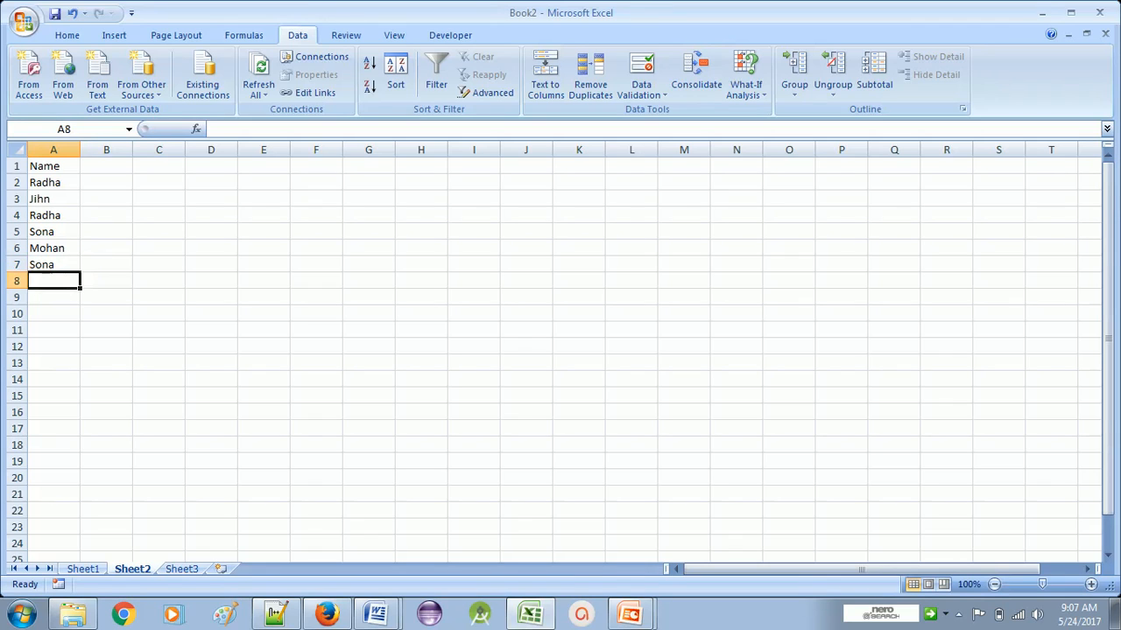
Enter "x" as the heading in cell B1, beside the Name heading
{"action": "left_click", "coordinate": [54, 264]}
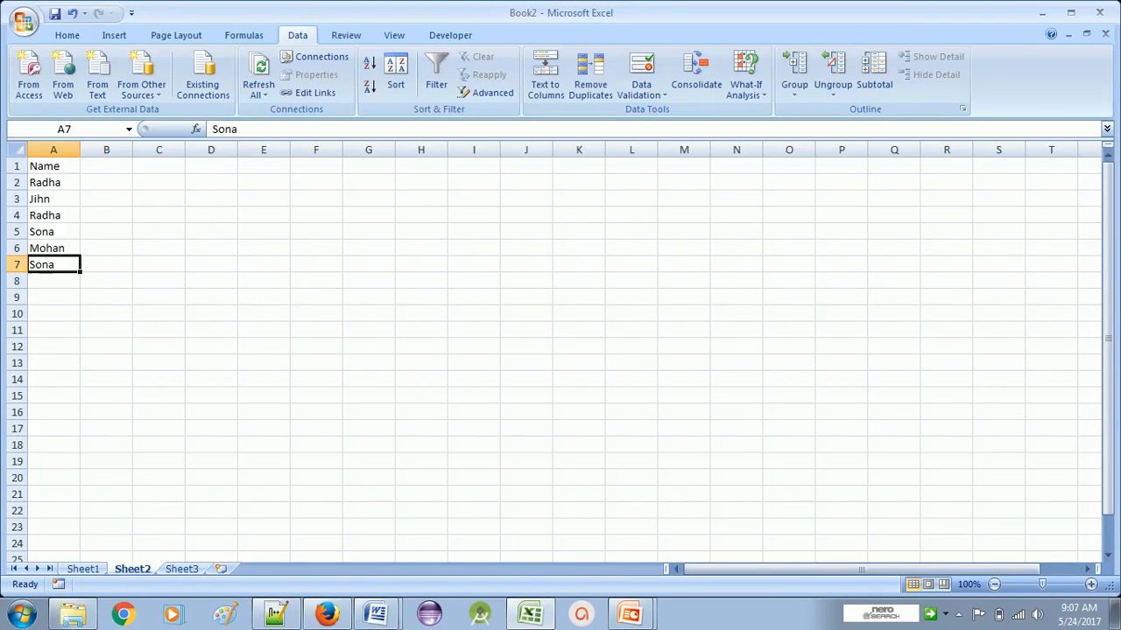
{"action": "left_click", "coordinate": [54, 248]}
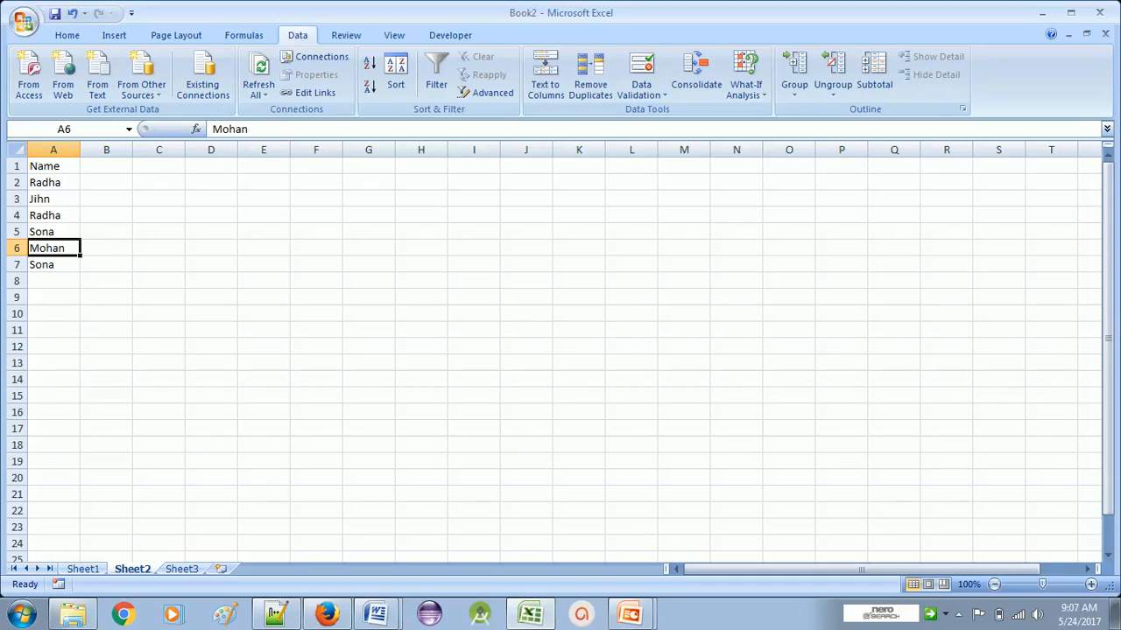
{"action": "left_click", "coordinate": [54, 232]}
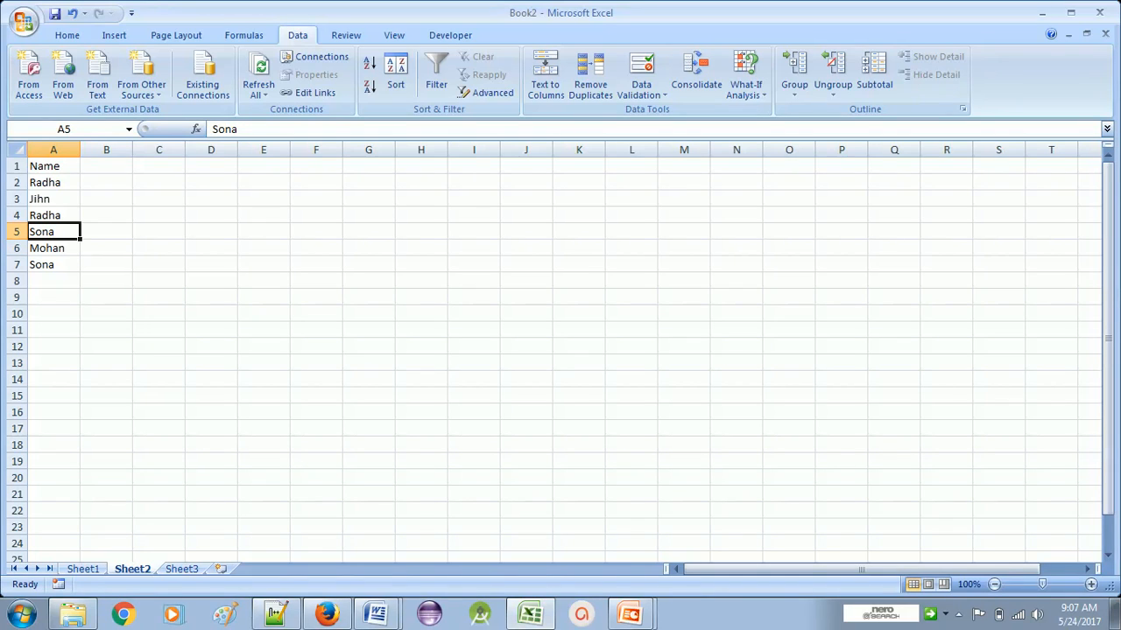
{"action": "left_click", "coordinate": [53, 215]}
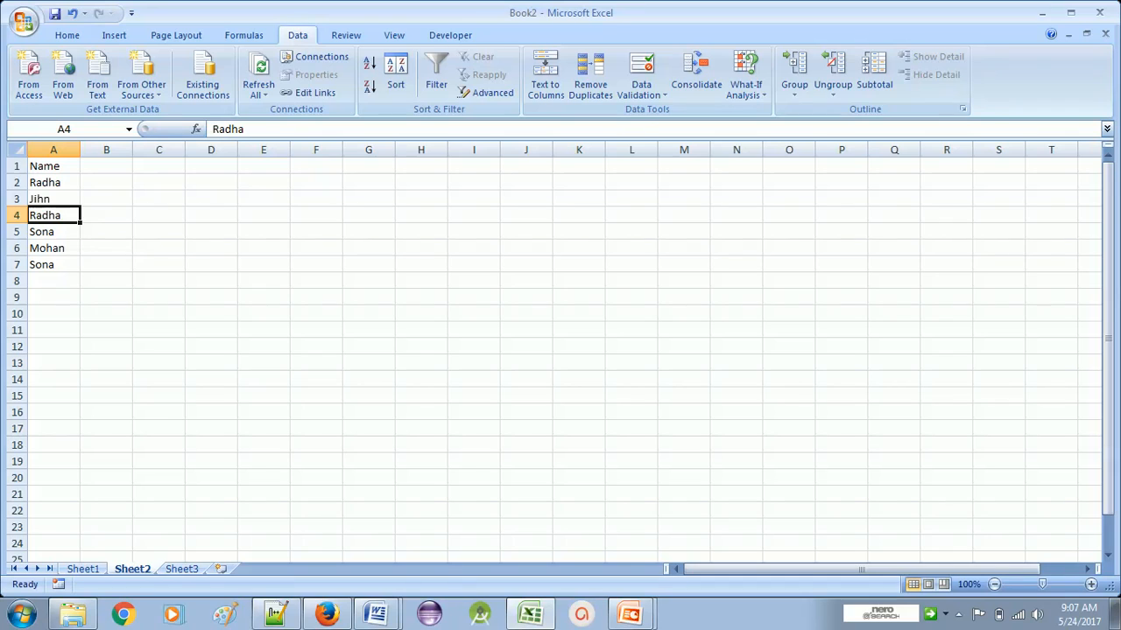
{"action": "left_click", "coordinate": [53, 198]}
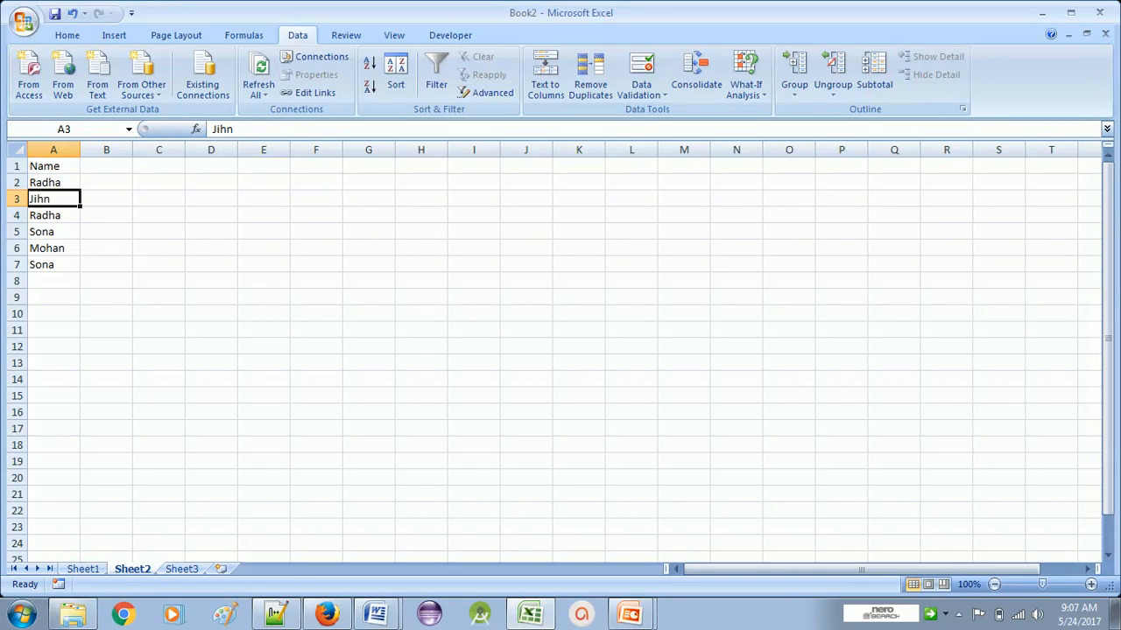
{"action": "left_click", "coordinate": [54, 182]}
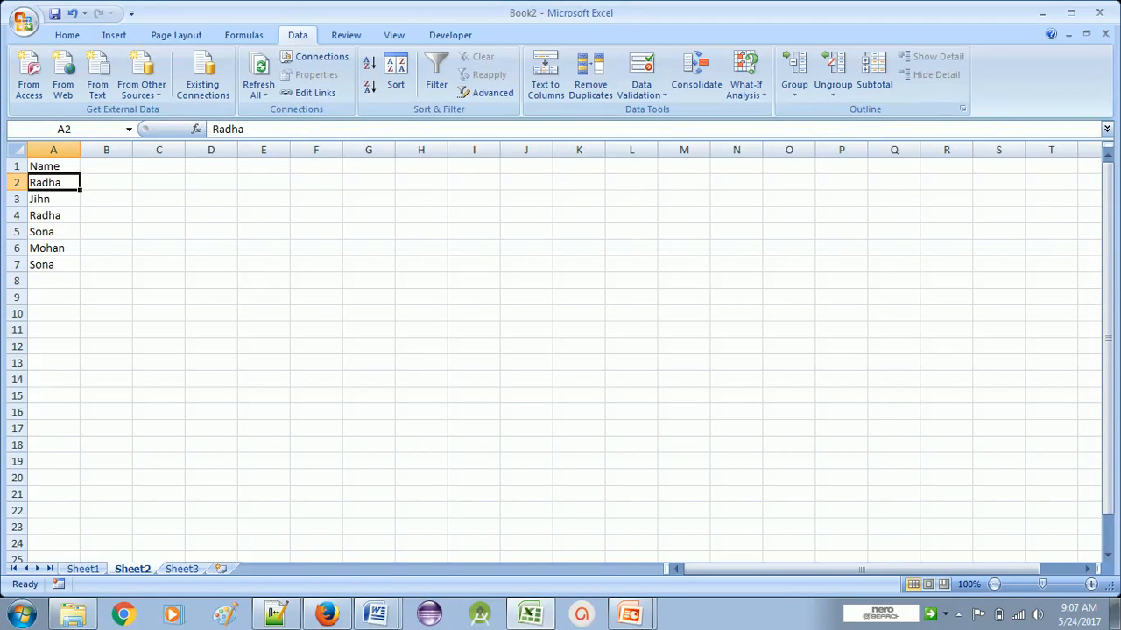
{"action": "left_click", "coordinate": [53, 165]}
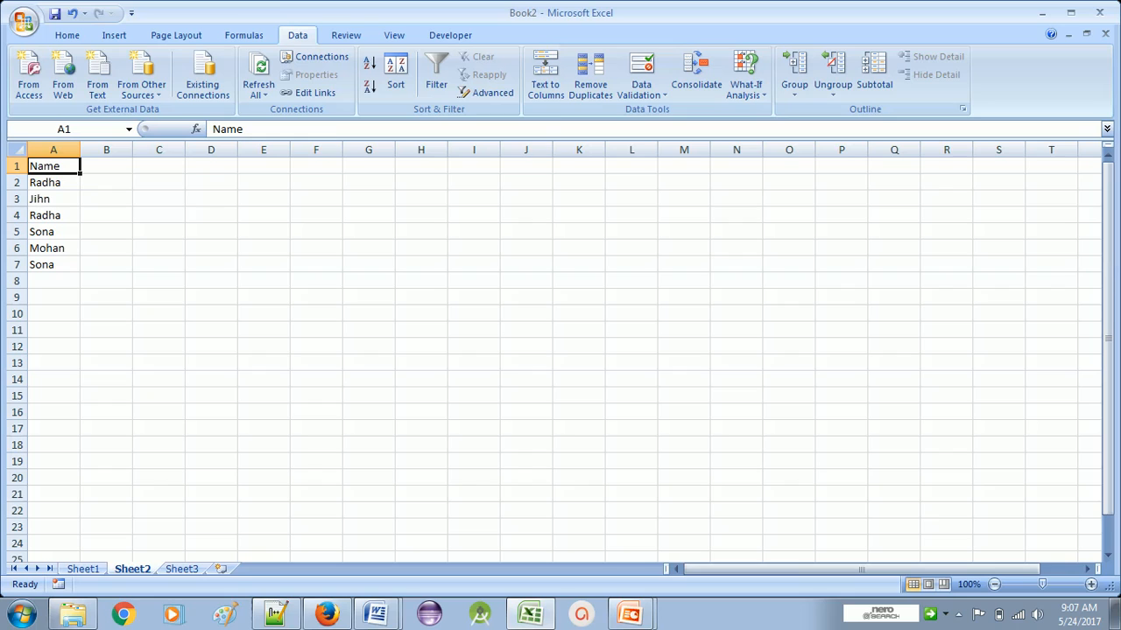
{"action": "left_click", "coordinate": [106, 165]}
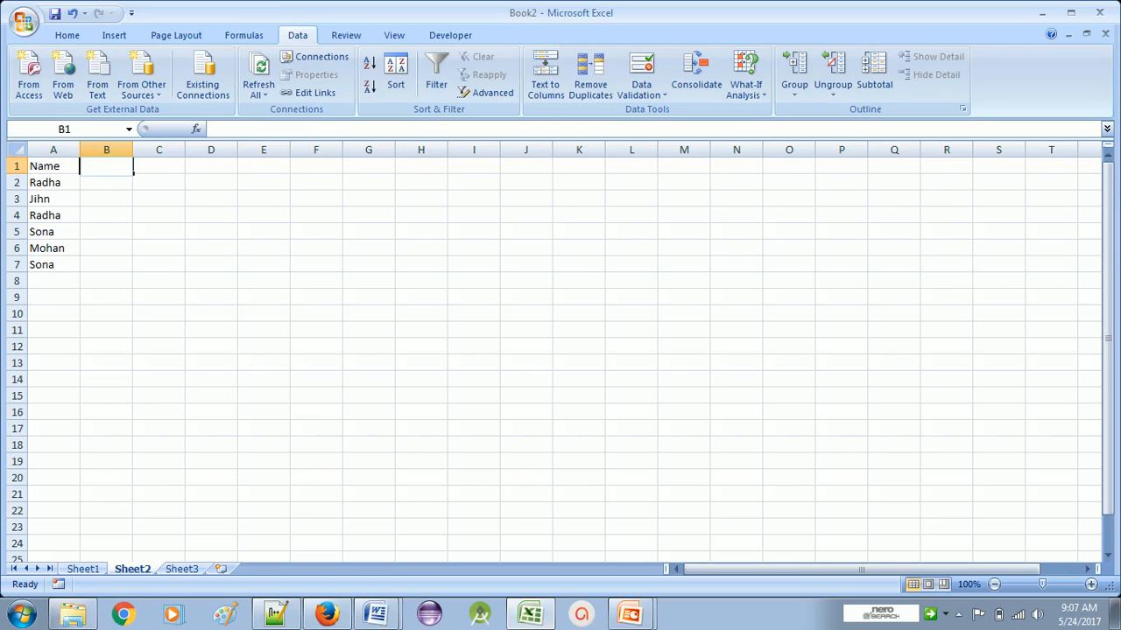
{"action": "type", "text": "x"}
{"action": "key", "text": "Return"}
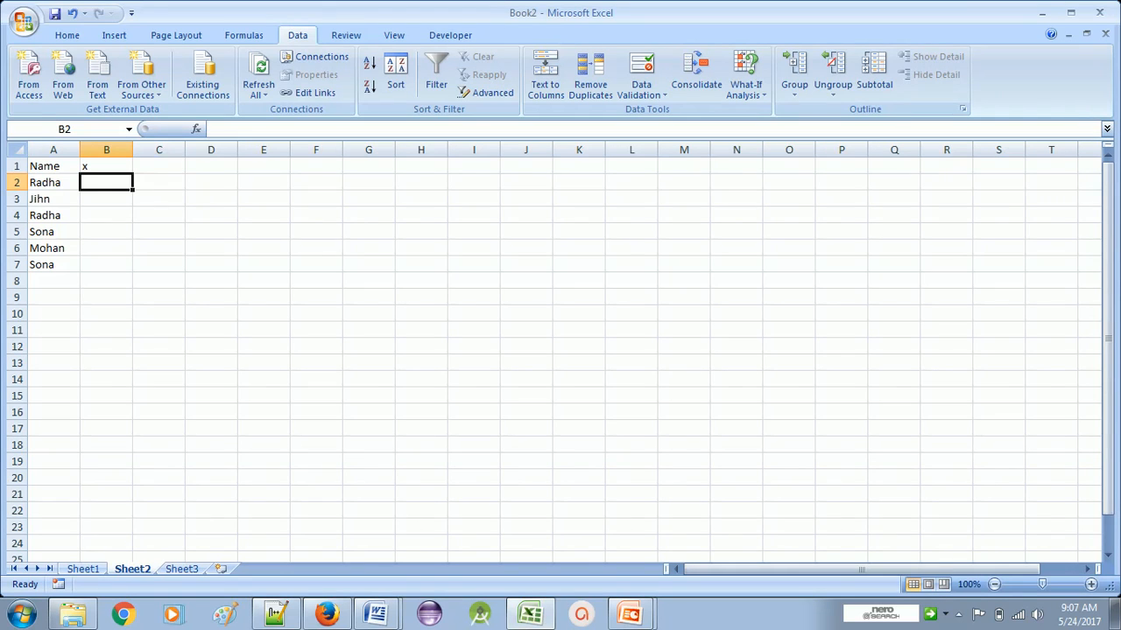
Select the name list with its heading in A1:A7, leaving column B out of the selection
{"action": "left_click", "coordinate": [53, 182]}
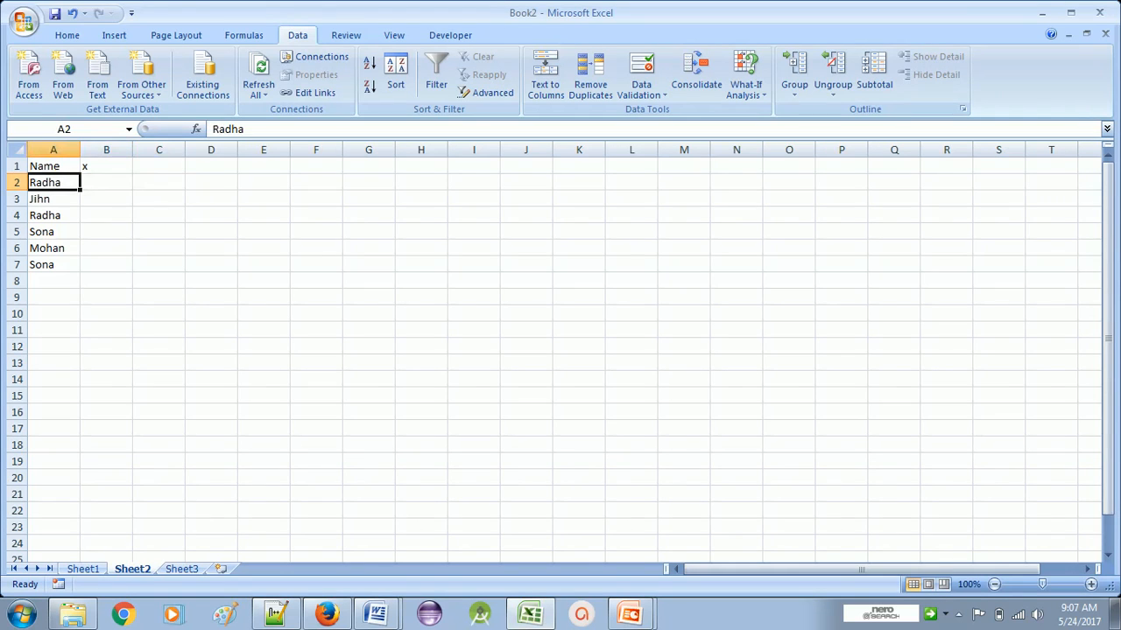
{"action": "left_click", "coordinate": [53, 165]}
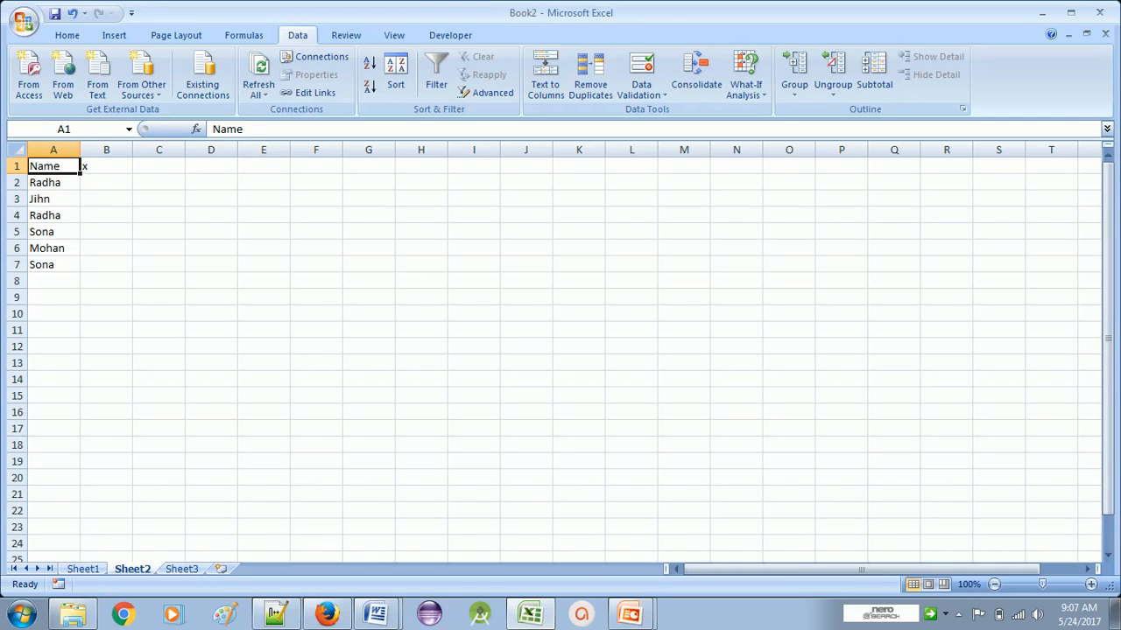
{"action": "key", "text": "shift+Right"}
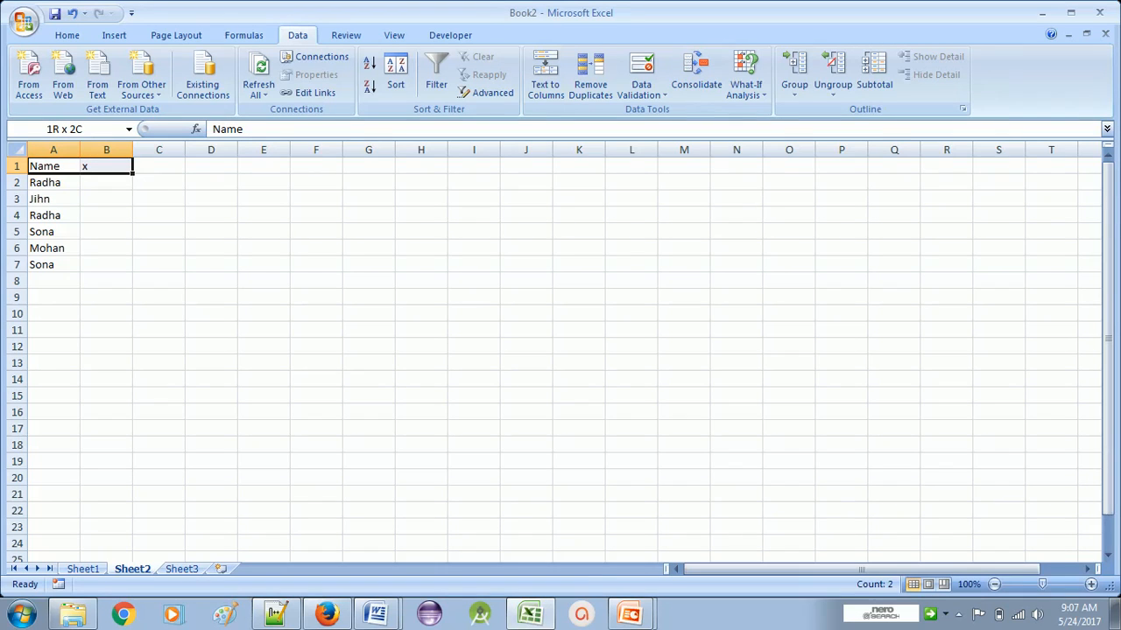
{"action": "key", "text": "shift+Down"}
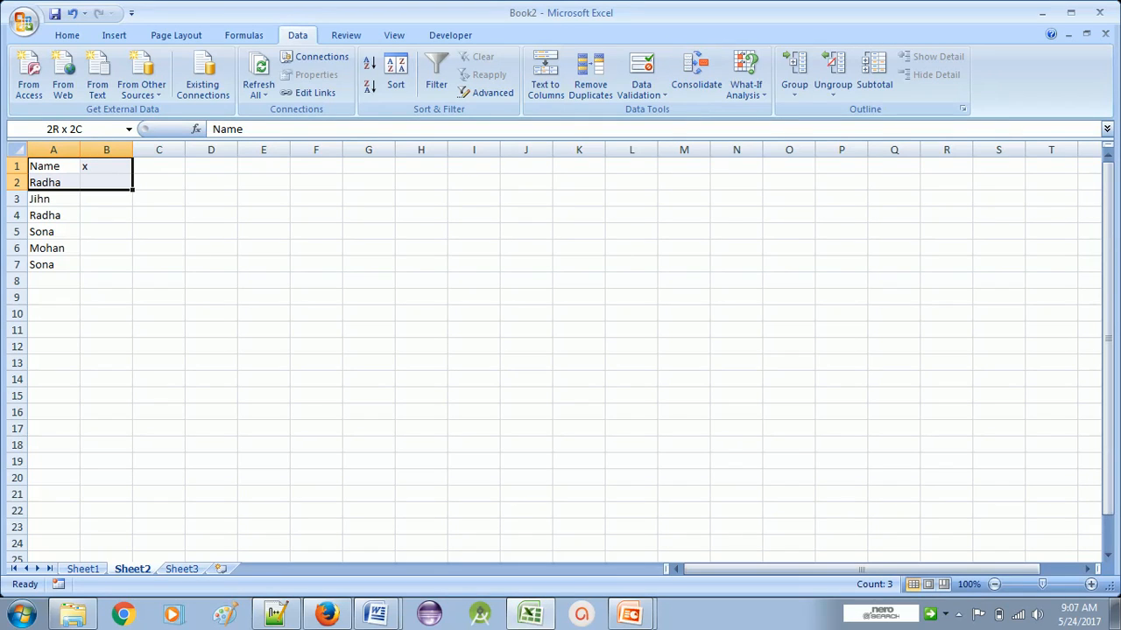
{"action": "key", "text": "shift+Down"}
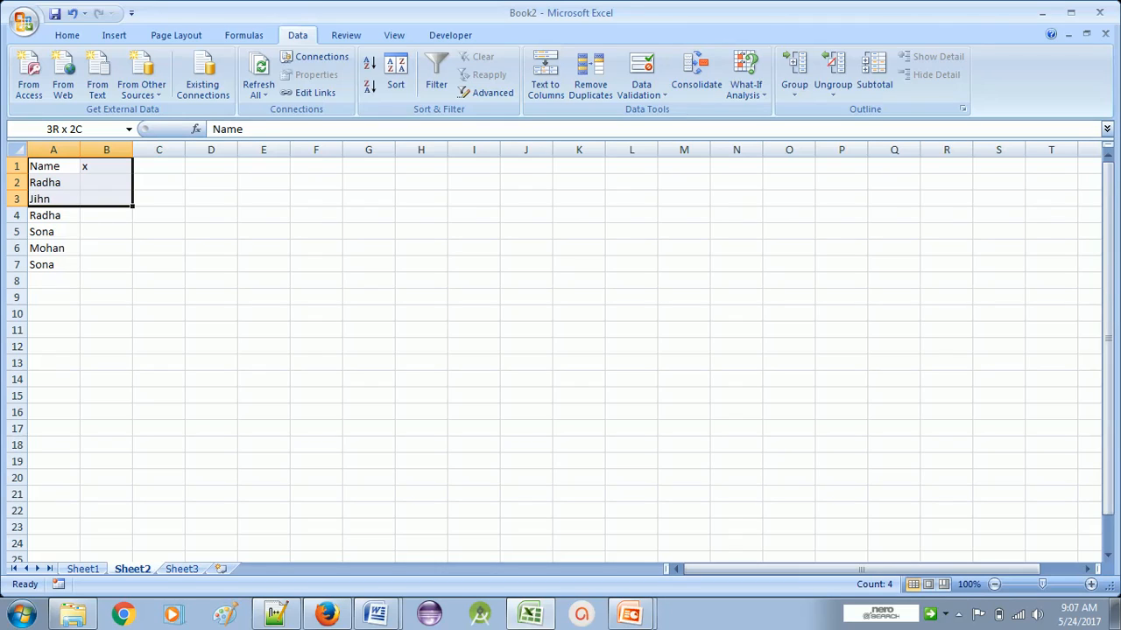
{"action": "key", "text": "shift+Left"}
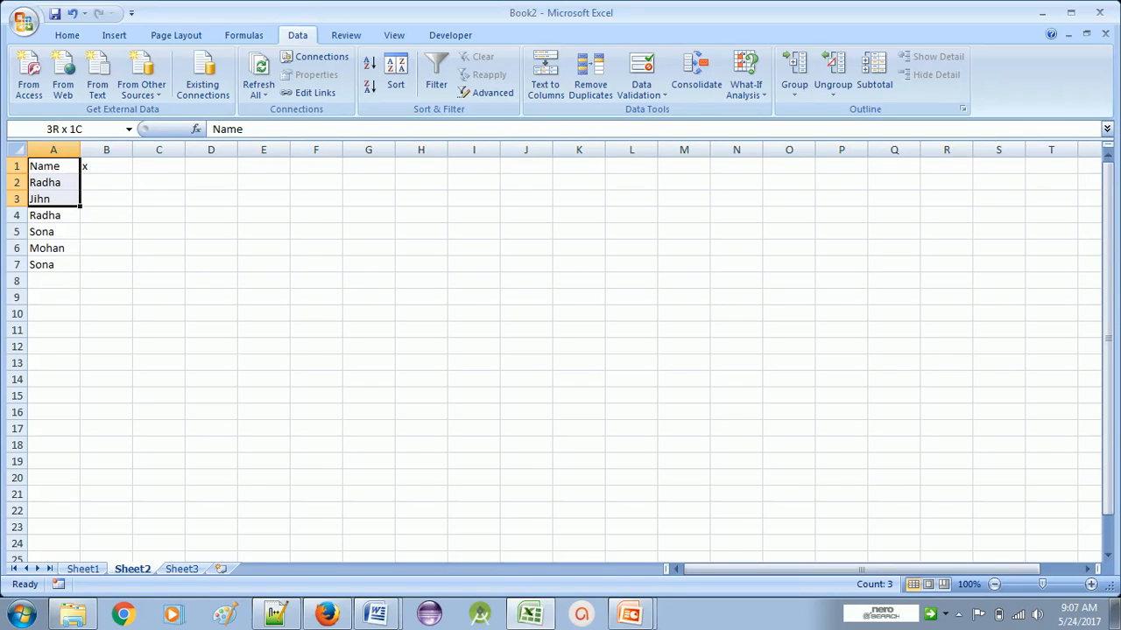
{"action": "key", "text": "shift+Down"}
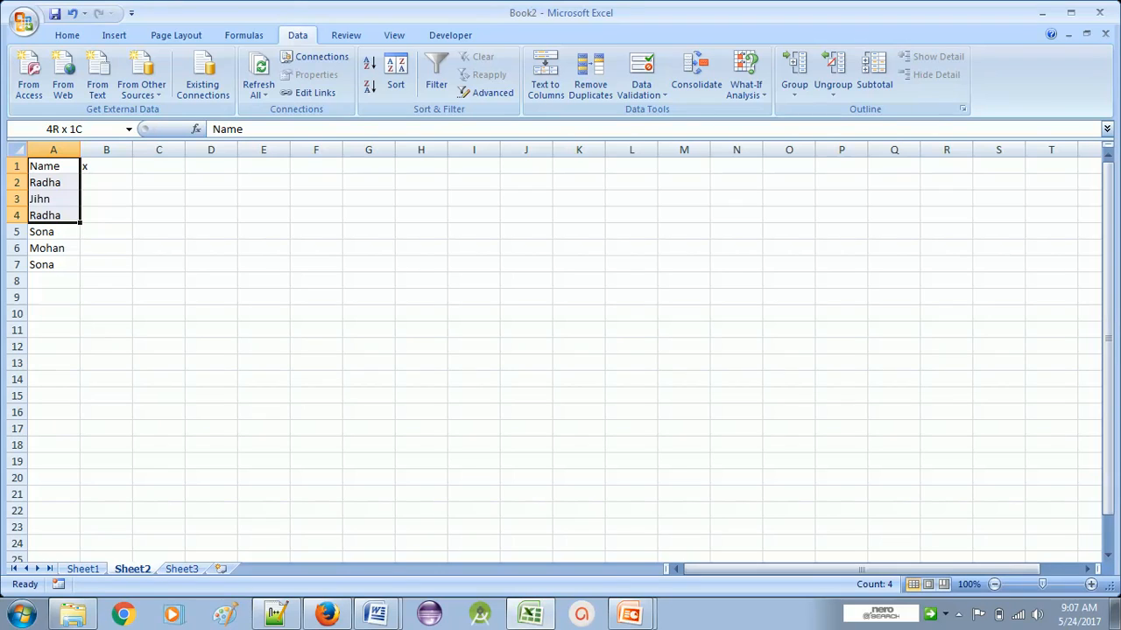
{"action": "key", "text": "shift+Down"}
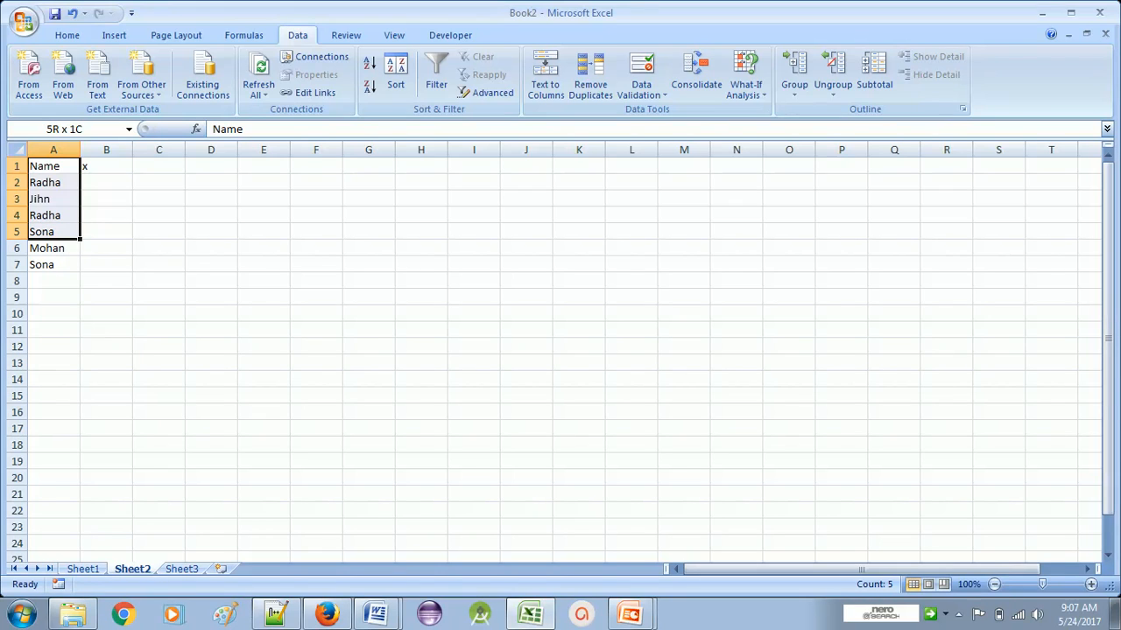
{"action": "key", "text": "shift+Down"}
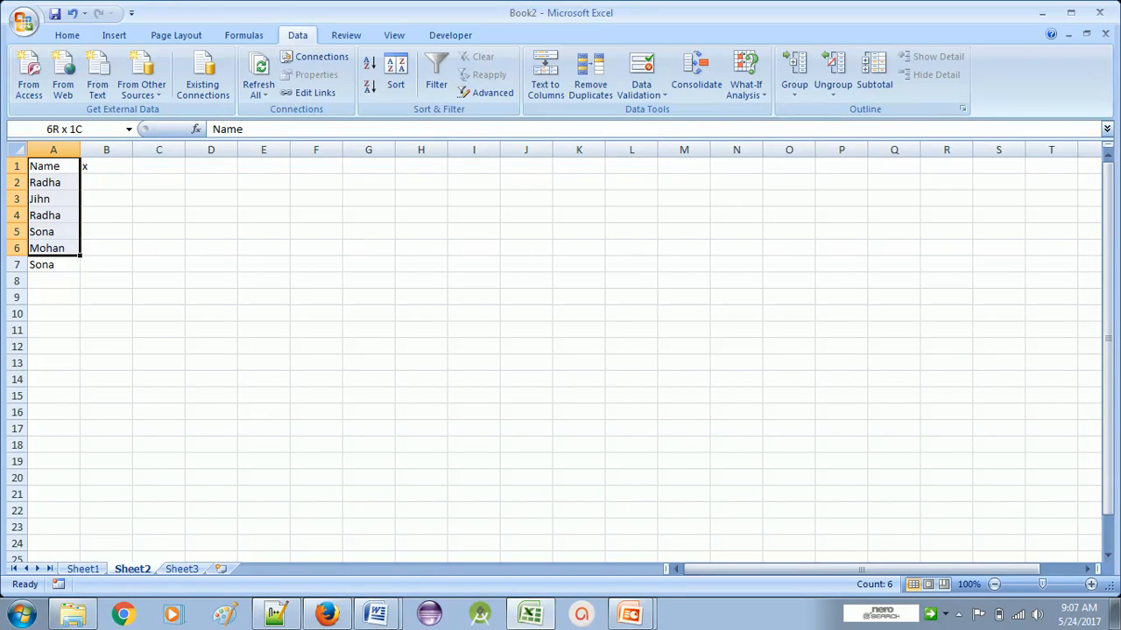
{"action": "key", "text": "shift+Down"}
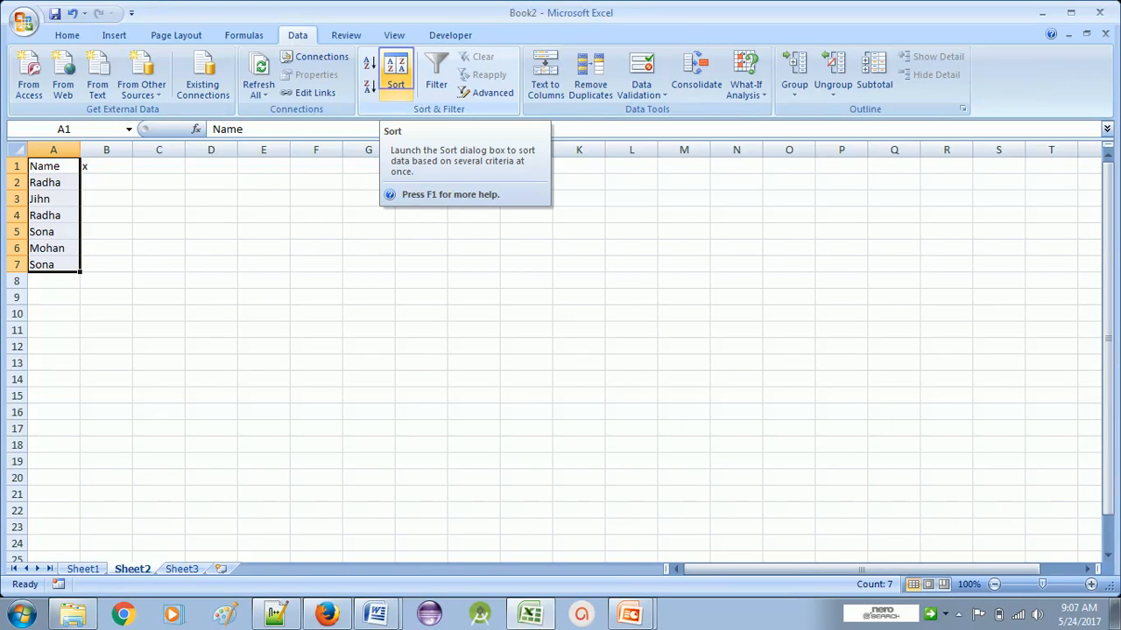
{"action": "left_click", "coordinate": [396, 75]}
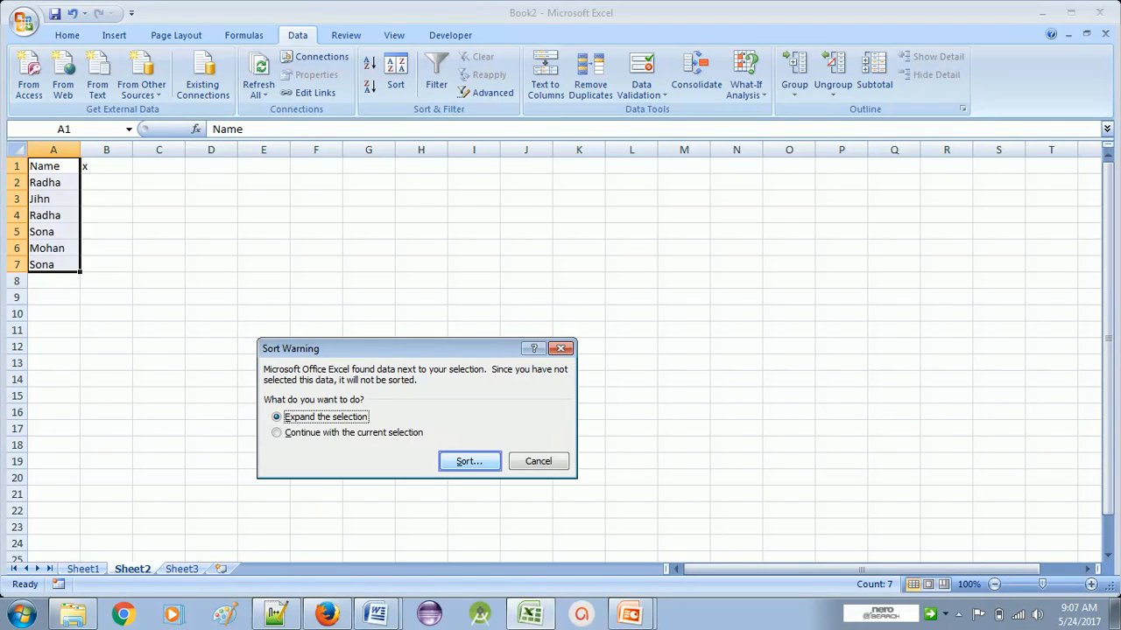
{"action": "key", "text": "Return"}
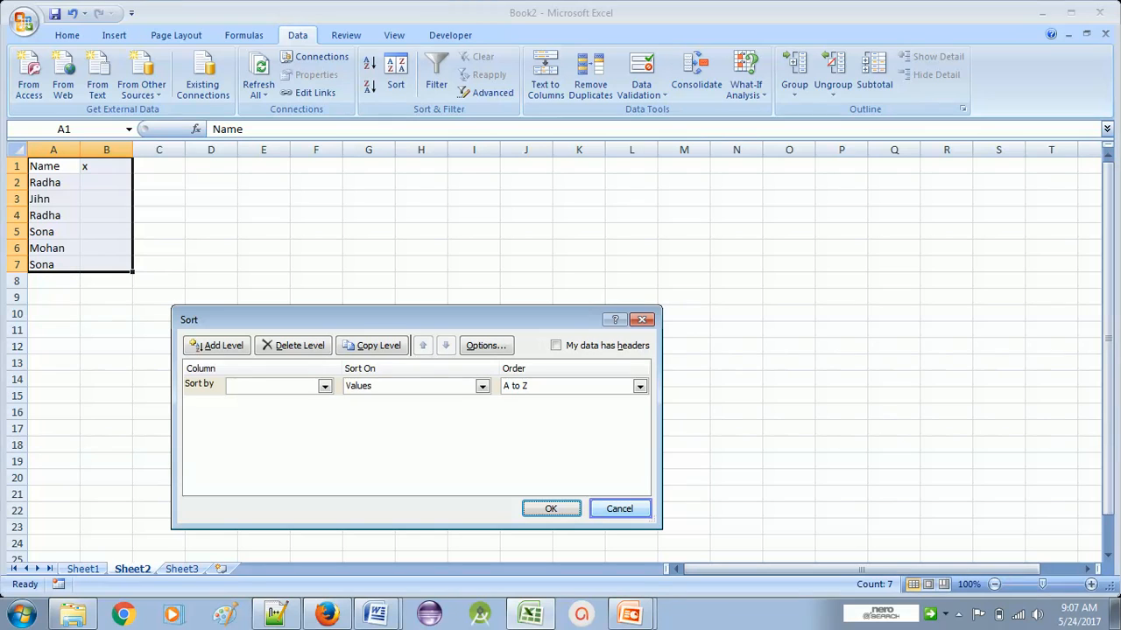
{"action": "key", "text": "Escape"}
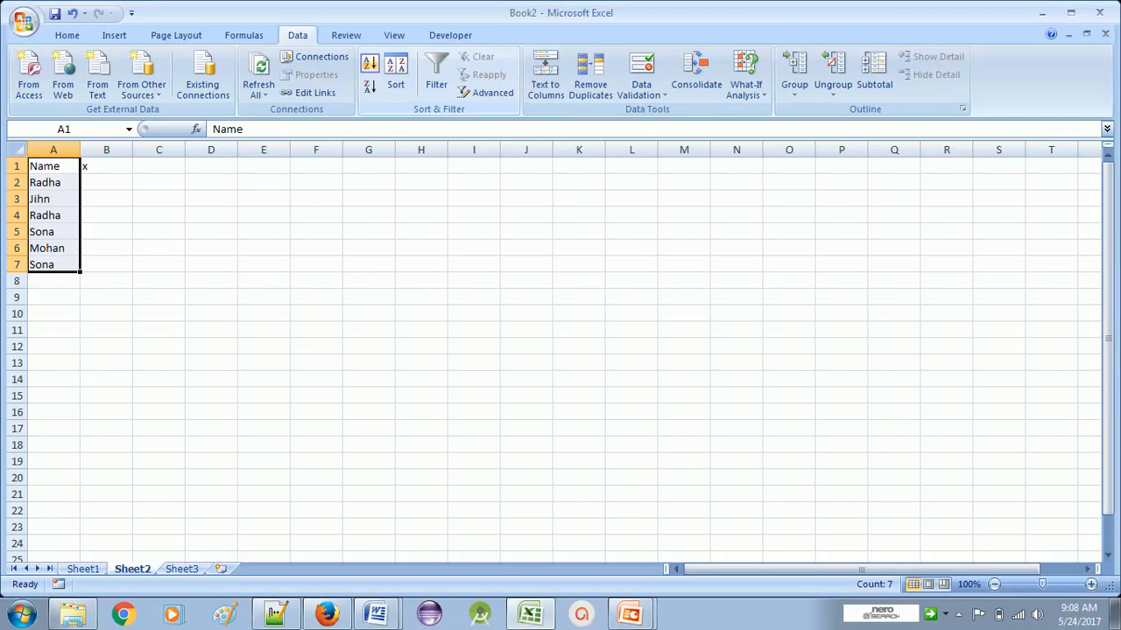
Sort the selected cells A1:A7 from A to Z, continuing with the current selection only
{"action": "key", "text": "alt+d+s"}
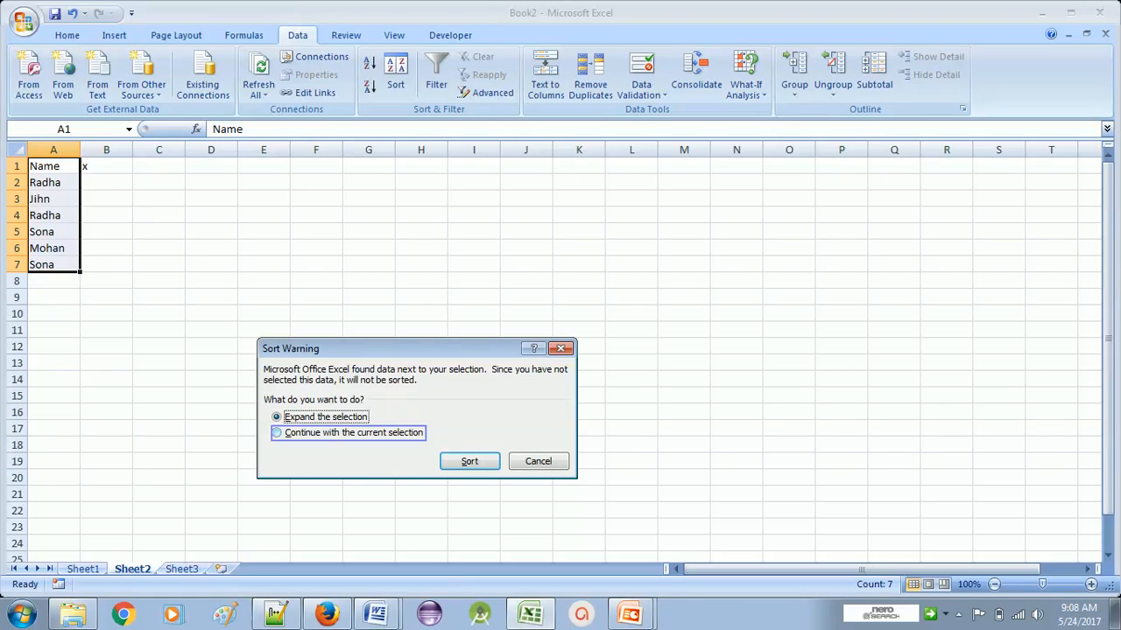
{"action": "left_click", "coordinate": [348, 432]}
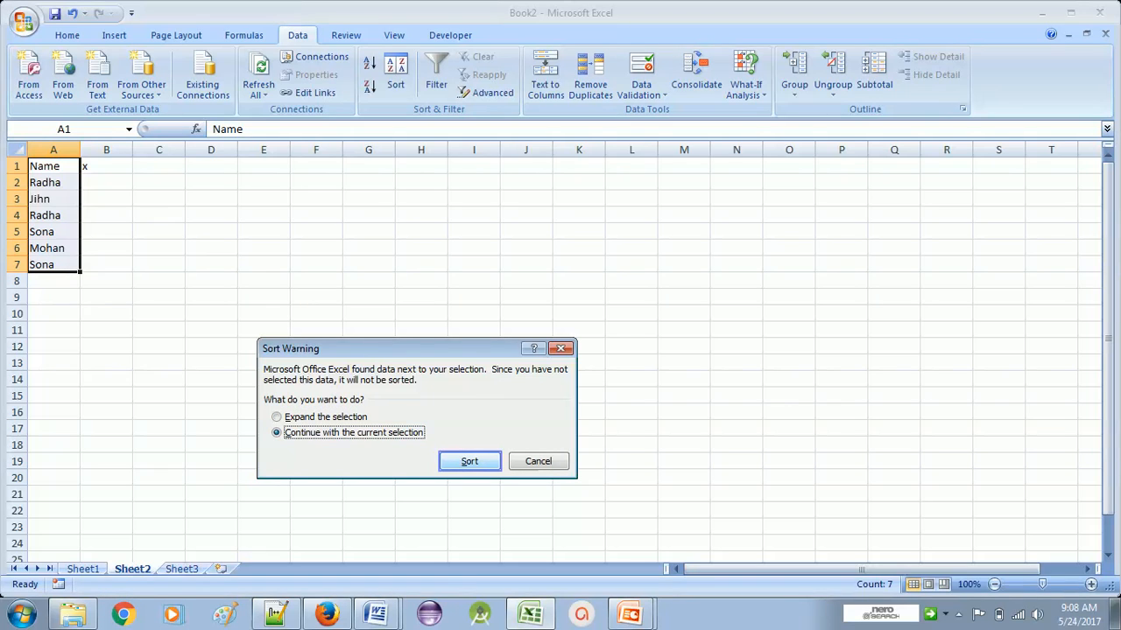
{"action": "left_click", "coordinate": [469, 461]}
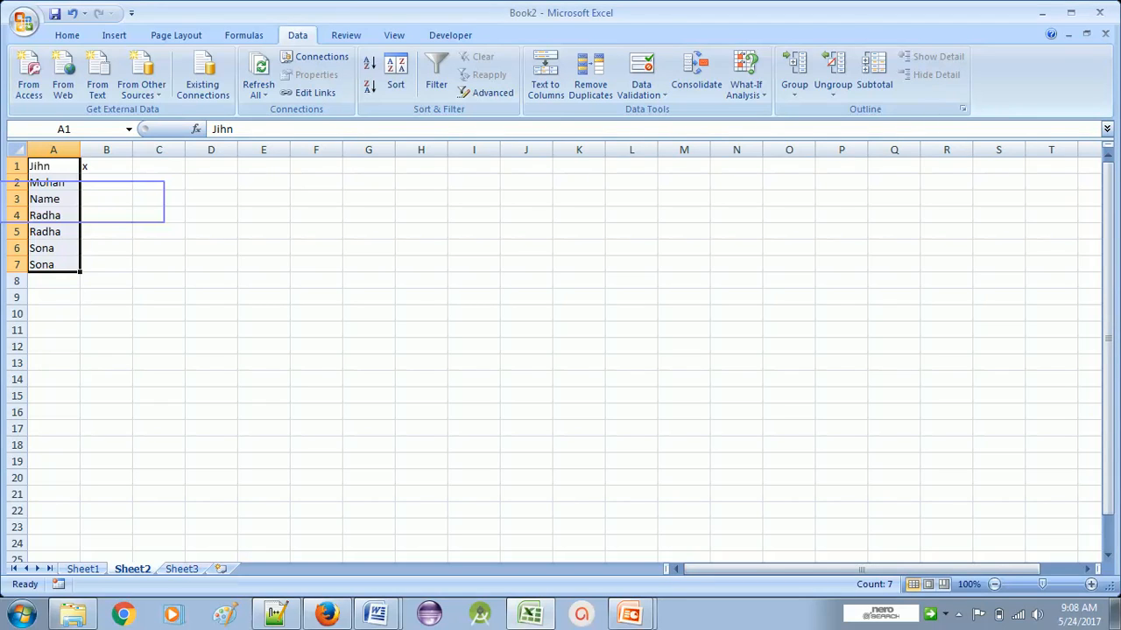
Insert a blank row above row 1, over the sorted list
{"action": "left_click", "coordinate": [53, 198]}
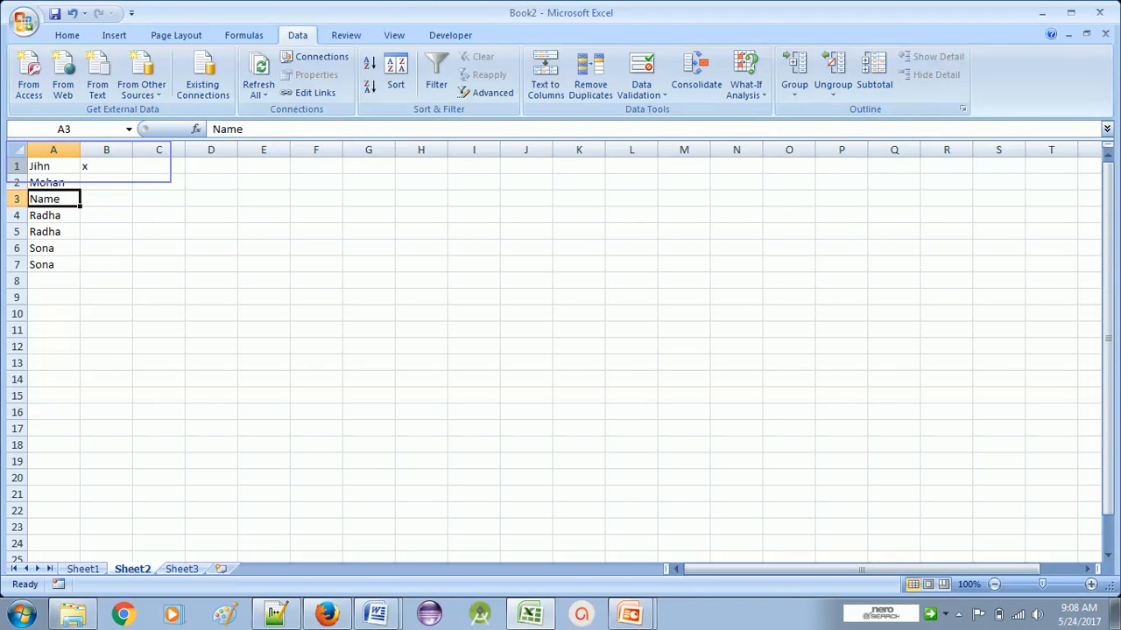
{"action": "left_click", "coordinate": [17, 167]}
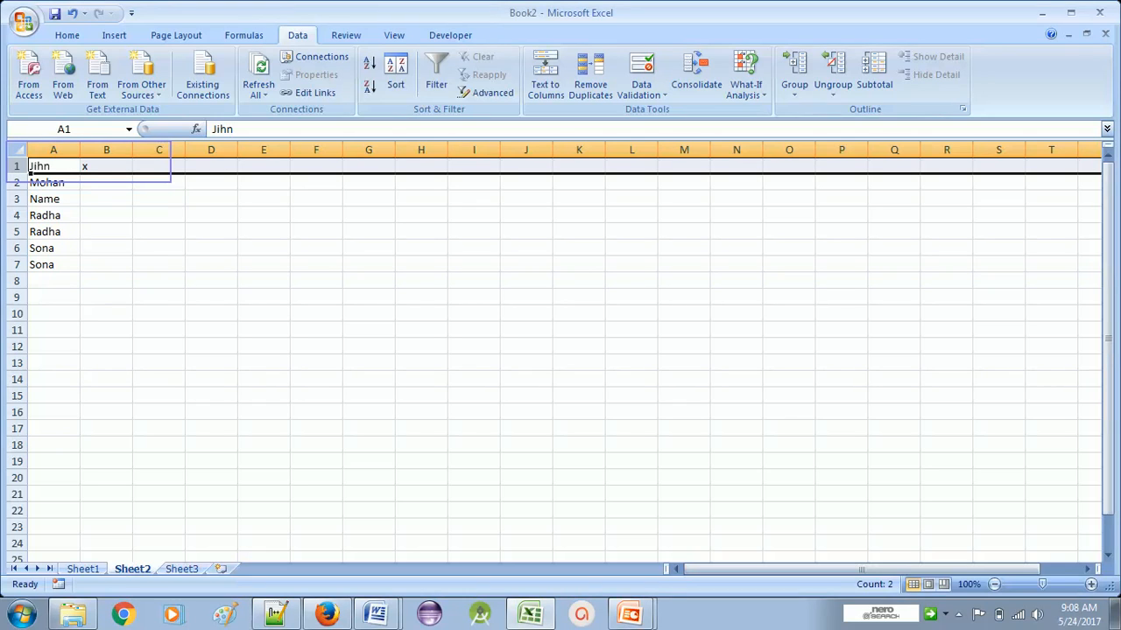
{"action": "right_click", "coordinate": [17, 166]}
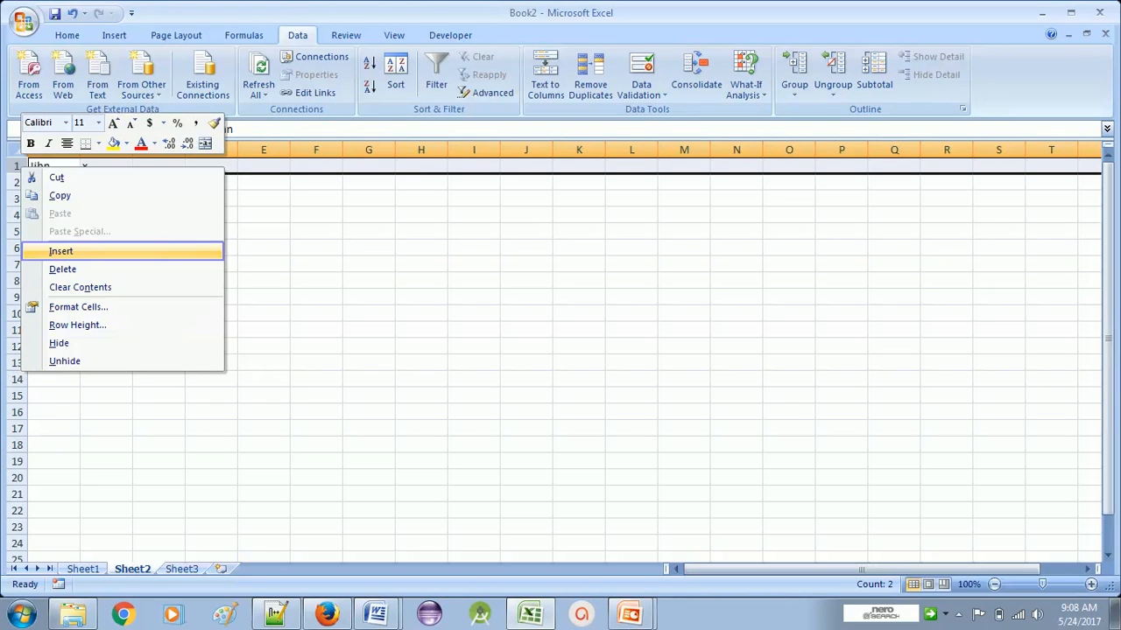
{"action": "left_click", "coordinate": [61, 251]}
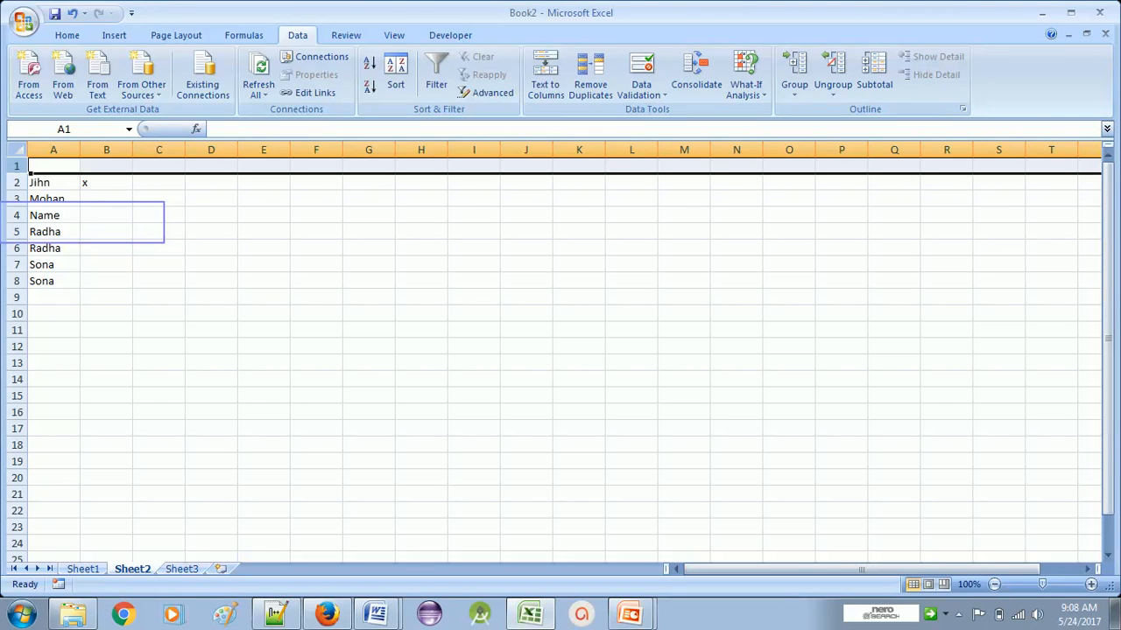
Move the "Name" heading from A4 into the empty cell A1
{"action": "left_click", "coordinate": [54, 281]}
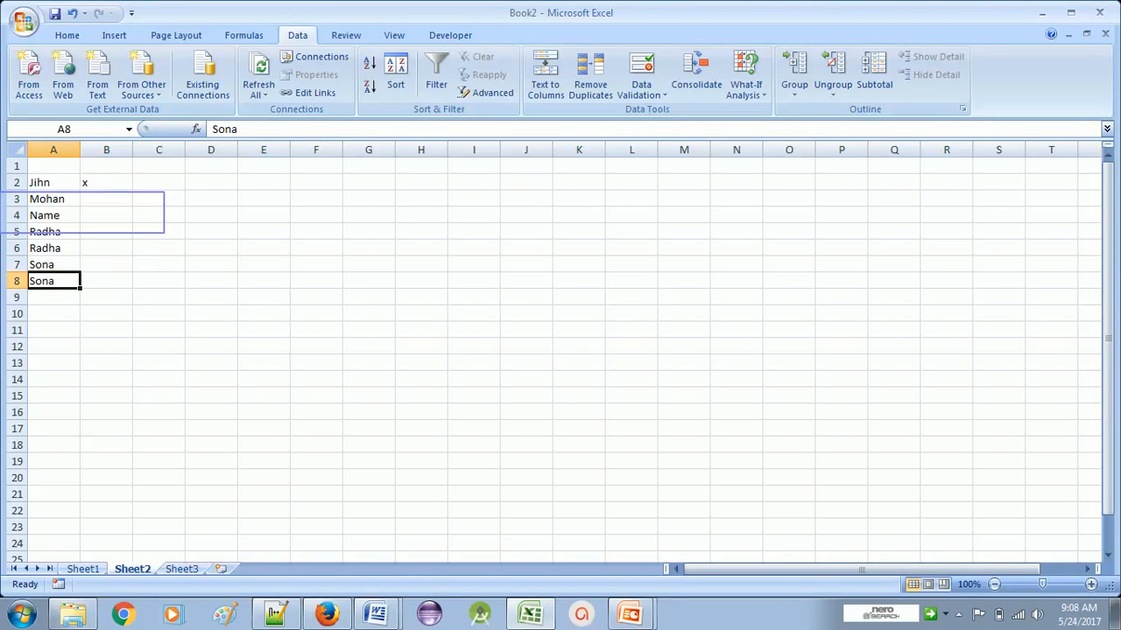
{"action": "left_click", "coordinate": [53, 215]}
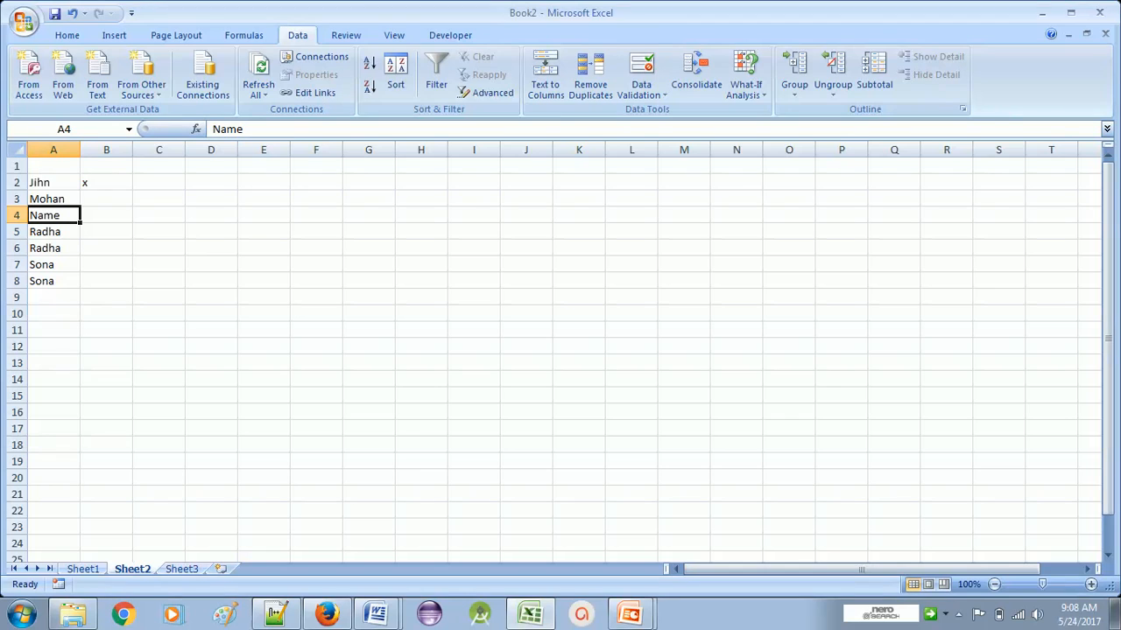
{"action": "key", "text": "ctrl+c"}
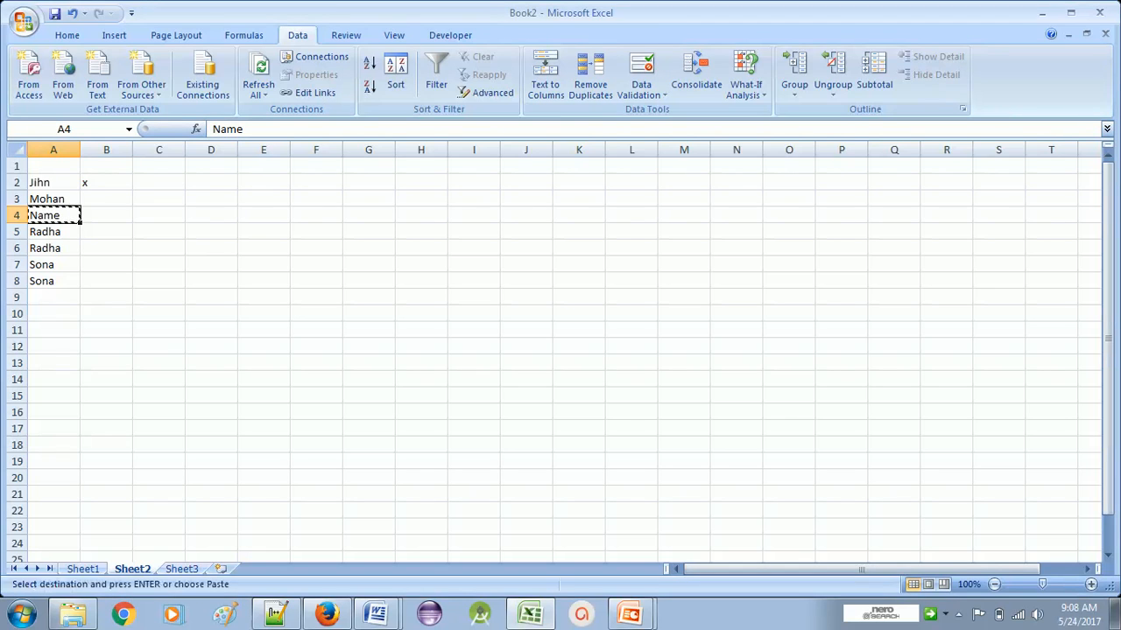
{"action": "left_click", "coordinate": [53, 199]}
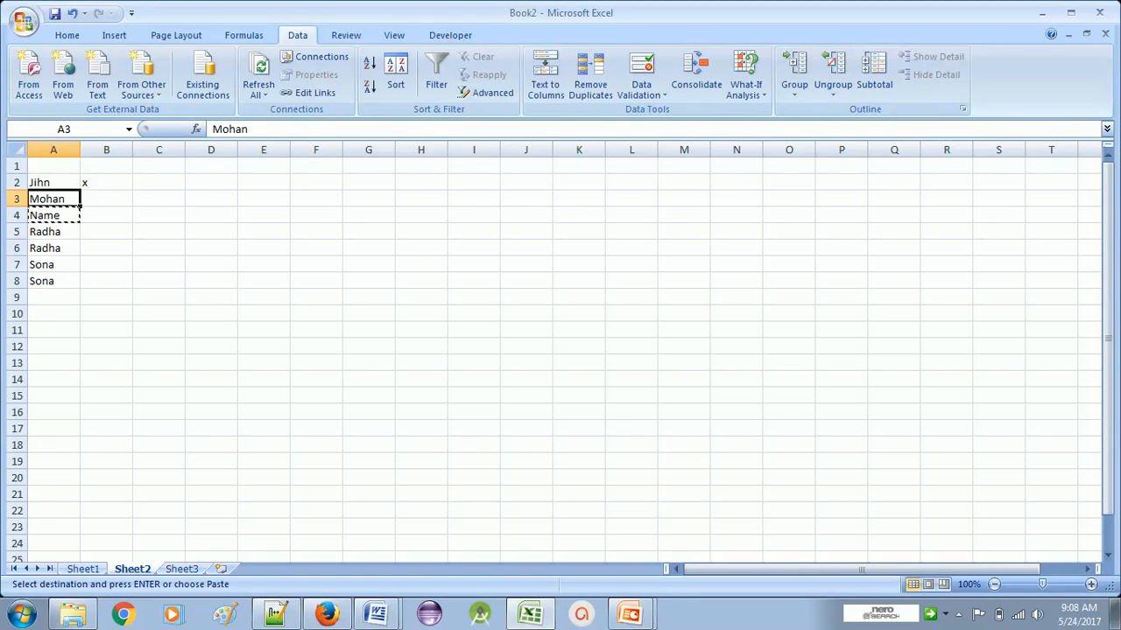
{"action": "left_click", "coordinate": [54, 182]}
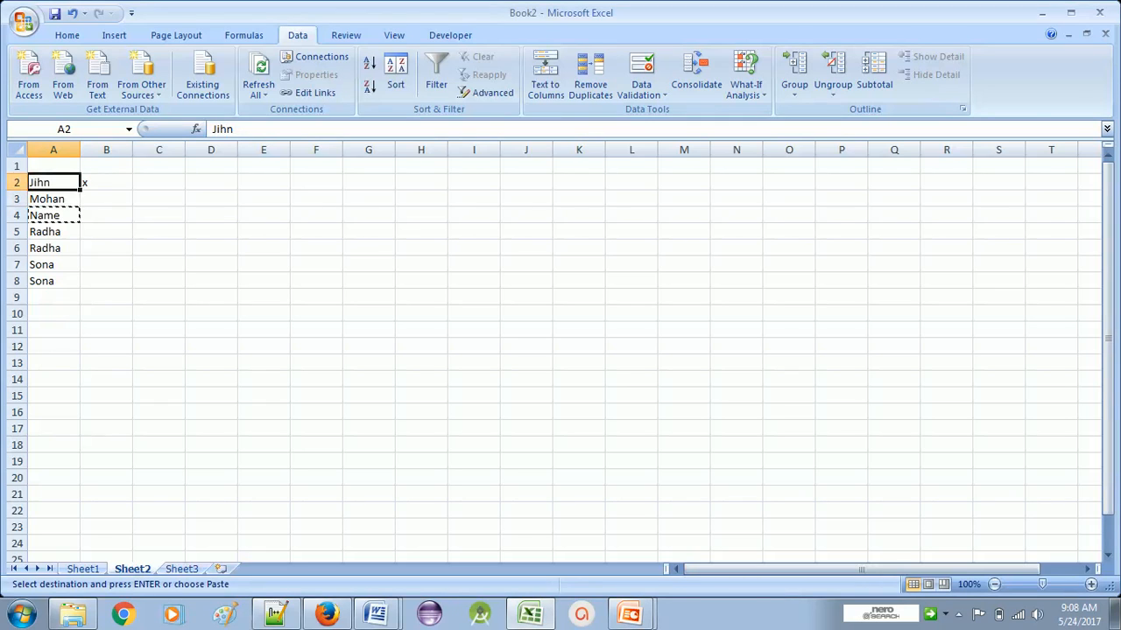
{"action": "left_click", "coordinate": [54, 165]}
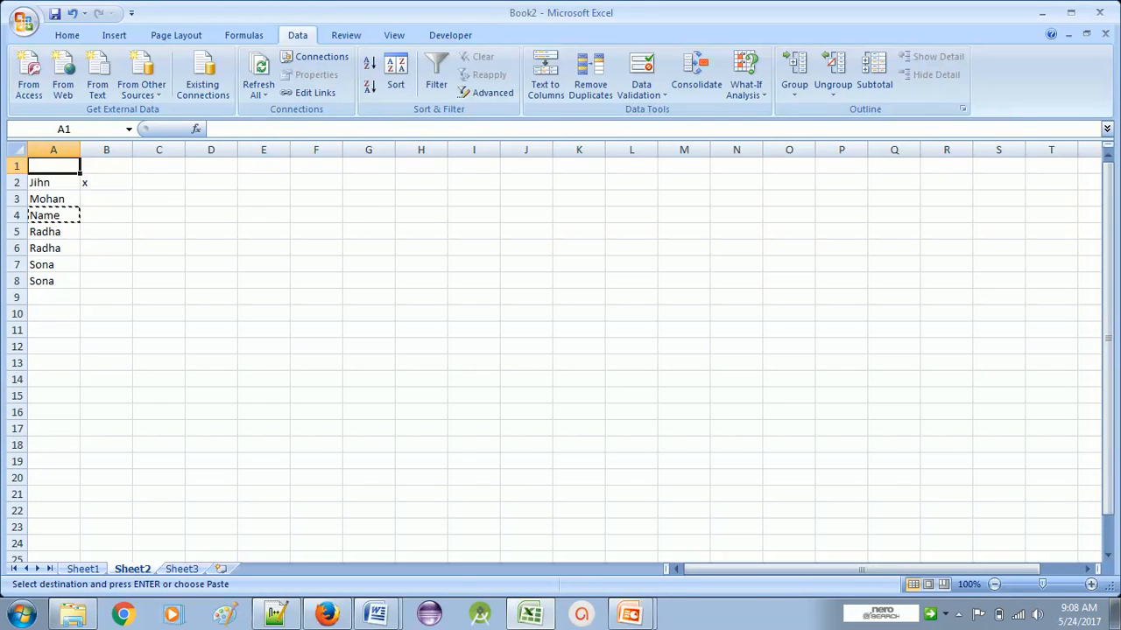
{"action": "key", "text": "ctrl+v"}
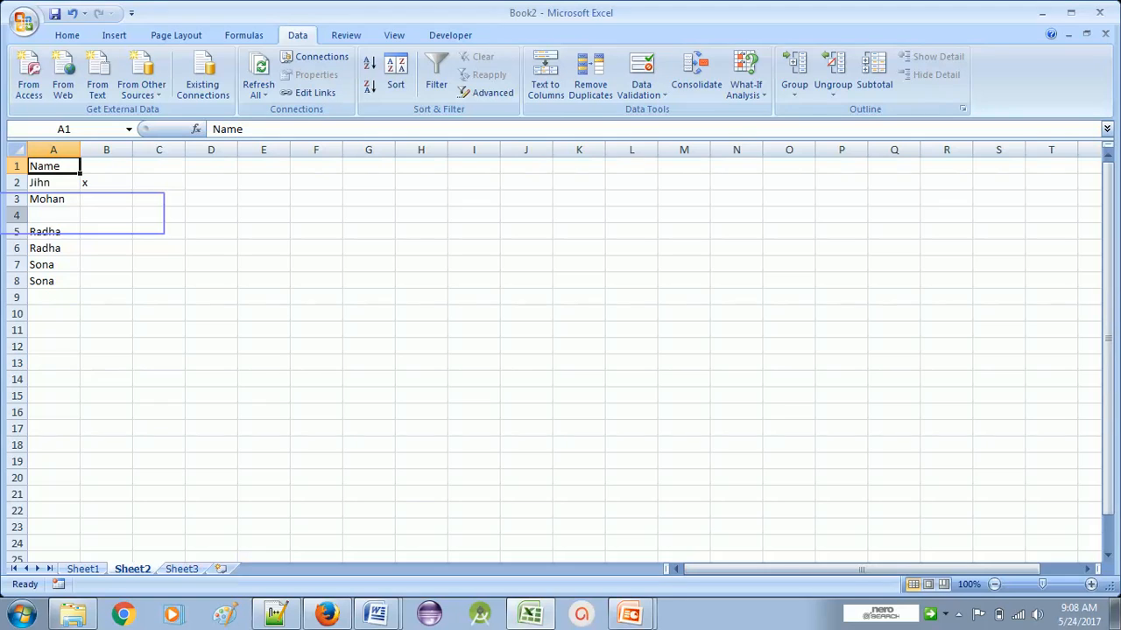
Delete the empty row 4 so the name list is continuous
{"action": "left_click", "coordinate": [16, 215]}
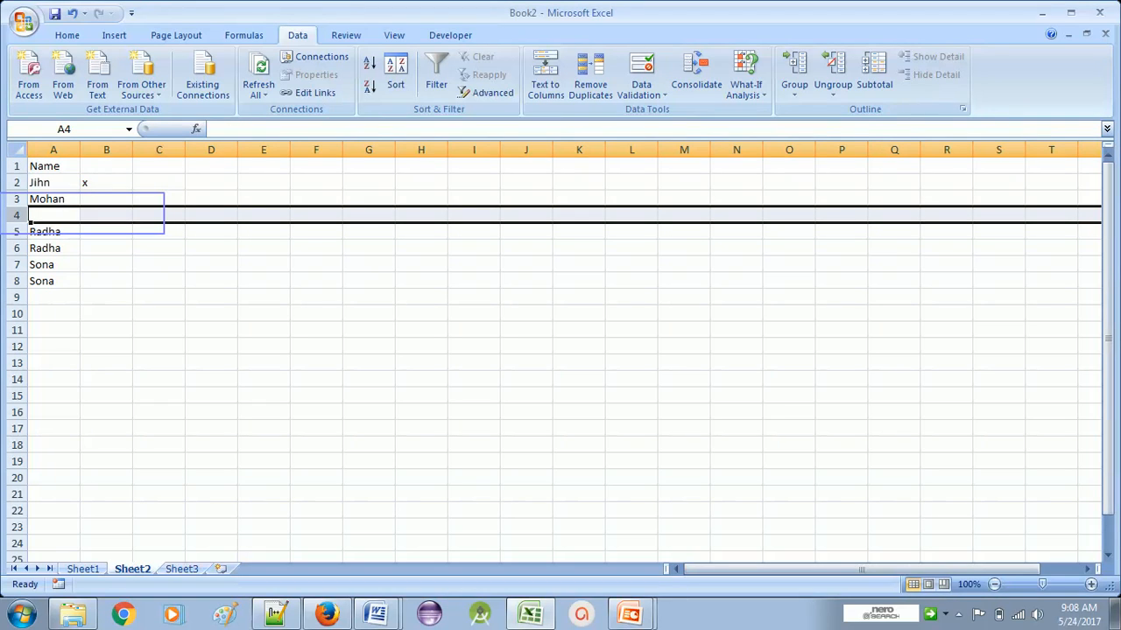
{"action": "right_click", "coordinate": [20, 215]}
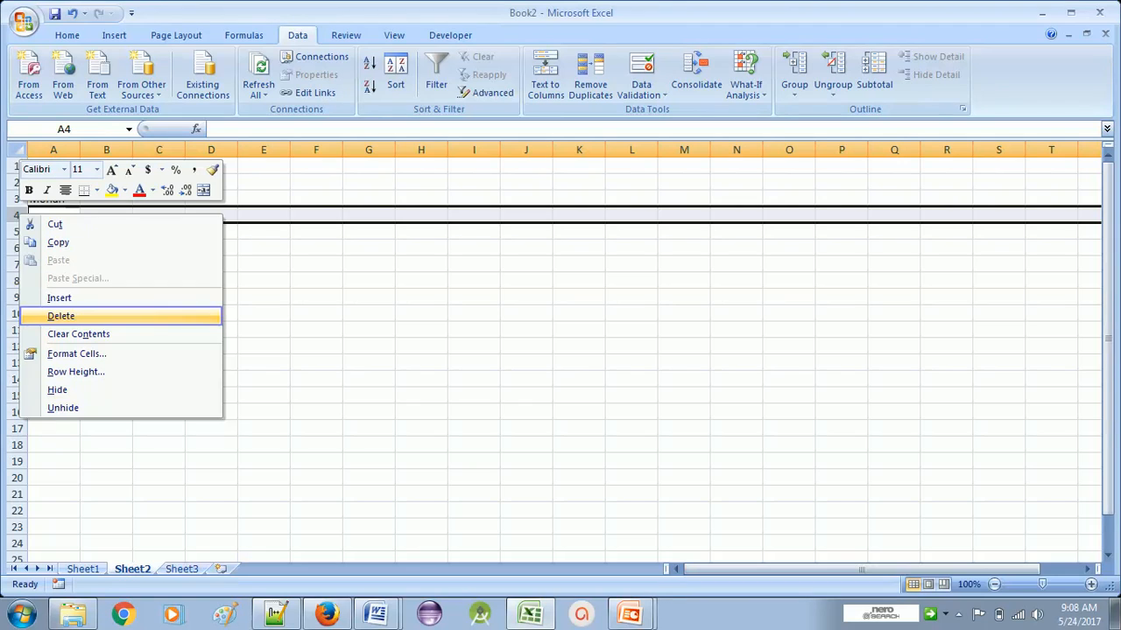
{"action": "left_click", "coordinate": [62, 316]}
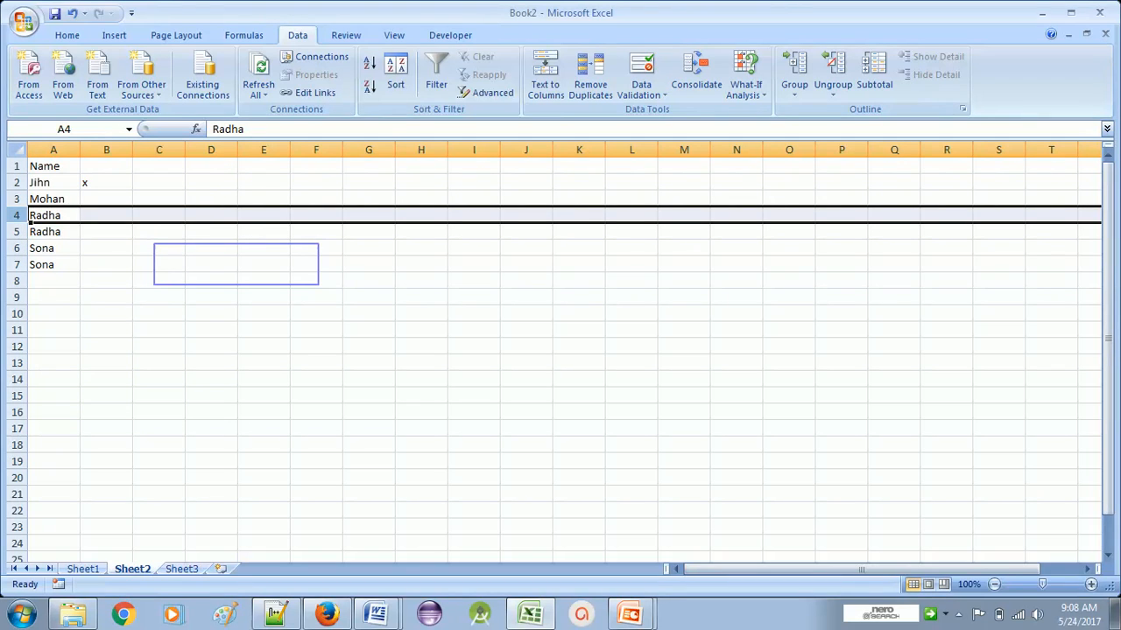
{"action": "left_click", "coordinate": [211, 264]}
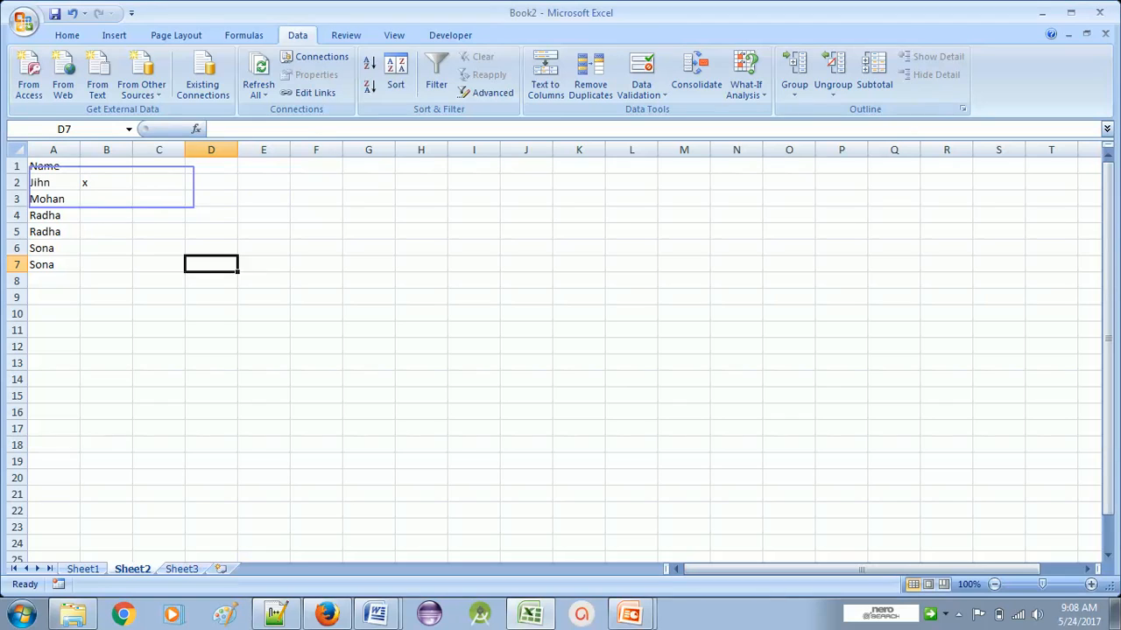
Move the "x" heading from B2 to B1 and enter "No" in B2
{"action": "left_click", "coordinate": [106, 182]}
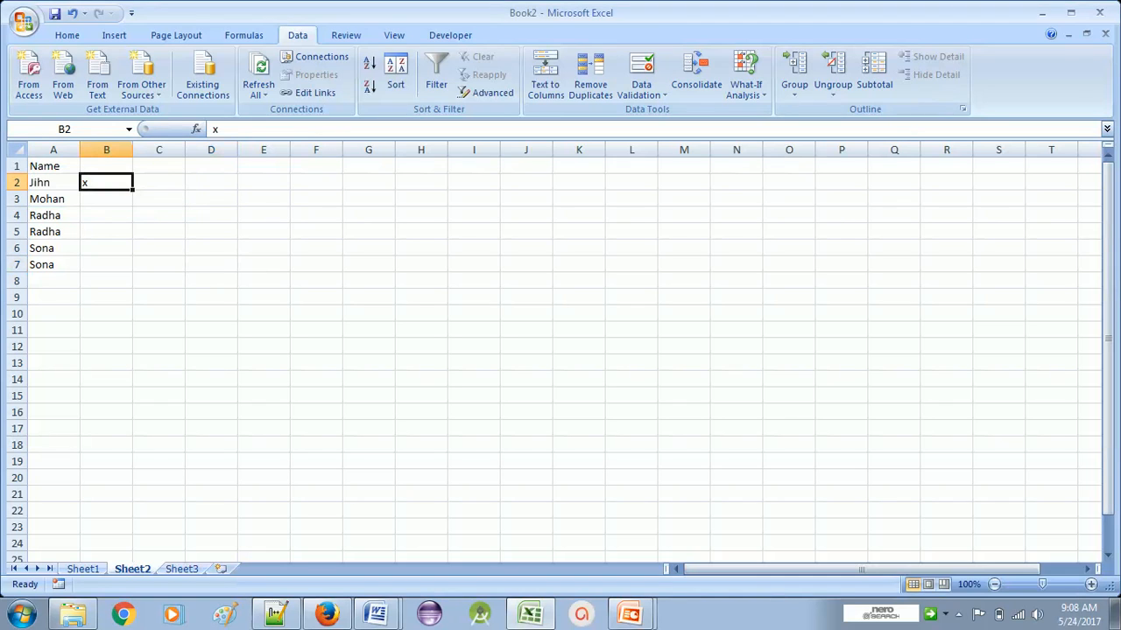
{"action": "key", "text": "Delete"}
{"action": "left_click", "coordinate": [106, 165]}
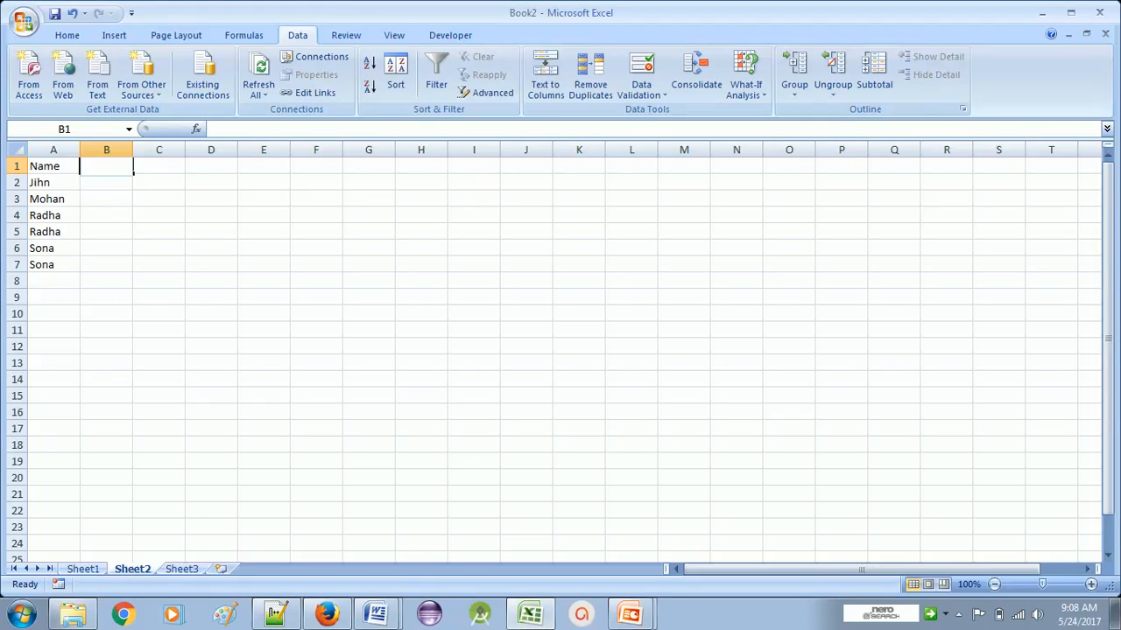
{"action": "key", "text": "Return"}
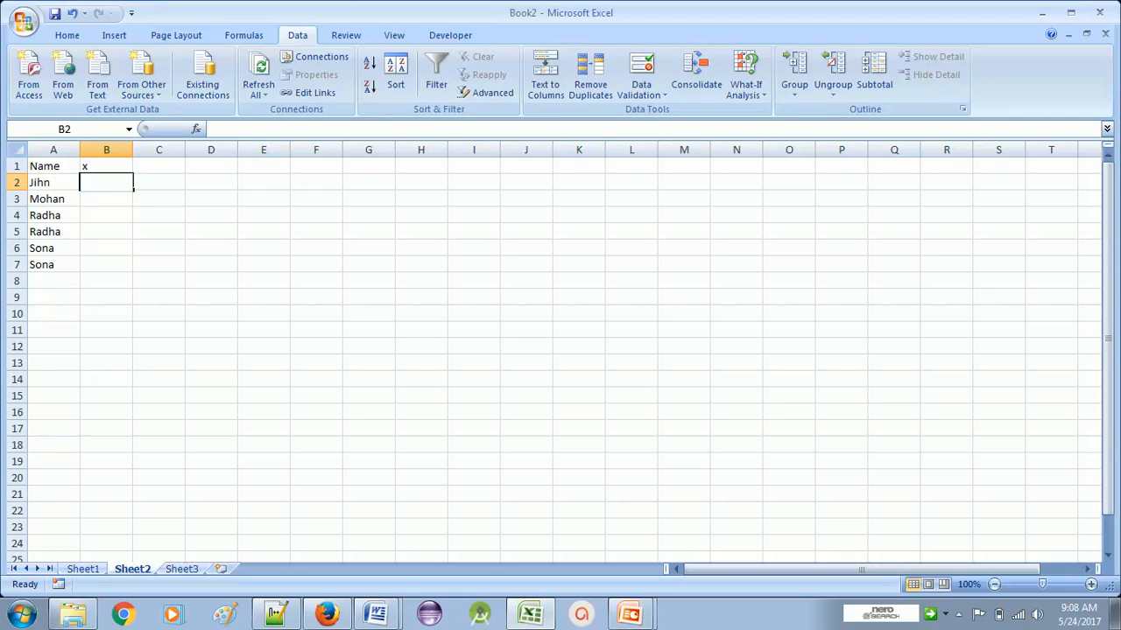
{"action": "type", "text": "No"}
{"action": "key", "text": "Return"}
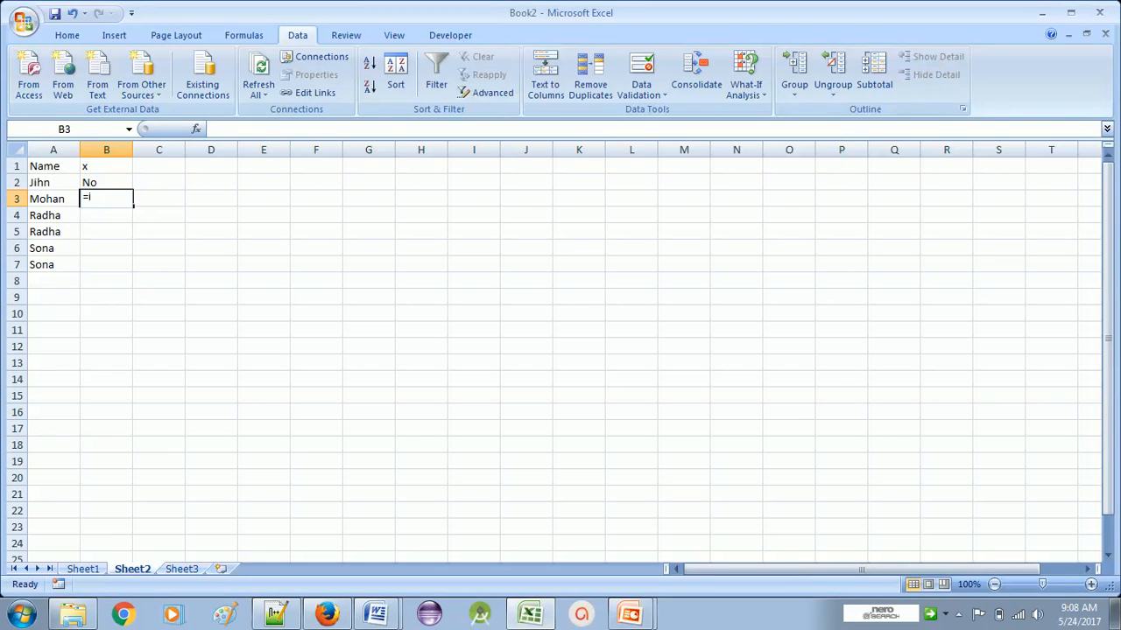
Enter the formula =IF(A3=A2,"Yes","No") in B3 to compare each name with the one above it
{"action": "type", "text": "=if("}
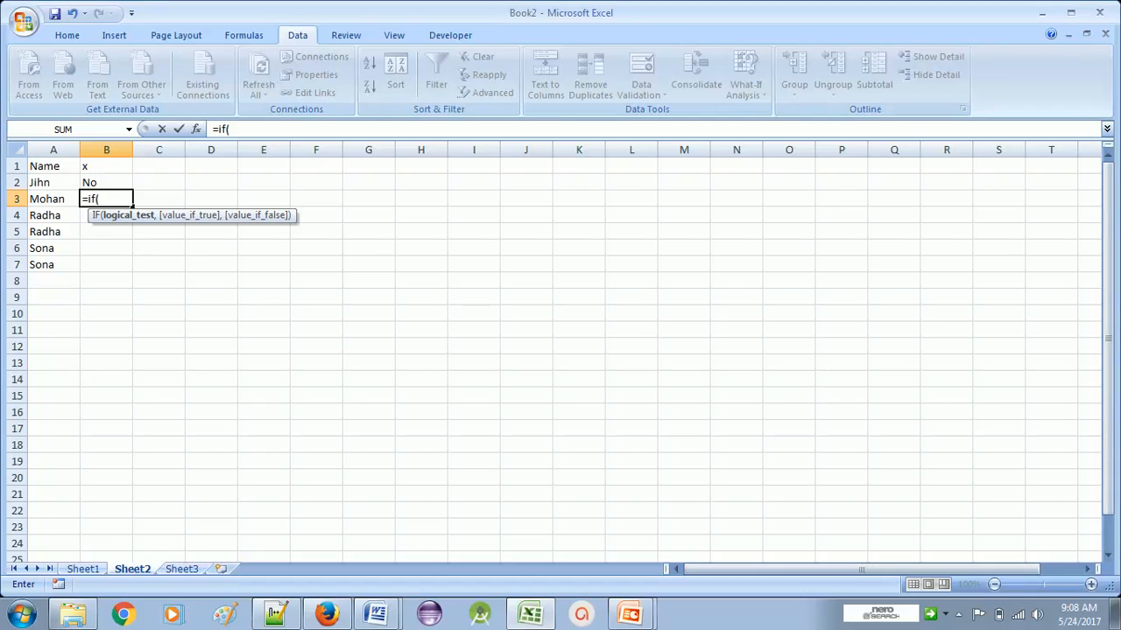
{"action": "key", "text": "Left"}
{"action": "type", "text": "="}
{"action": "key", "text": "Left"}
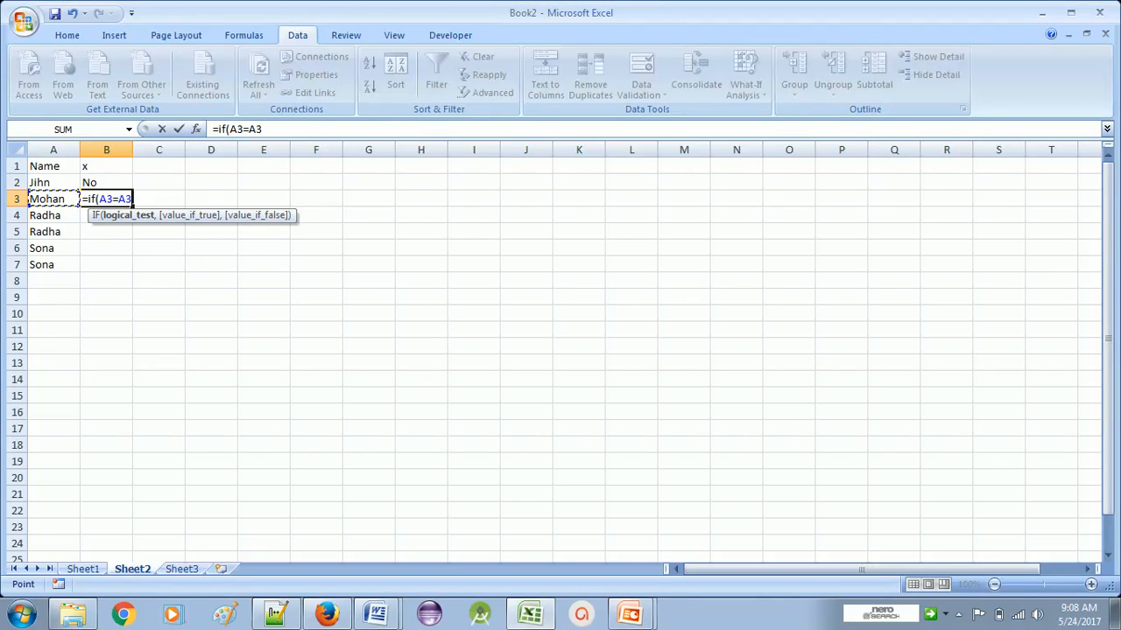
{"action": "key", "text": "Up"}
{"action": "type", "text": ",\"Y"}
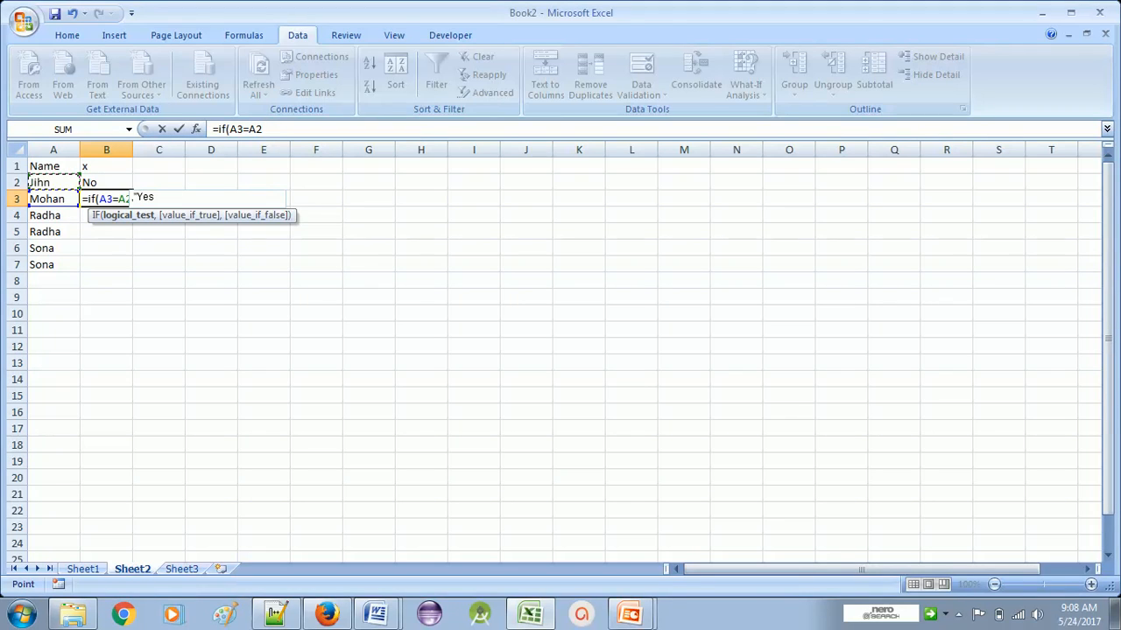
{"action": "type", "text": "es\",\"No"}
{"action": "key", "text": "Return"}
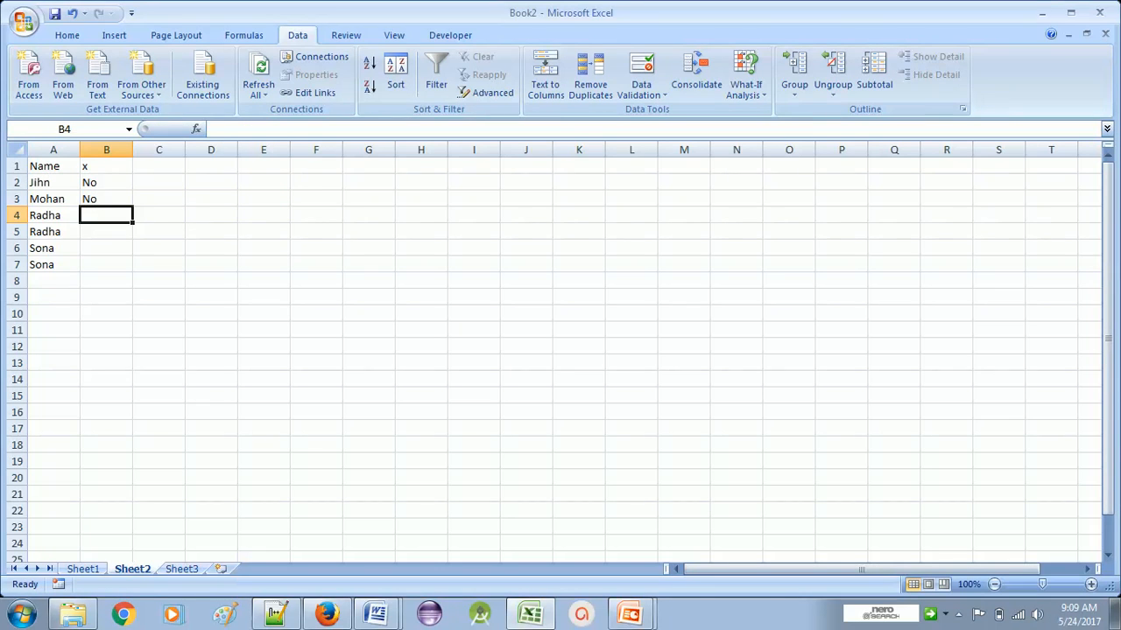
Fill the B3 formula down the helper column through B7
{"action": "left_click", "coordinate": [105, 198]}
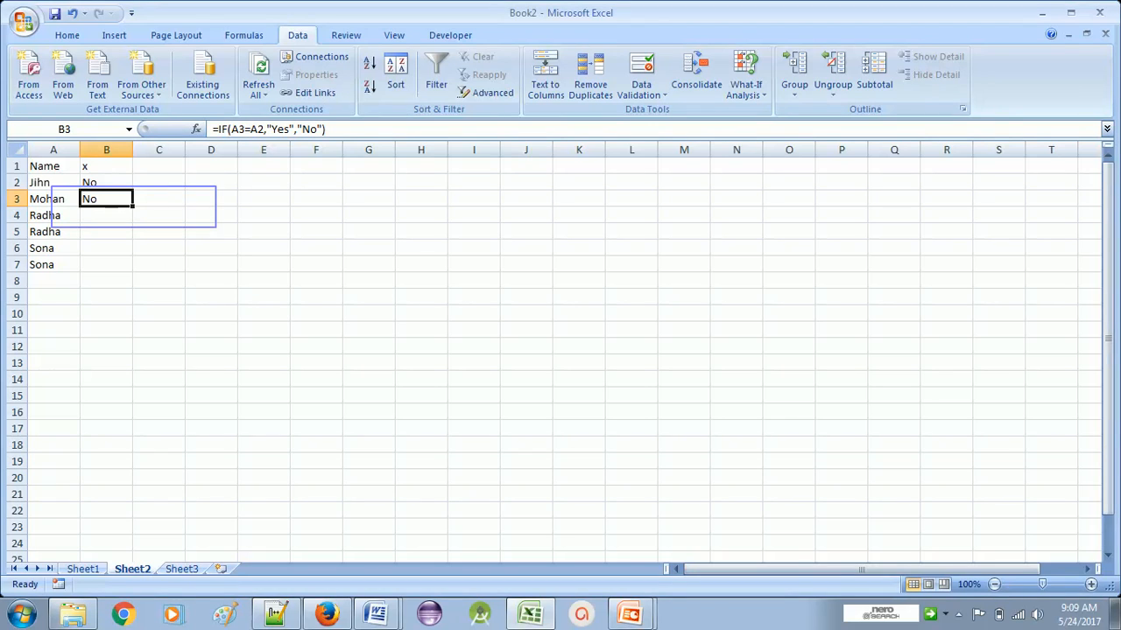
{"action": "double_click", "coordinate": [133, 206]}
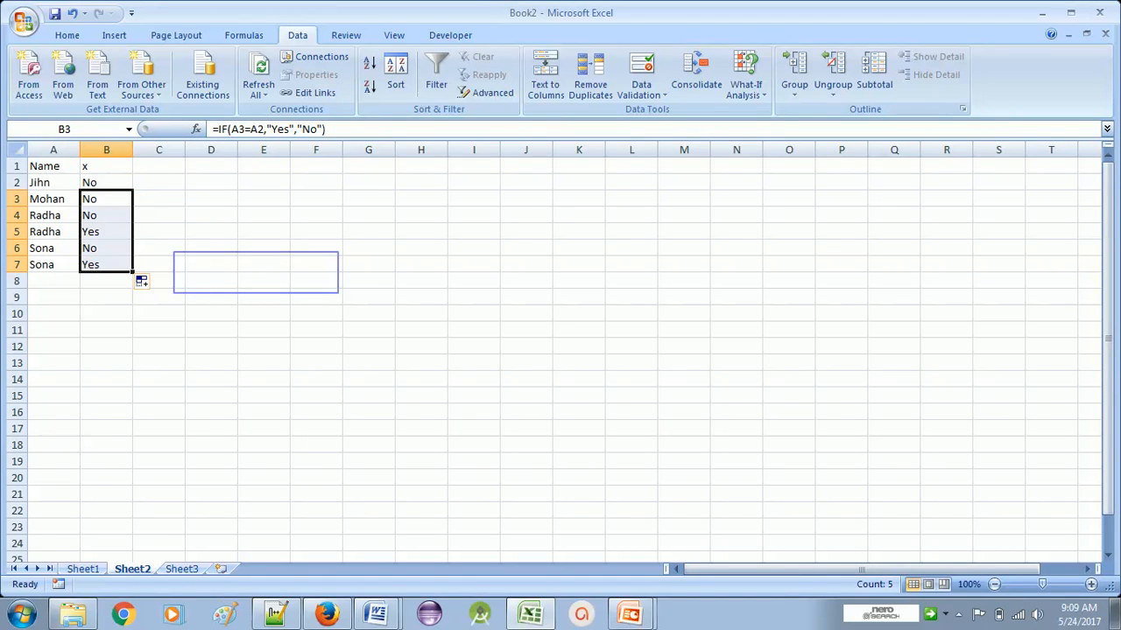
{"action": "left_click", "coordinate": [263, 280]}
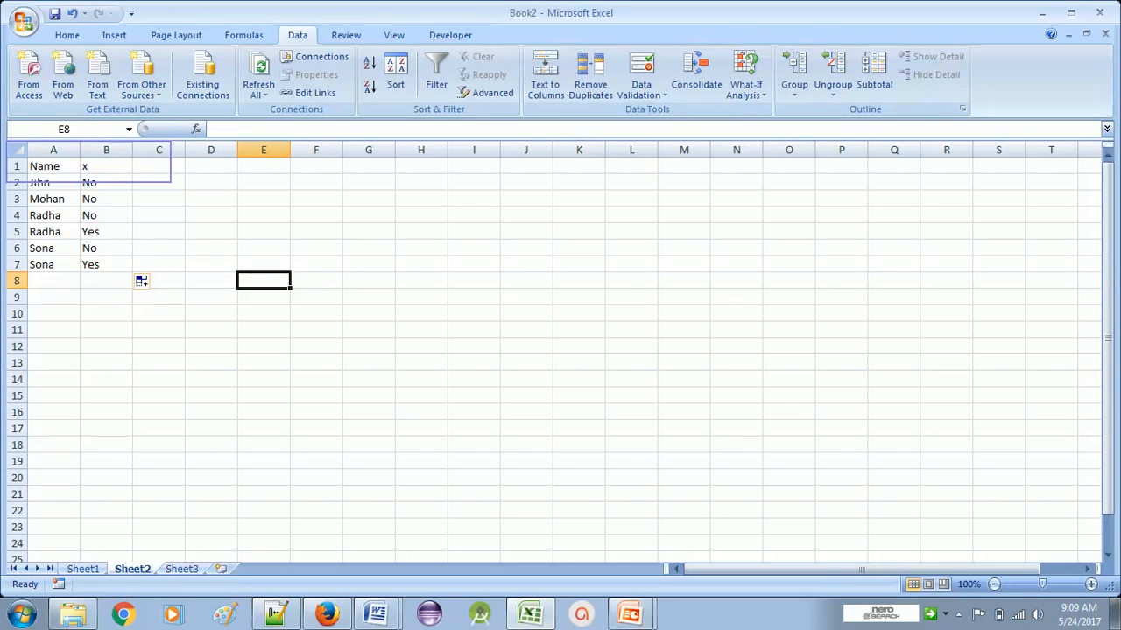
Add filters to the headers in A1:B1 and filter the "x" column to show only "No" rows
{"action": "left_click_drag", "start_coordinate": [54, 165], "coordinate": [106, 165]}
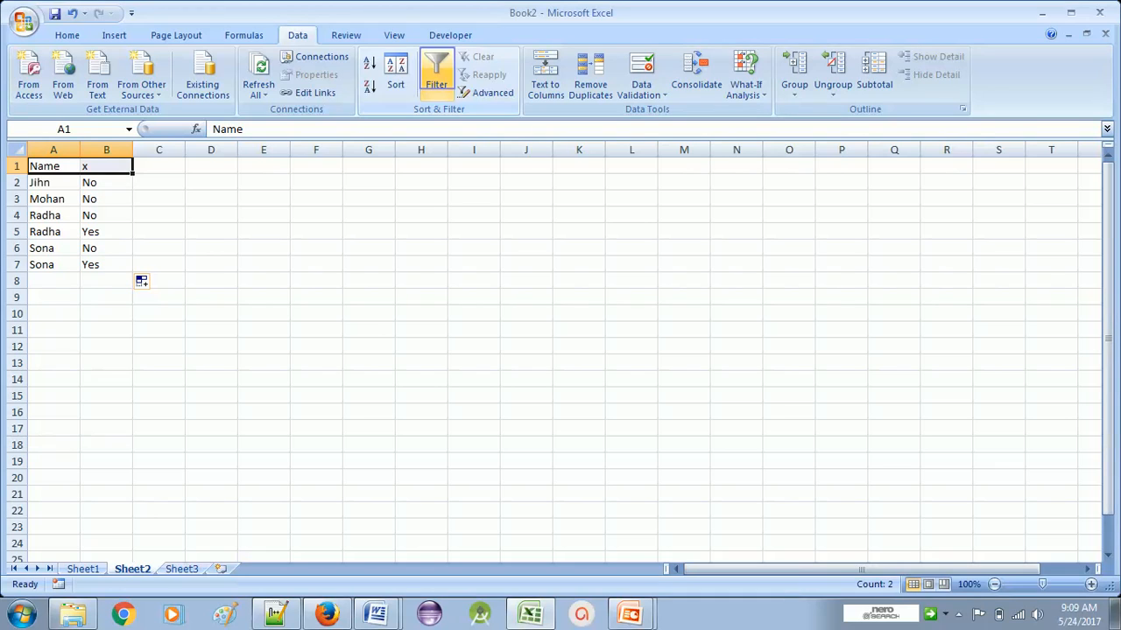
{"action": "left_click", "coordinate": [436, 74]}
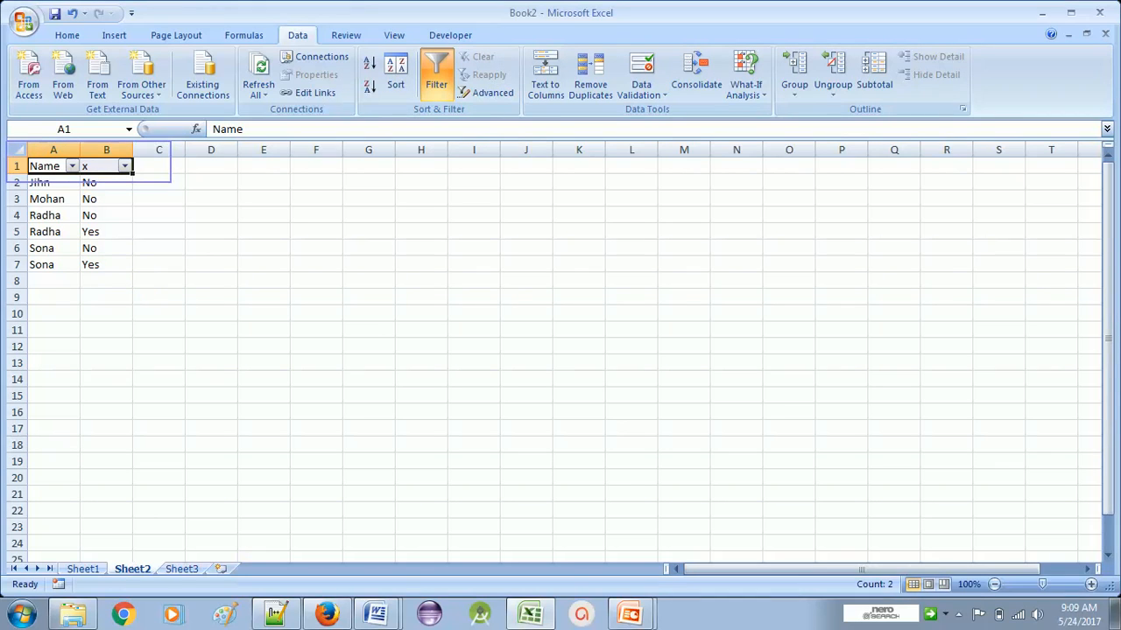
{"action": "left_click", "coordinate": [124, 167]}
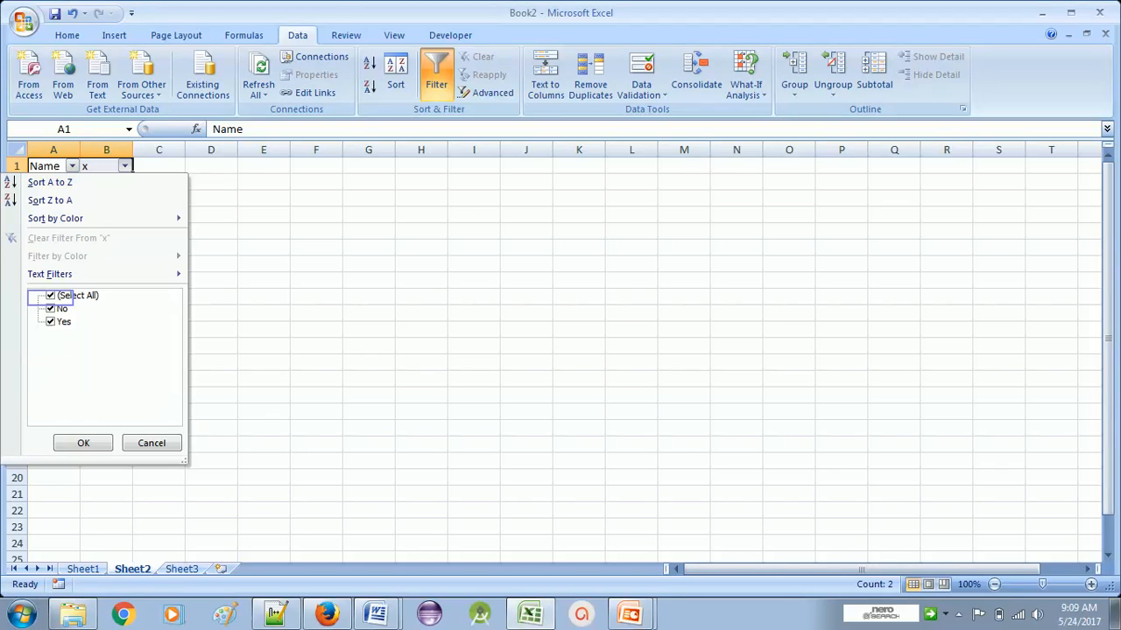
{"action": "key", "text": "space"}
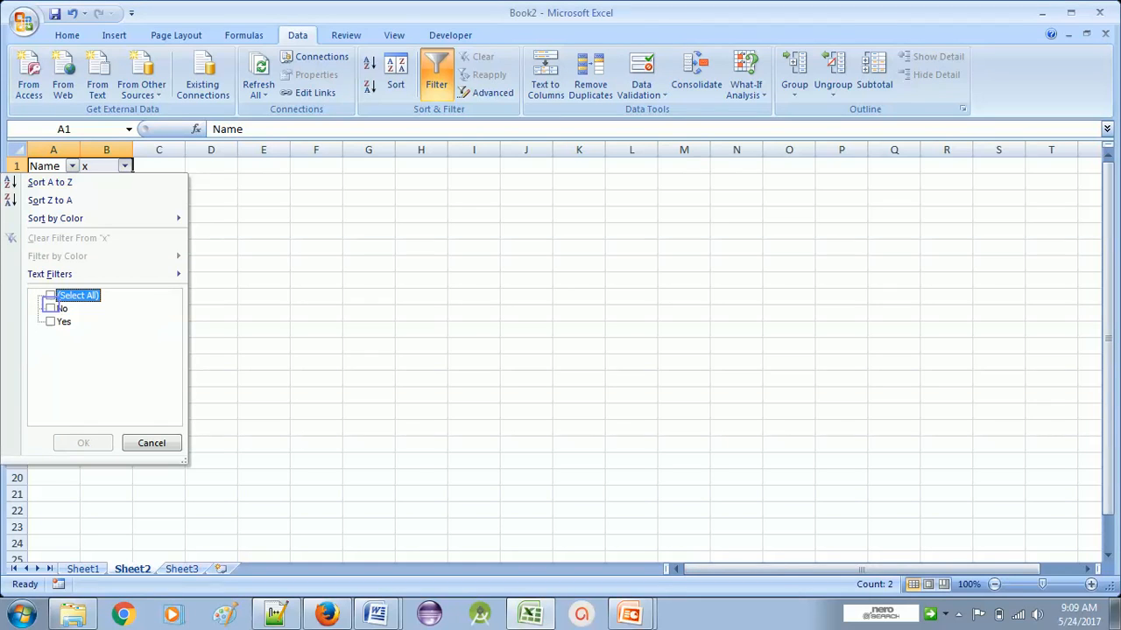
{"action": "key", "text": "Down"}
{"action": "key", "text": "space"}
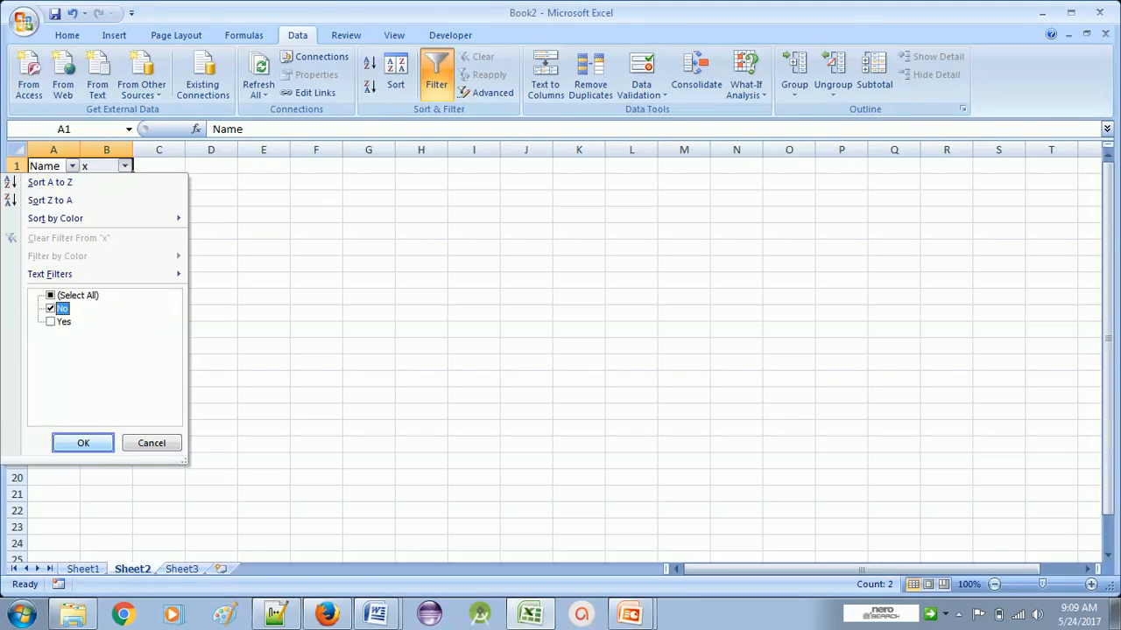
{"action": "key", "text": "Return"}
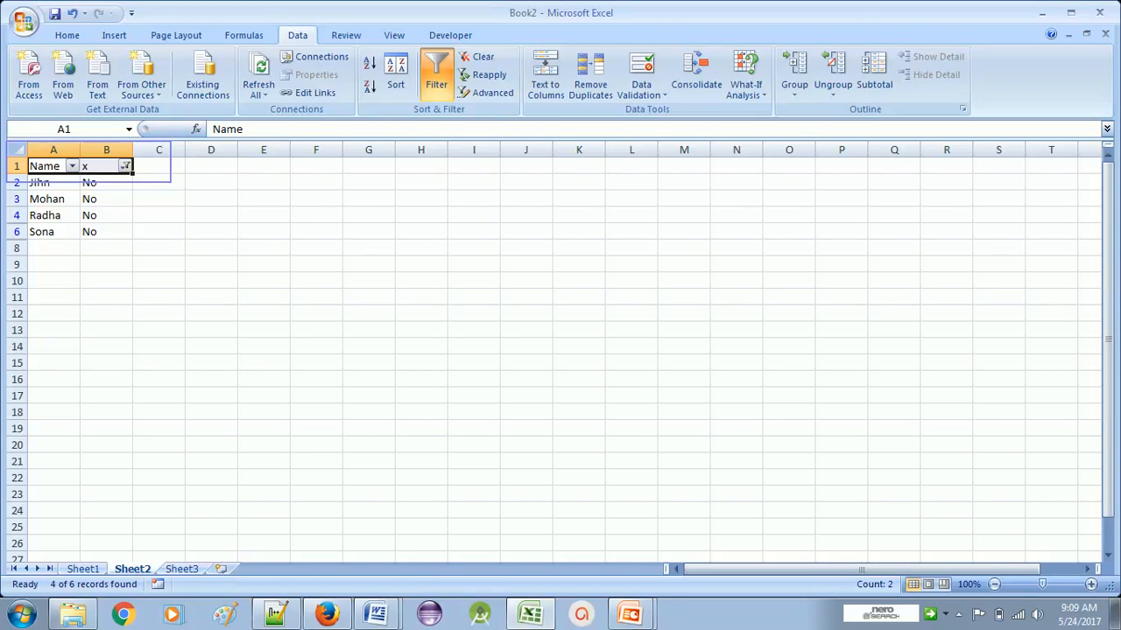
Change the "x" column filter to show only the "Yes" rows
{"action": "left_click", "coordinate": [125, 165]}
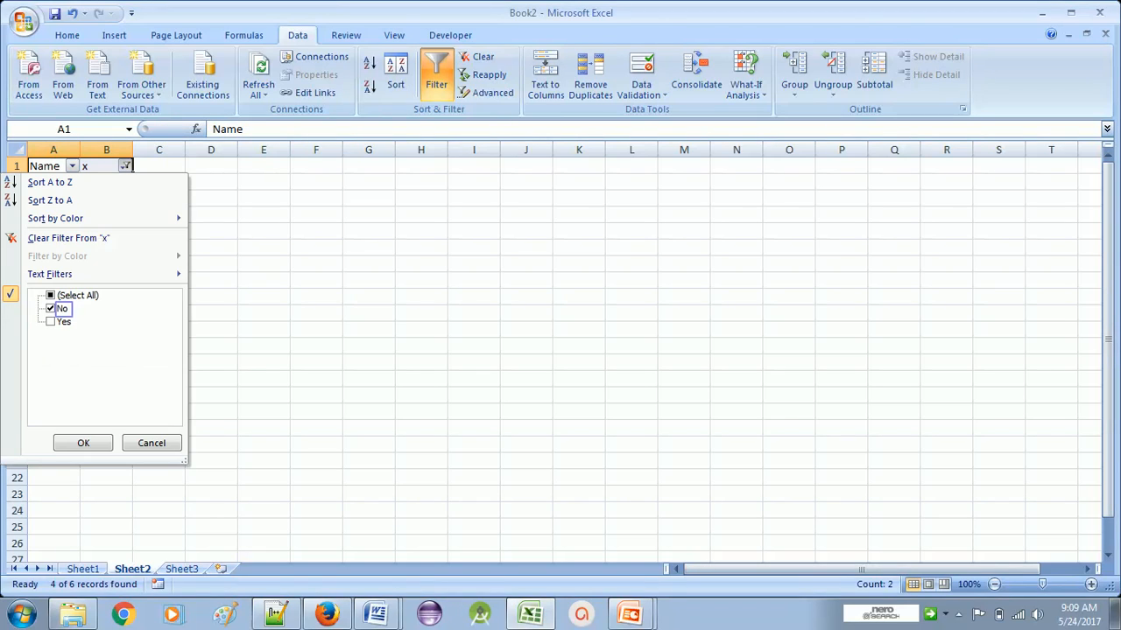
{"action": "left_click", "coordinate": [59, 309]}
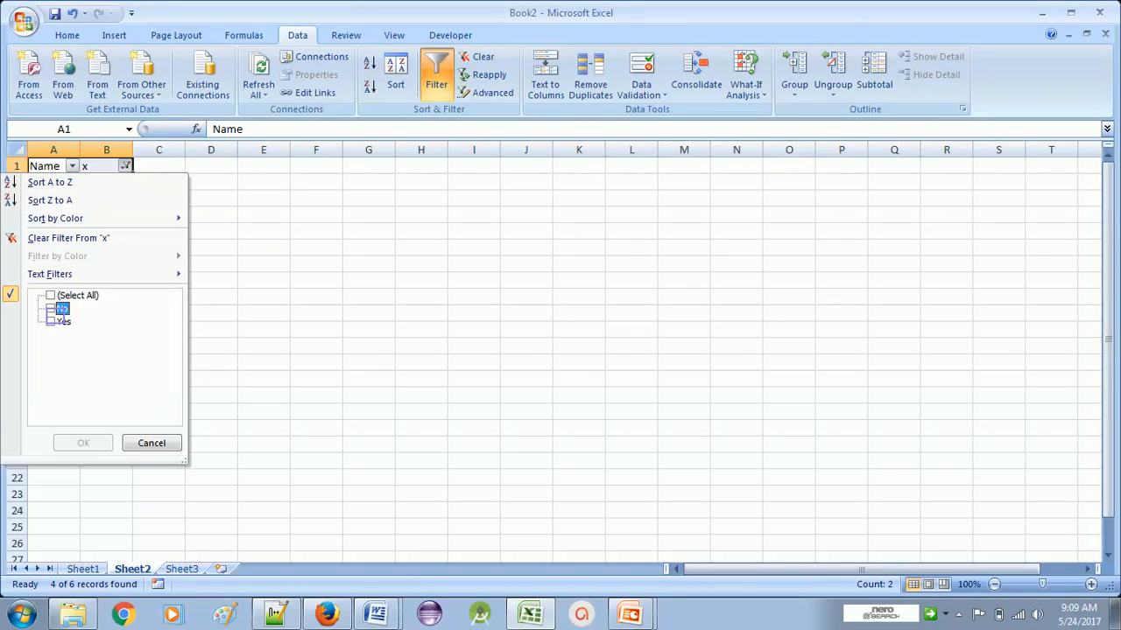
{"action": "left_click", "coordinate": [61, 321]}
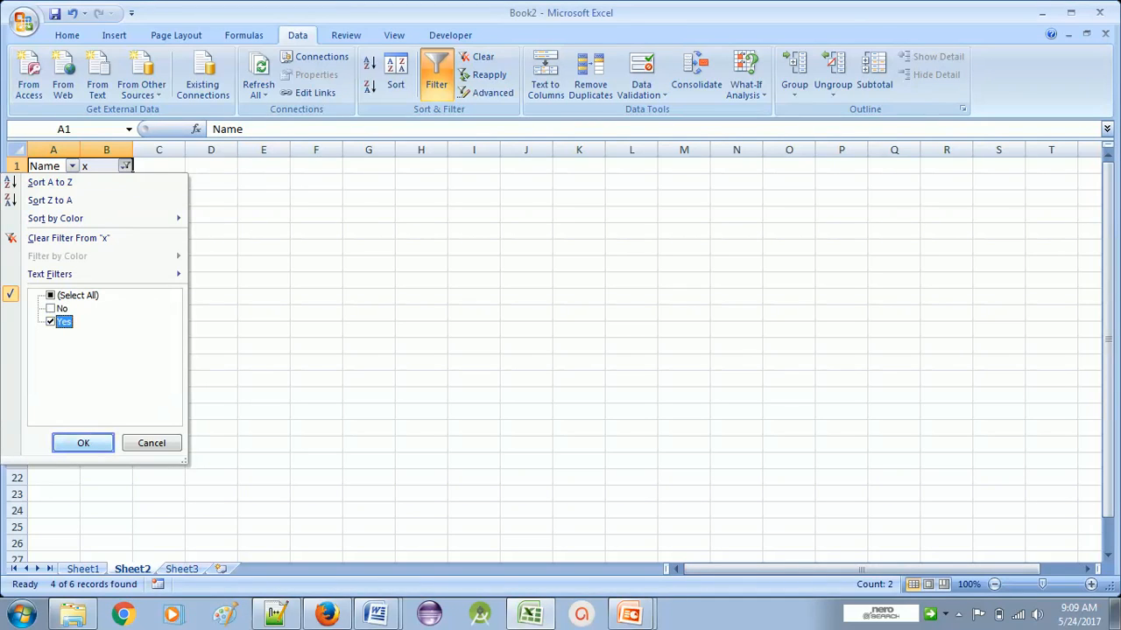
{"action": "key", "text": "Return"}
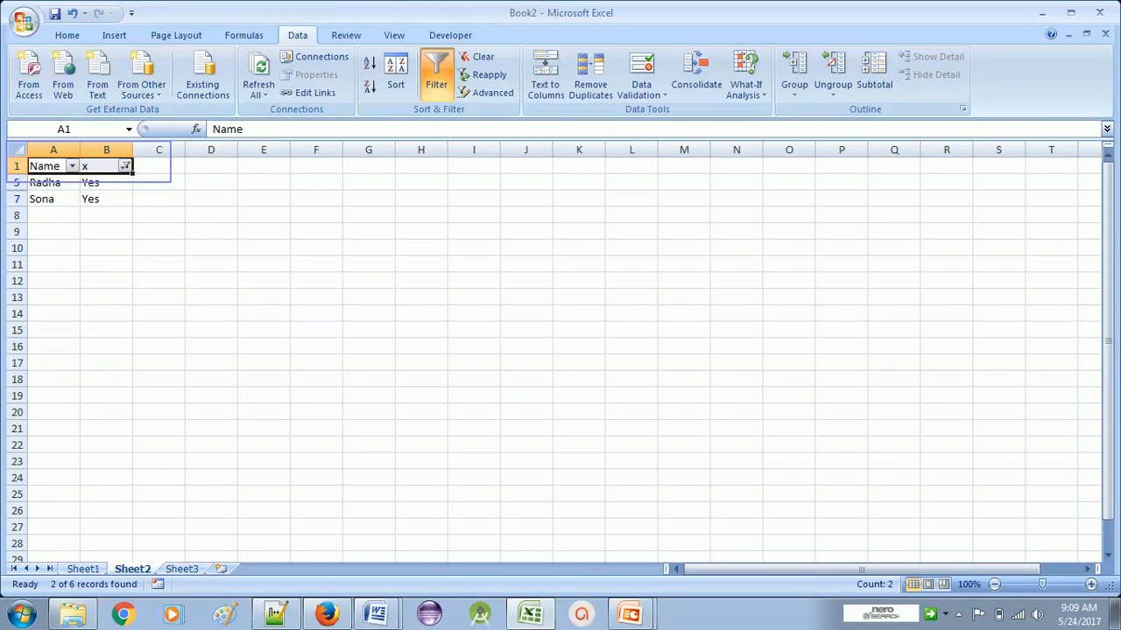
Reset the "x" column filter to show all rows
{"action": "left_click", "coordinate": [127, 165]}
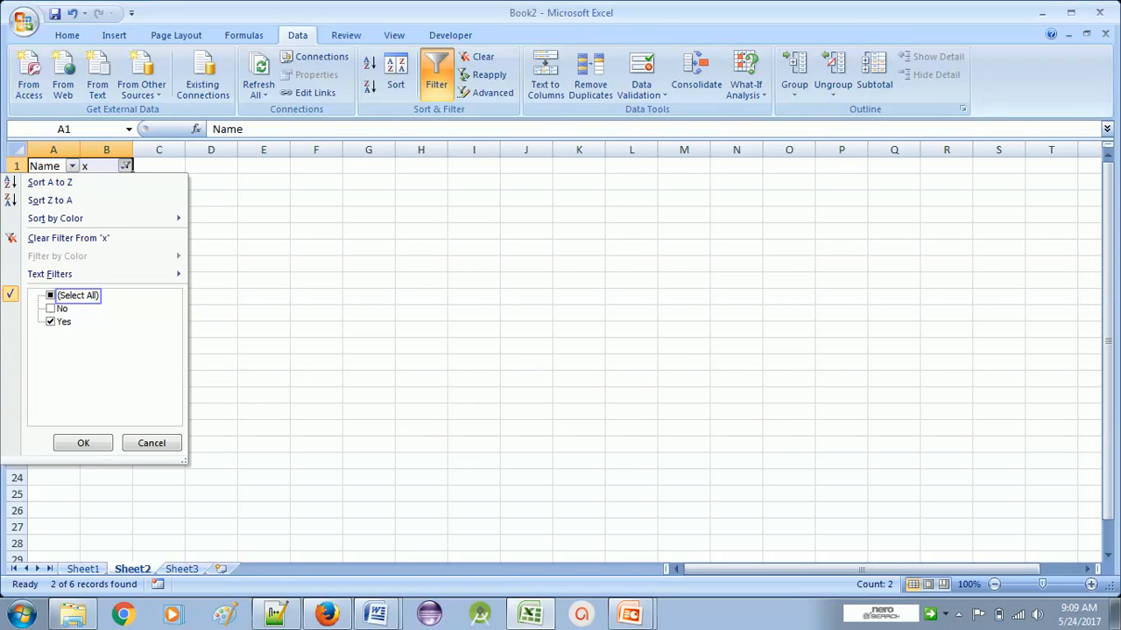
{"action": "key", "text": "space"}
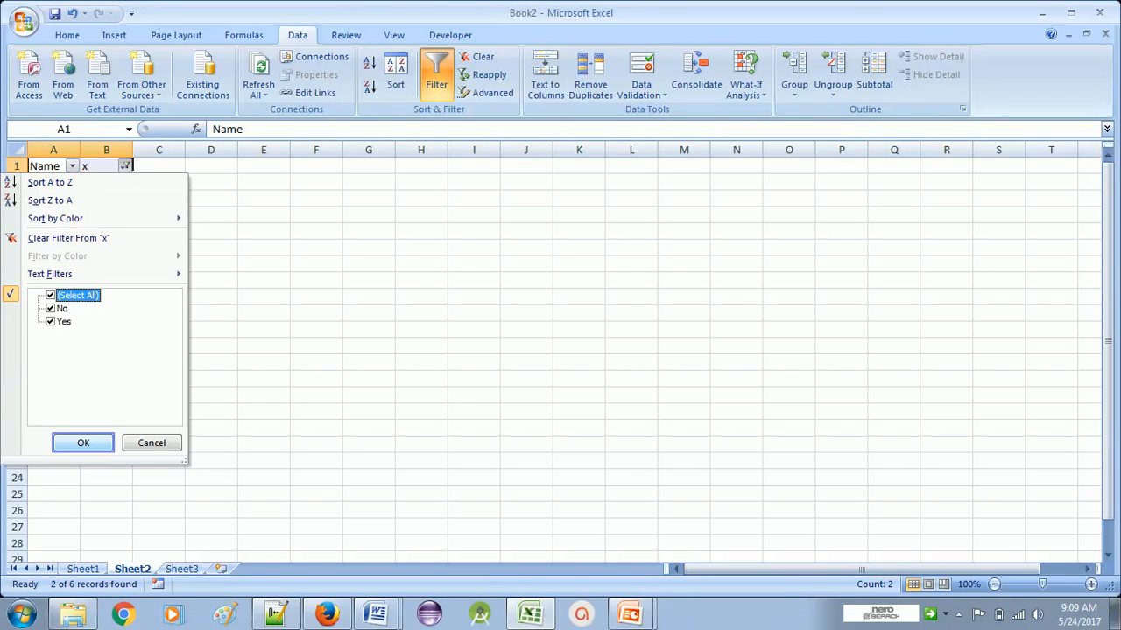
{"action": "key", "text": "Return"}
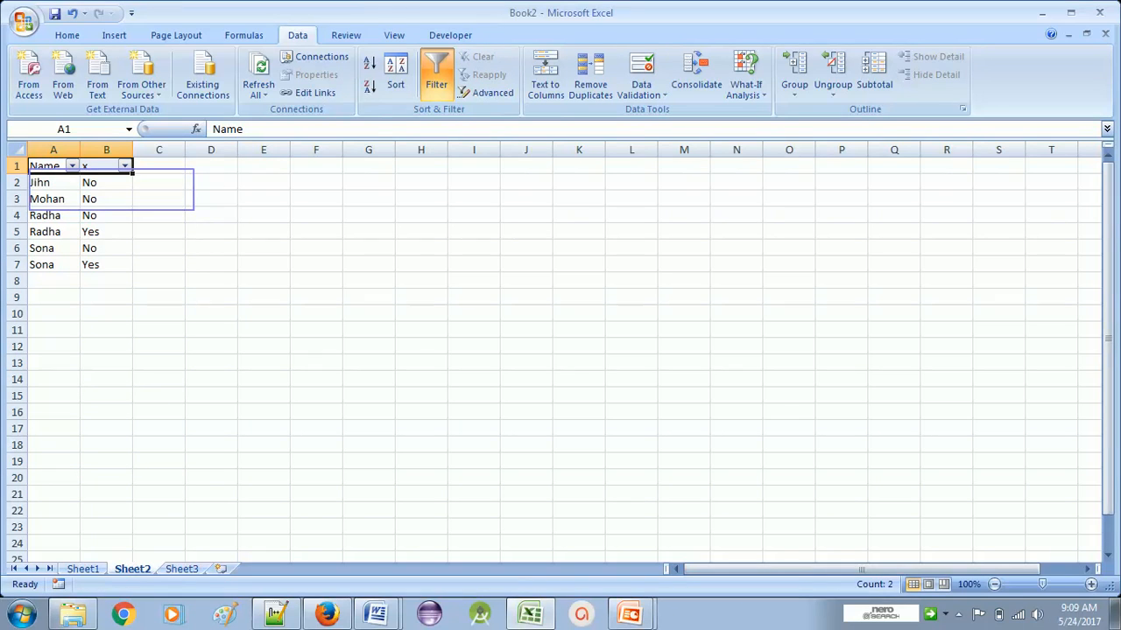
Replace the formulas in B2:B7 with their values by copying the range and pasting it over itself as Values
{"action": "left_click", "coordinate": [106, 182]}
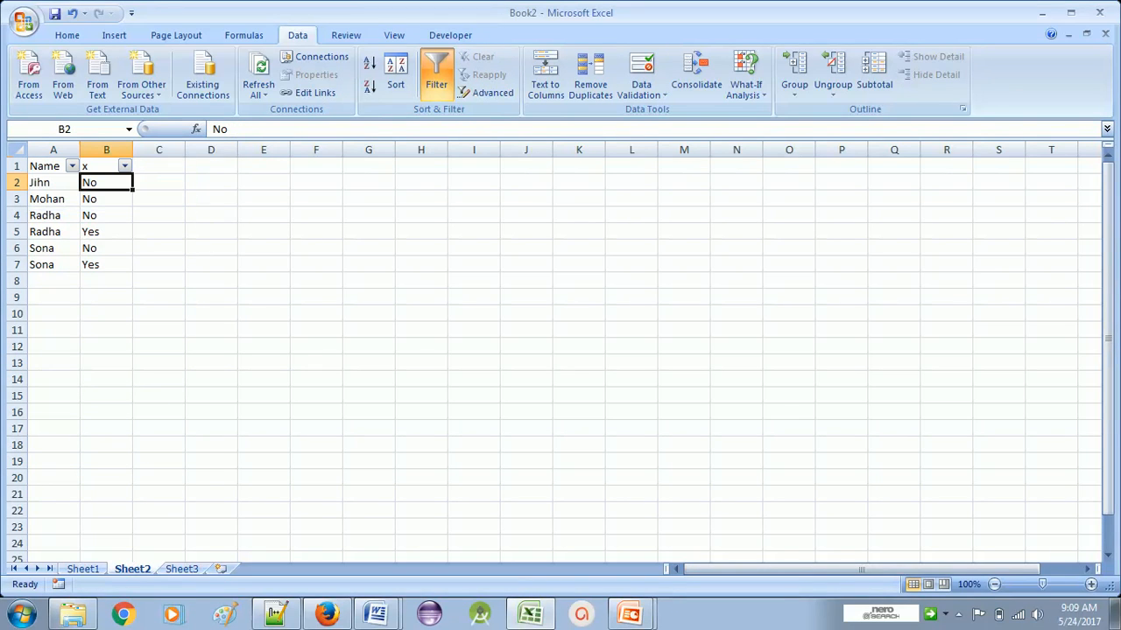
{"action": "key", "text": "ctrl+shift+Down"}
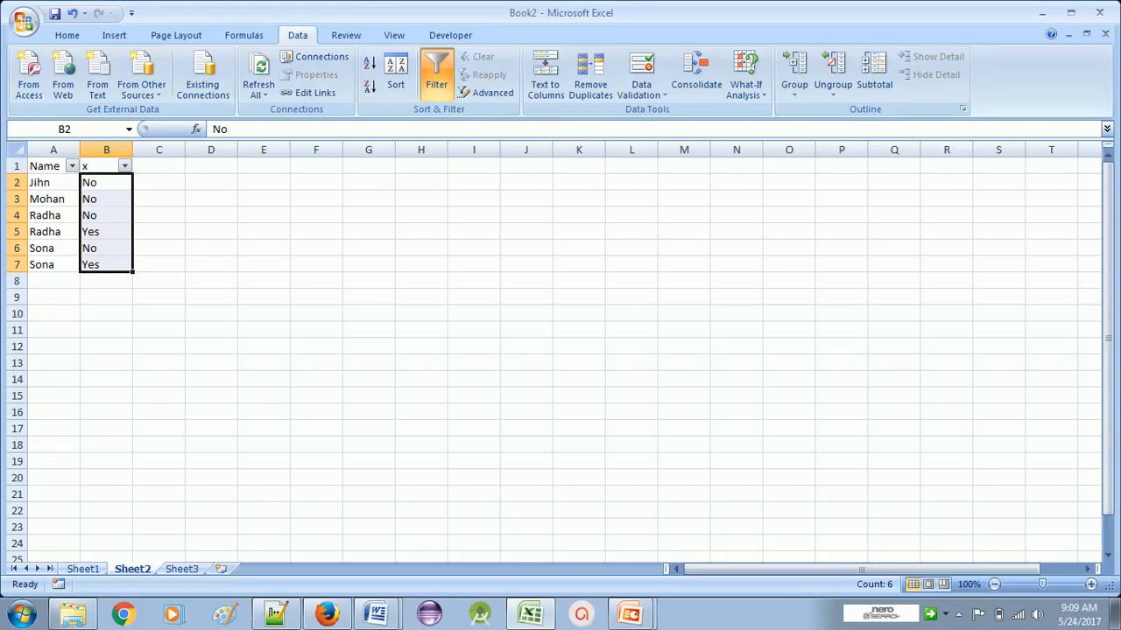
{"action": "key", "text": "ctrl+c"}
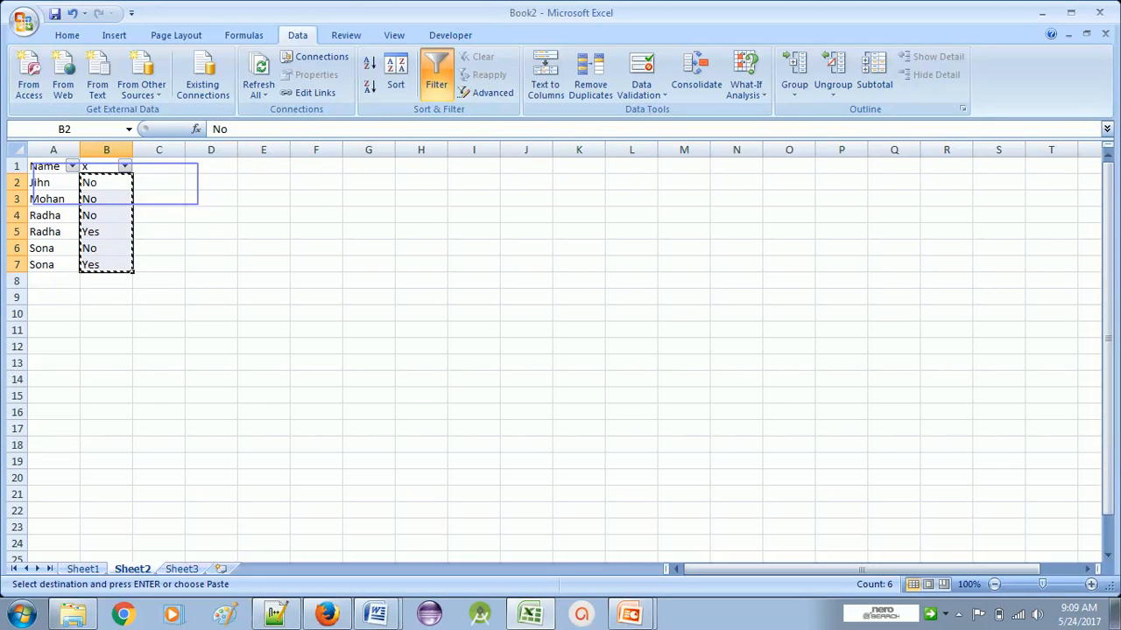
{"action": "right_click", "coordinate": [119, 186]}
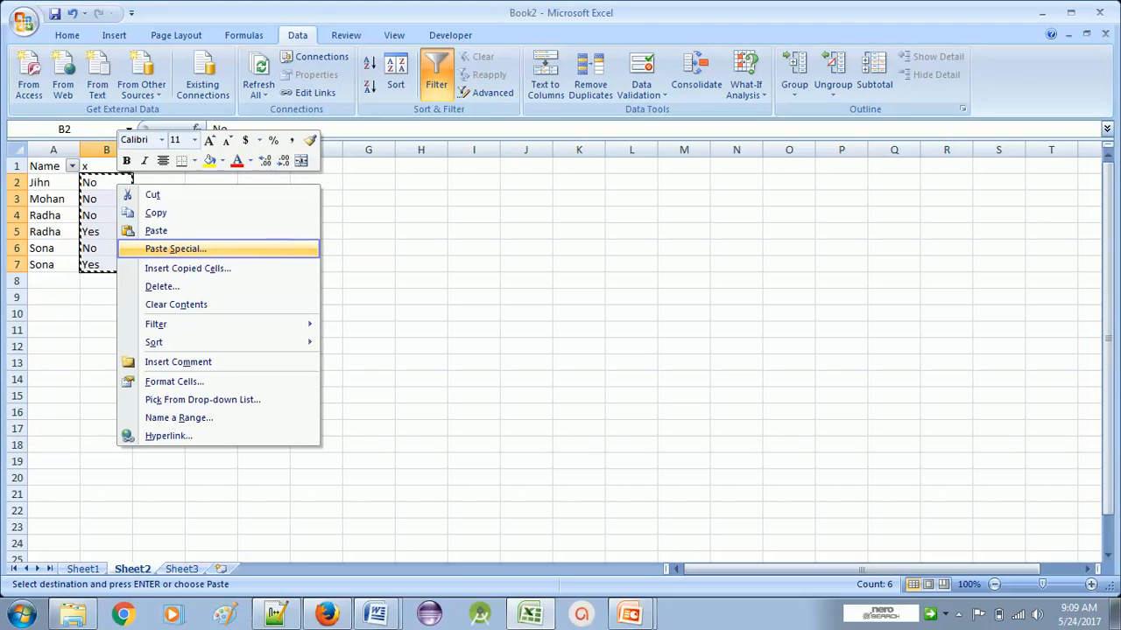
{"action": "key", "text": "Return"}
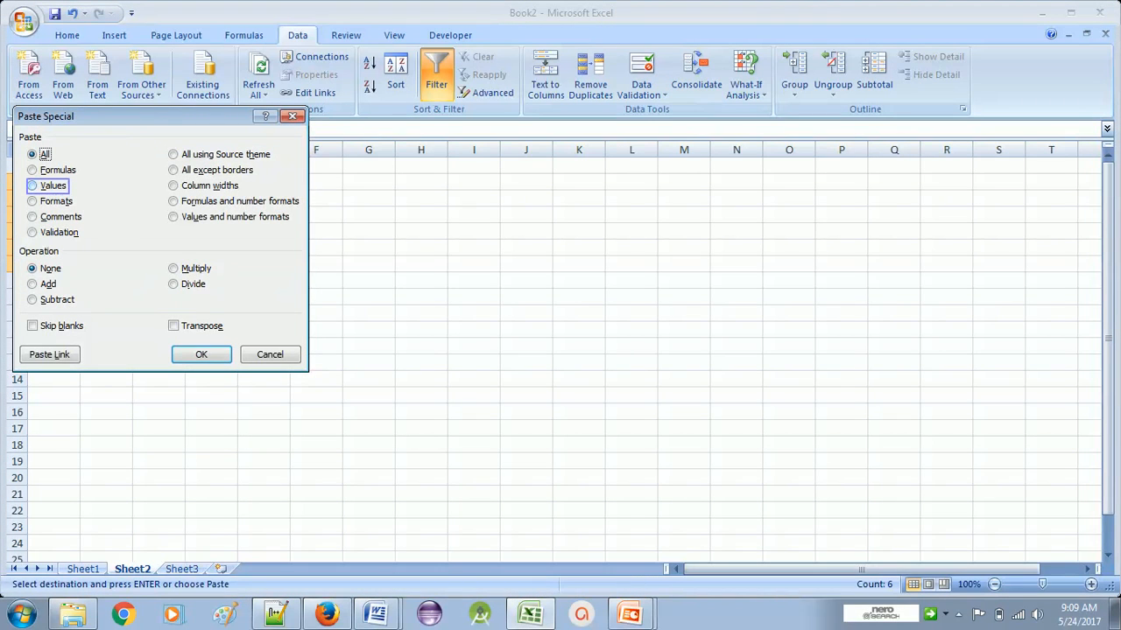
{"action": "left_click", "coordinate": [33, 186]}
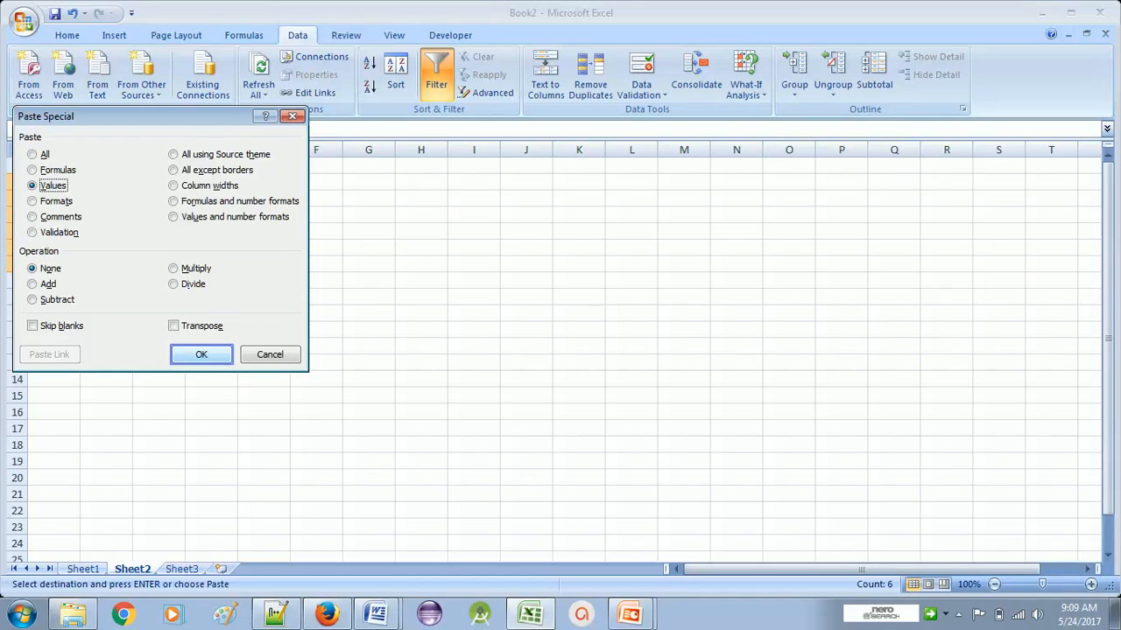
{"action": "key", "text": "Return"}
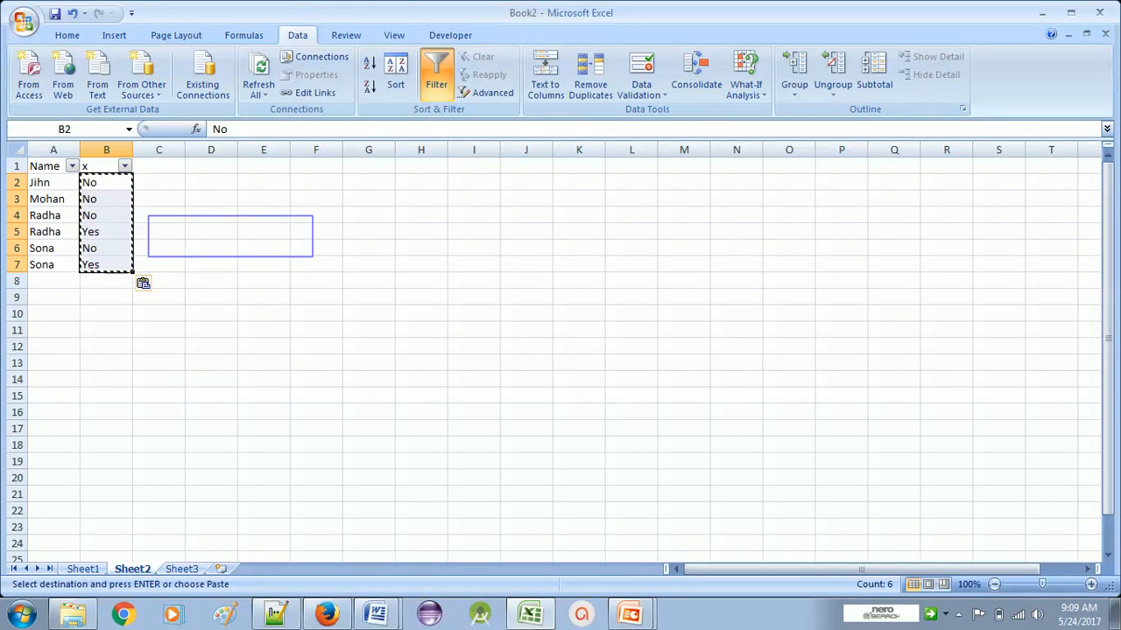
{"action": "left_click", "coordinate": [211, 232]}
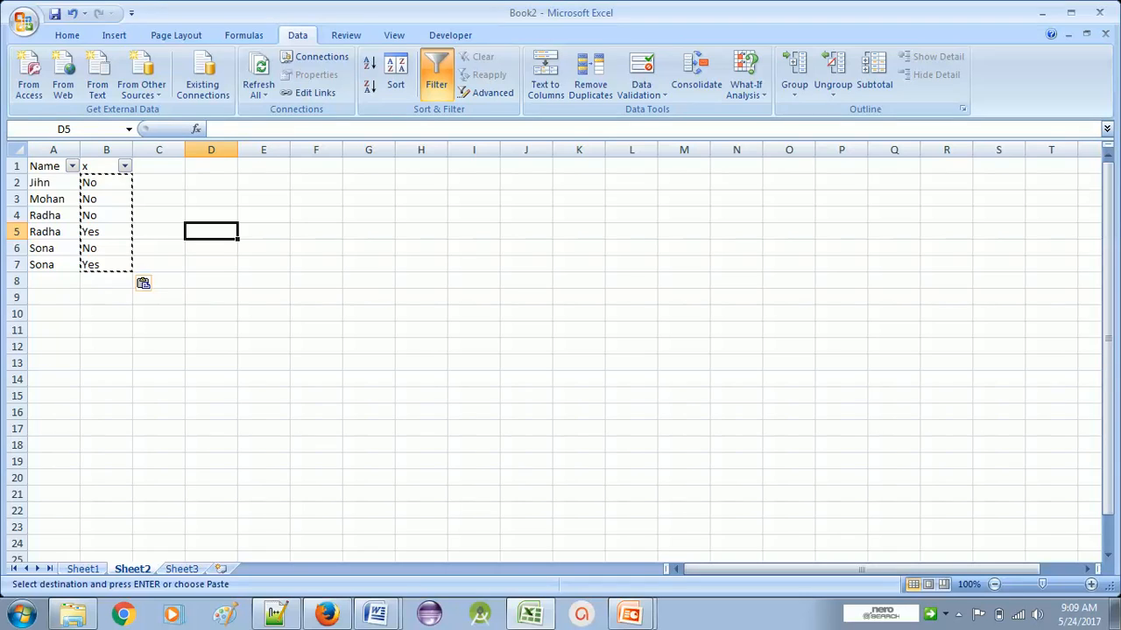
{"action": "key", "text": "Escape"}
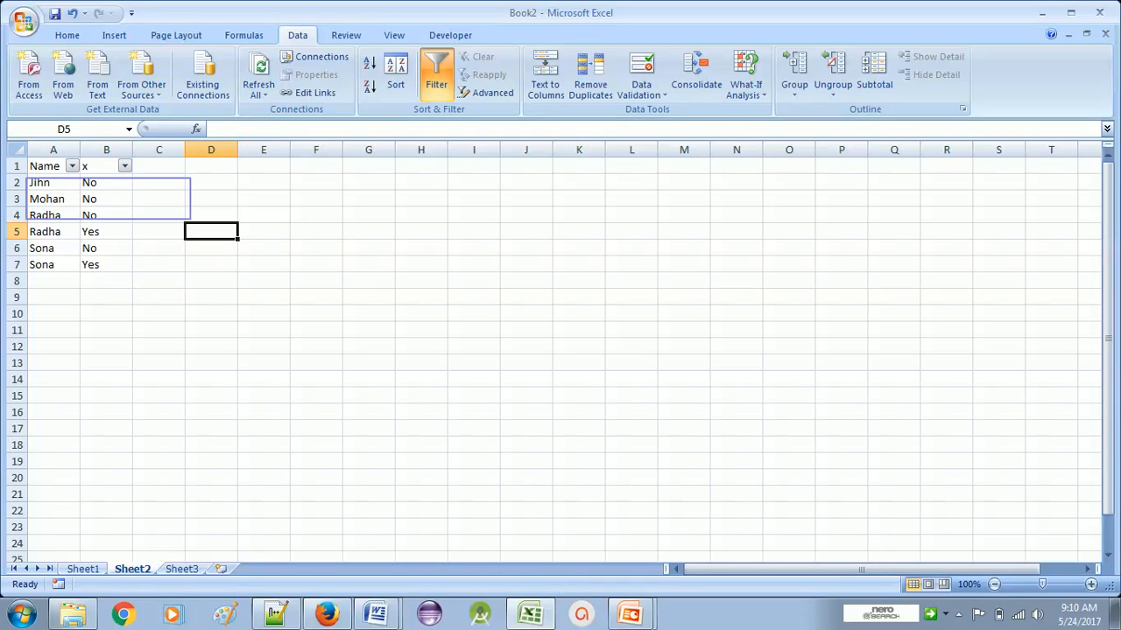
Examine the contents of cells B3 to B7 to check whether they hold formulas or plain values
{"action": "left_click", "coordinate": [106, 199]}
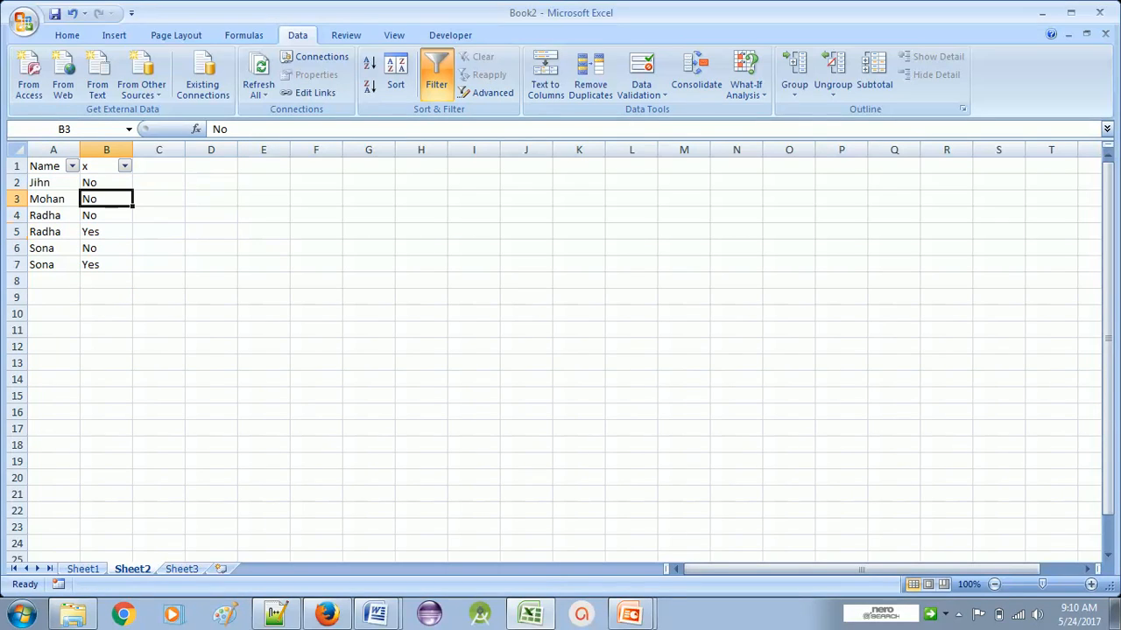
{"action": "left_click", "coordinate": [106, 215]}
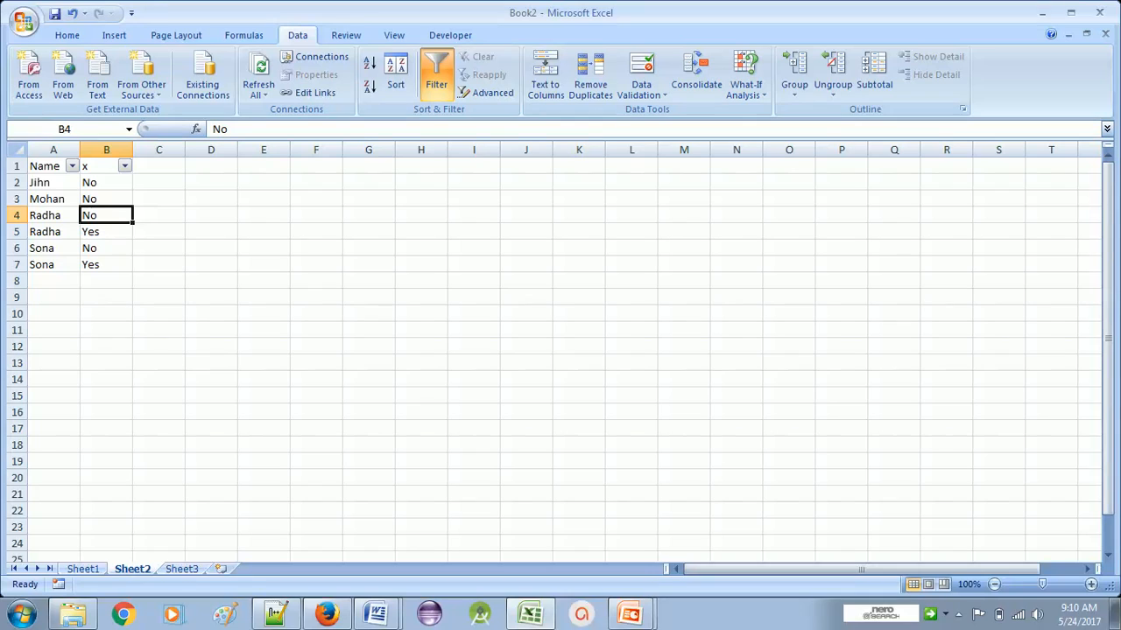
{"action": "left_click", "coordinate": [106, 232]}
{"action": "left_click", "coordinate": [106, 248]}
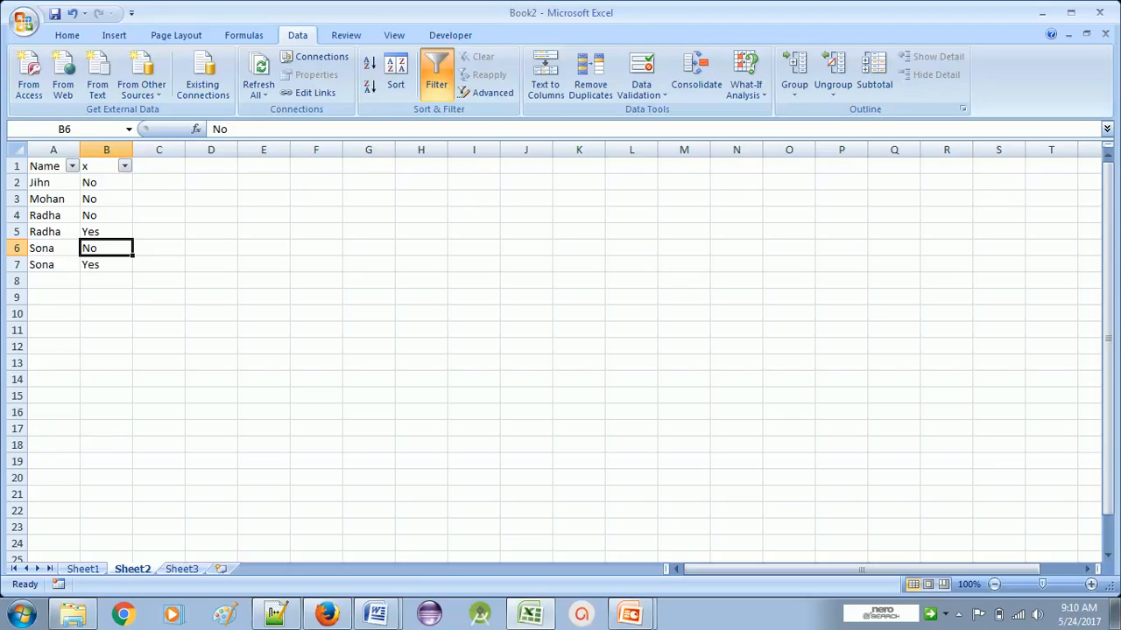
{"action": "left_click", "coordinate": [106, 264]}
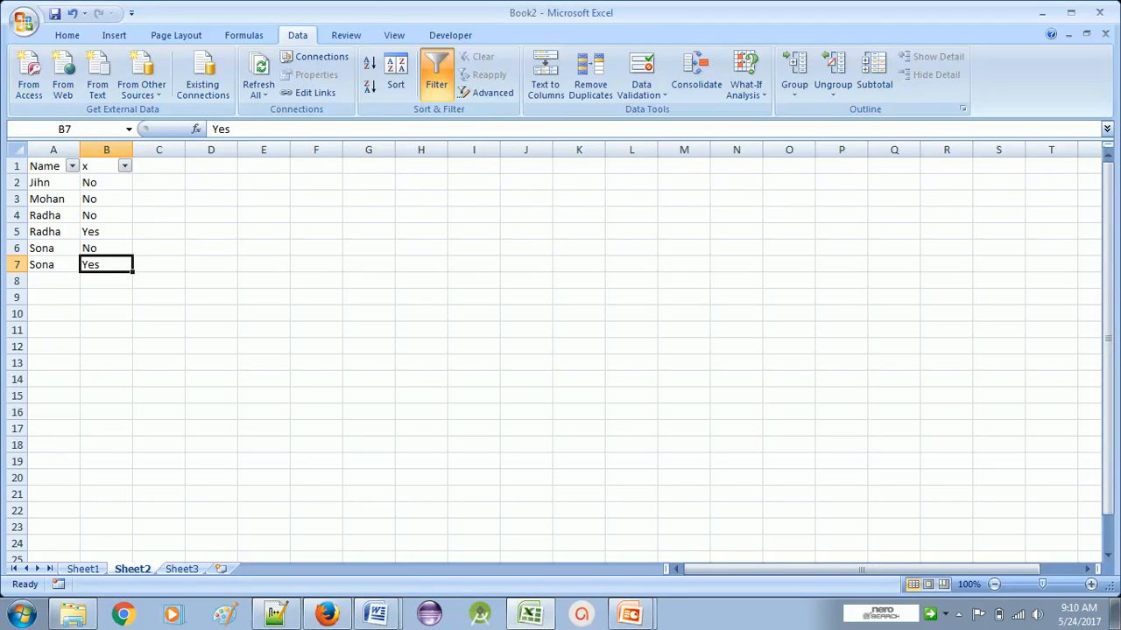
{"action": "left_click", "coordinate": [106, 249]}
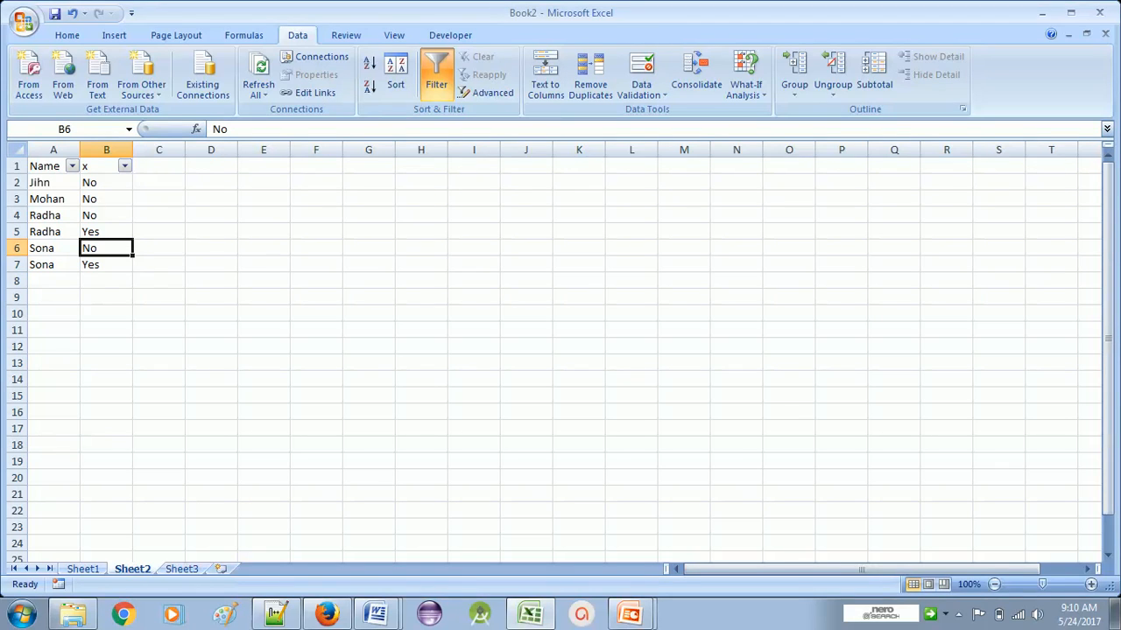
{"action": "left_click", "coordinate": [106, 232]}
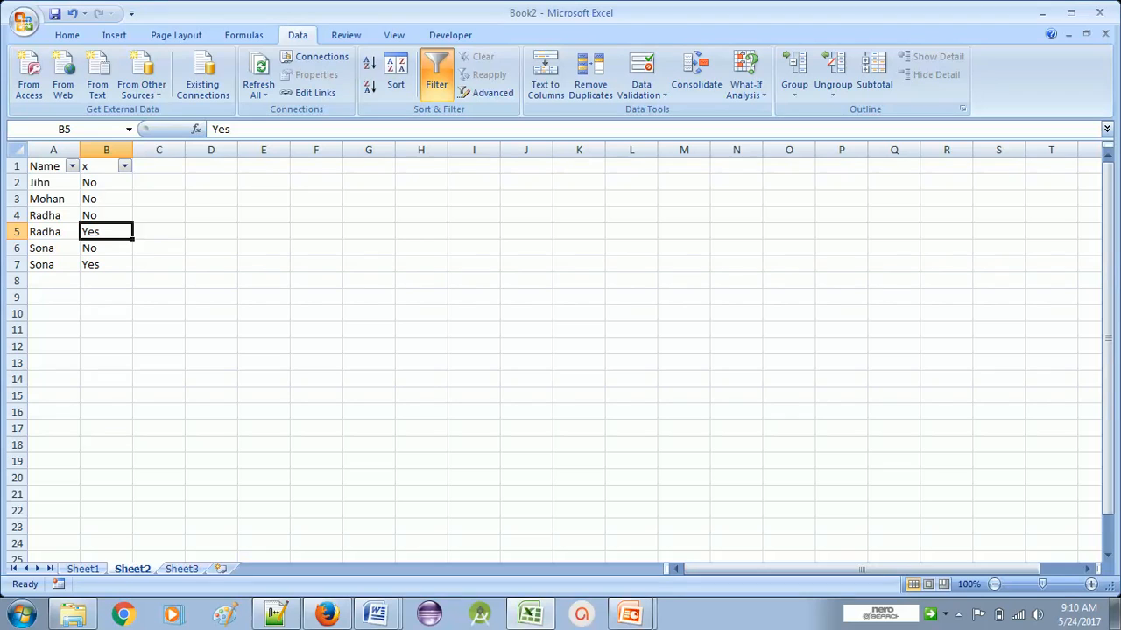
Filter the "x" column to show only the "Yes" rows
{"action": "left_click", "coordinate": [106, 215]}
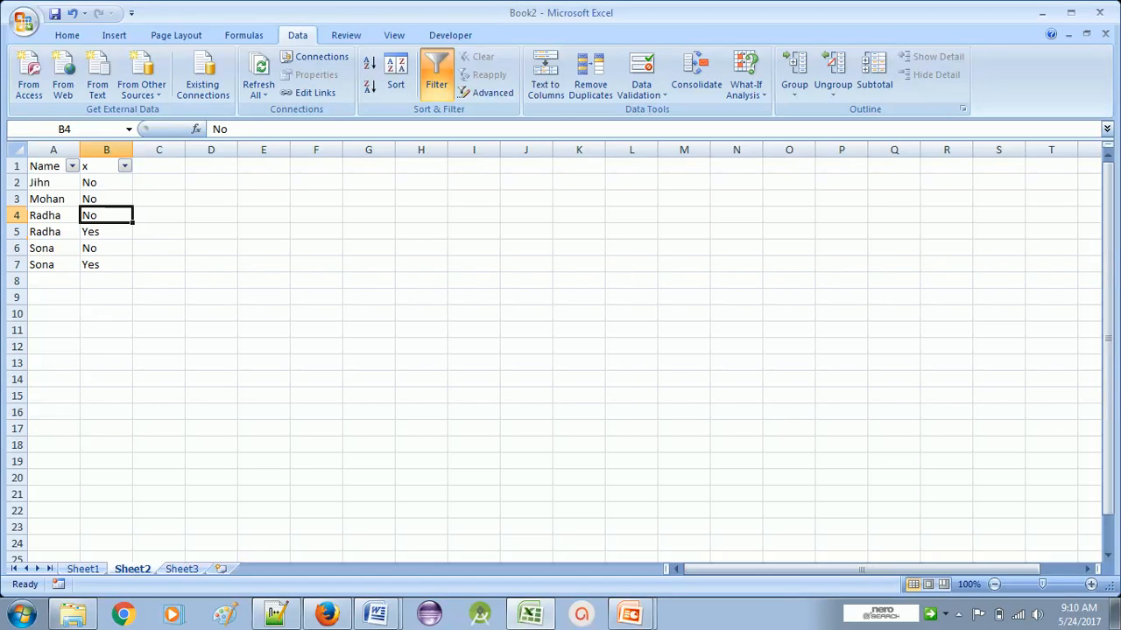
{"action": "left_click", "coordinate": [106, 199]}
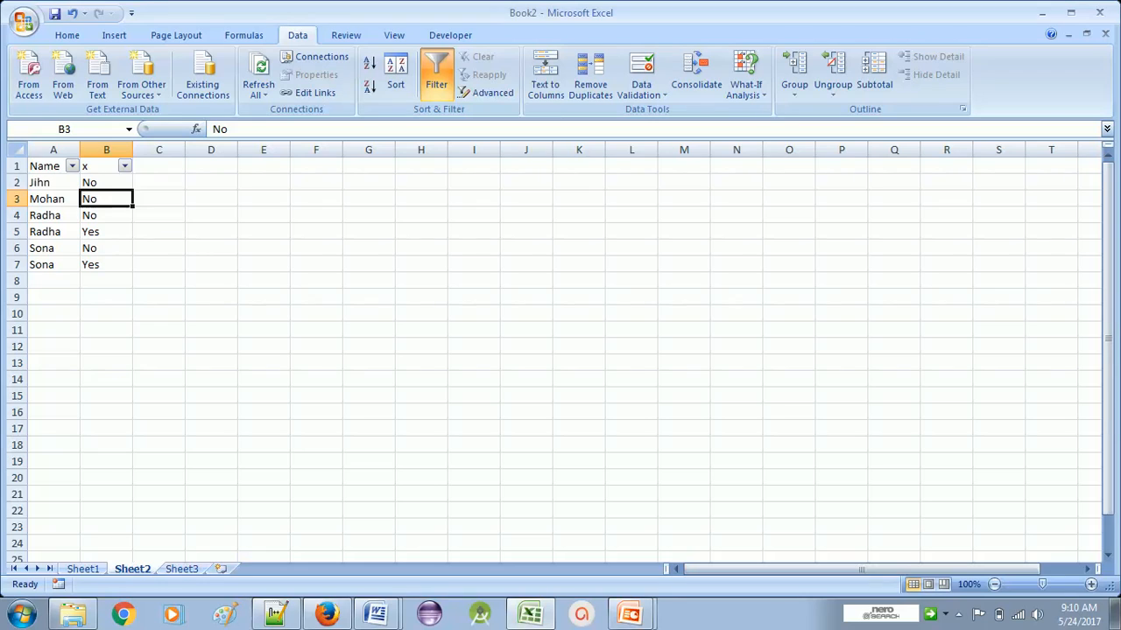
{"action": "left_click", "coordinate": [106, 182]}
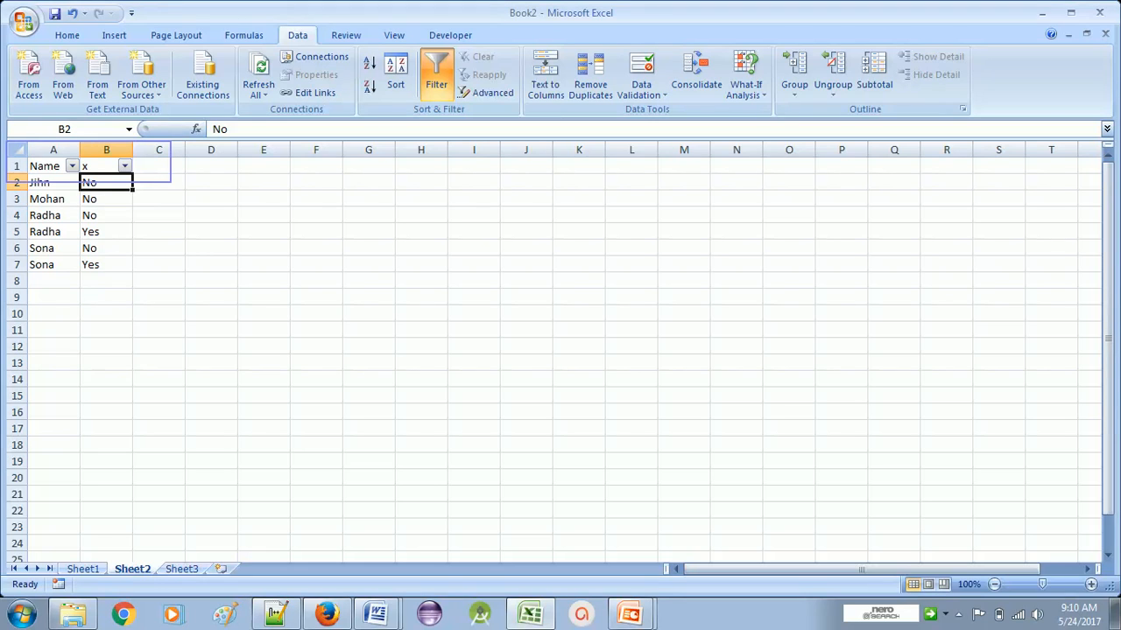
{"action": "left_click", "coordinate": [124, 165]}
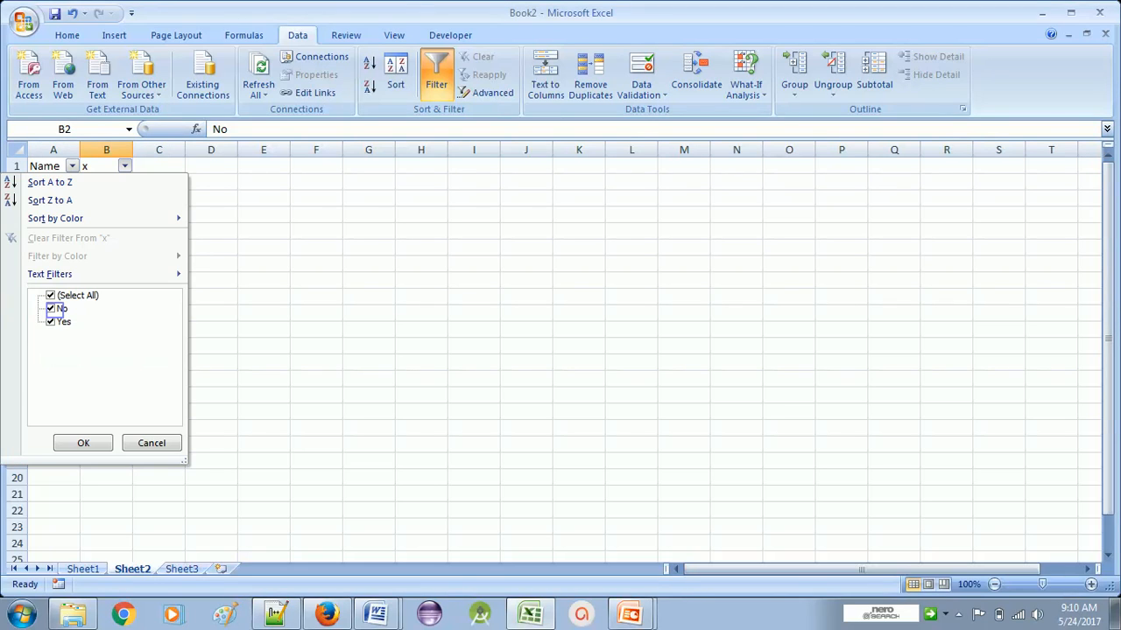
{"action": "left_click", "coordinate": [51, 308]}
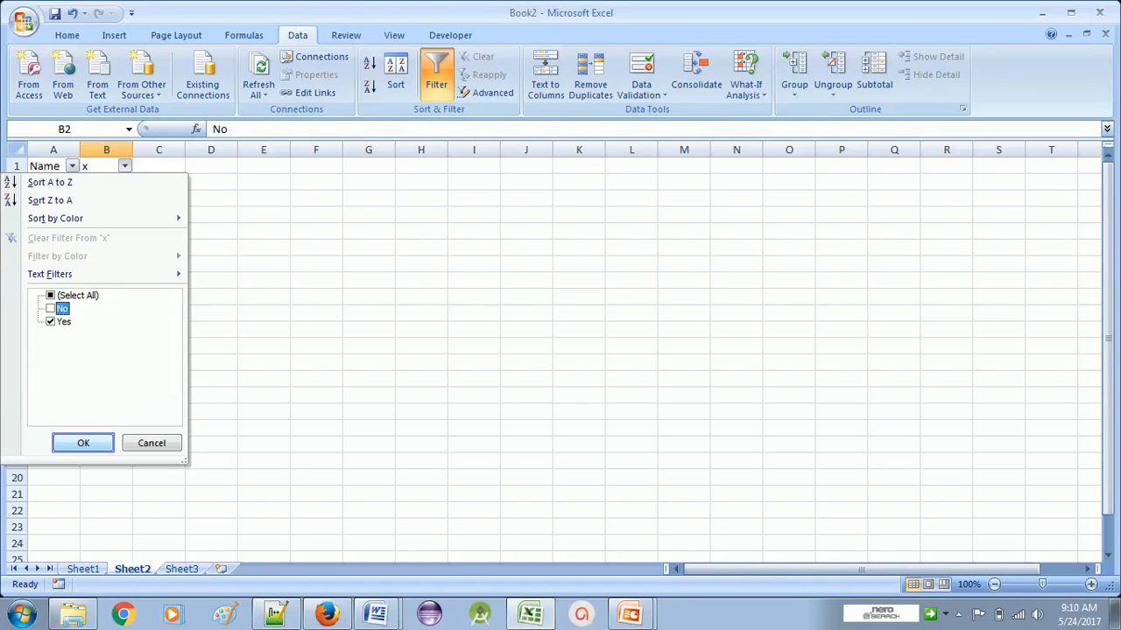
{"action": "key", "text": "Return"}
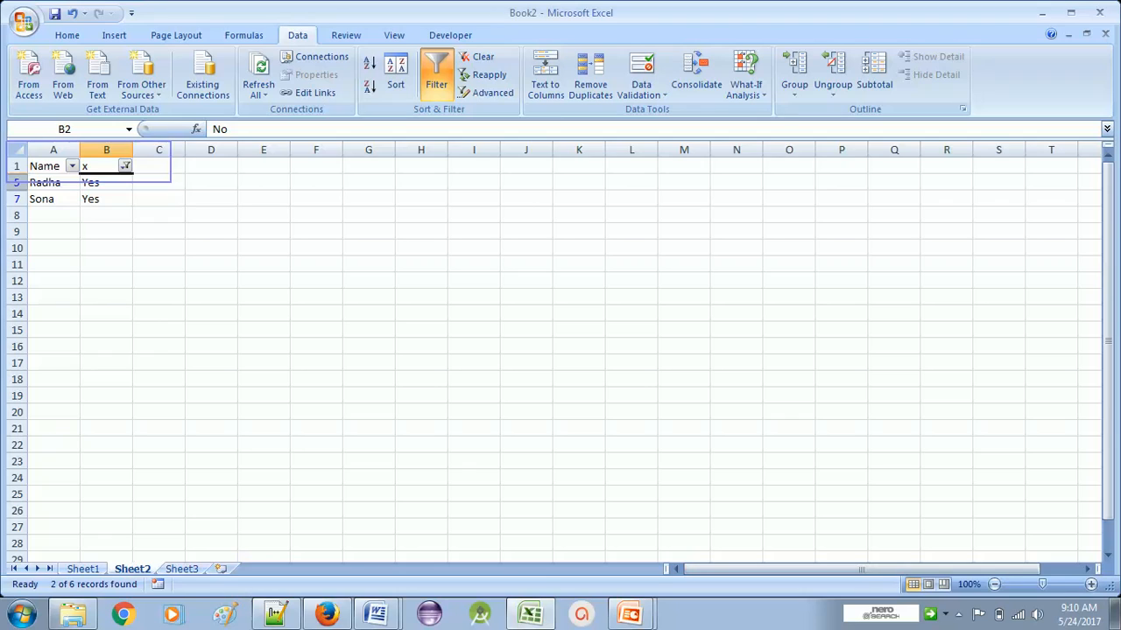
Cut the filtered "Yes" rows, rows 5 and 7, and paste them below the list starting at row 15
{"action": "left_click_drag", "start_coordinate": [16, 182], "coordinate": [16, 199]}
{"action": "key", "text": "ctrl+c"}
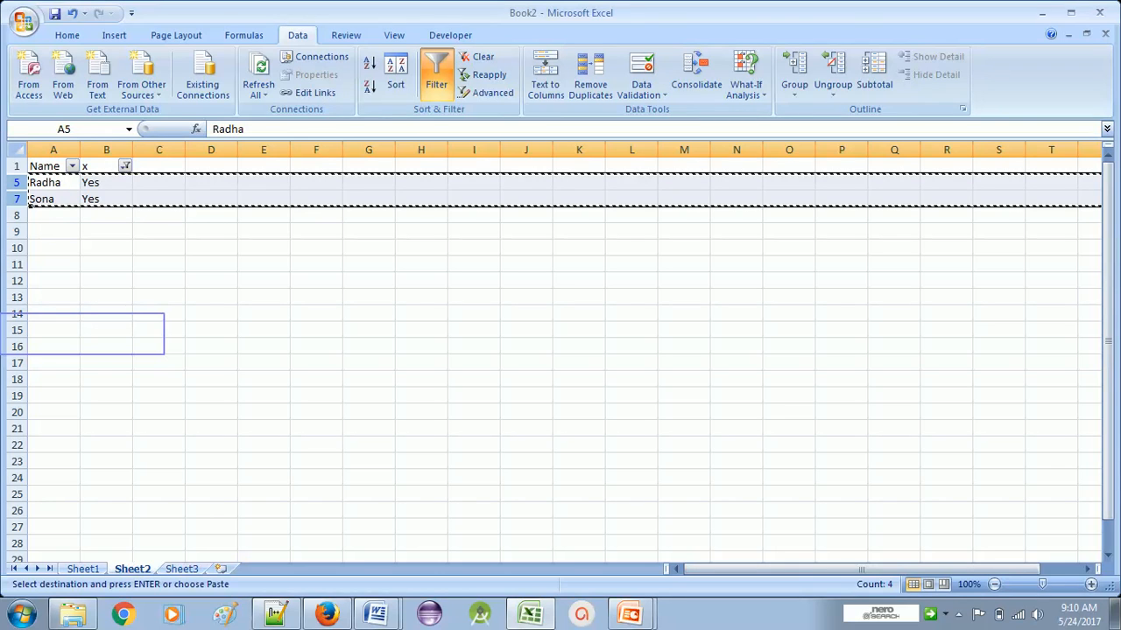
{"action": "left_click", "coordinate": [54, 330]}
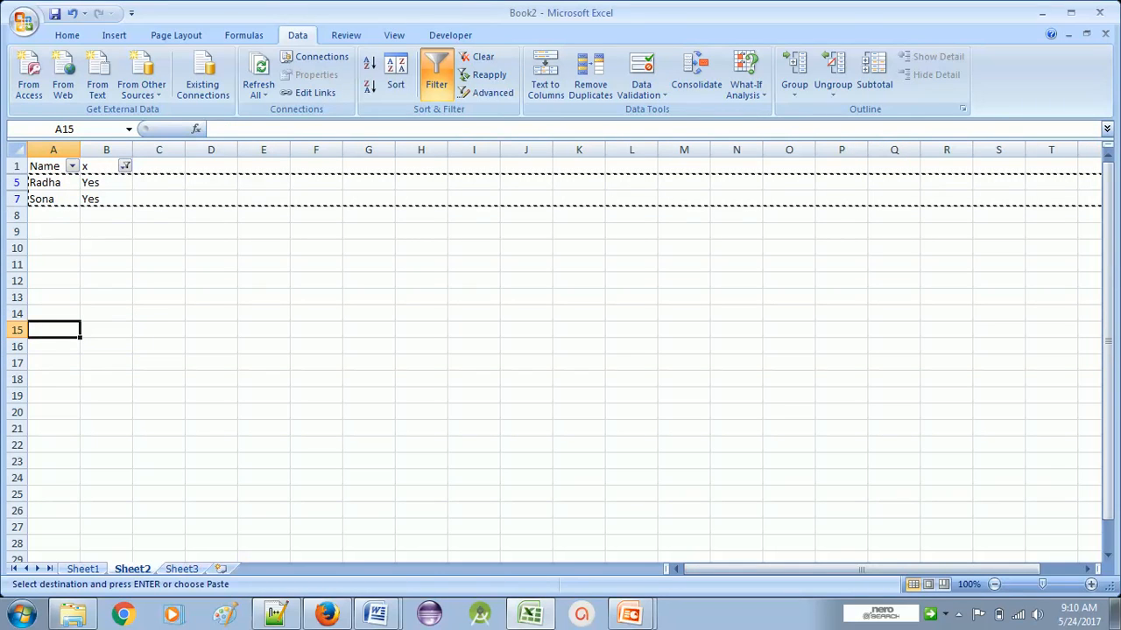
{"action": "key", "text": "Return"}
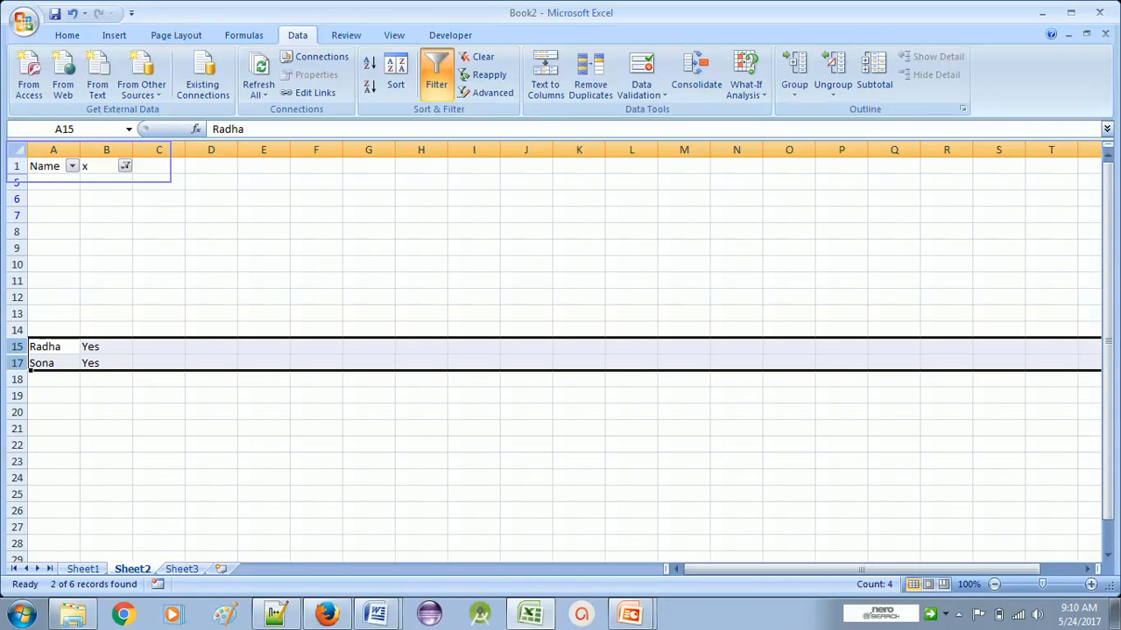
Change the "x" column filter to show only the "No" rows
{"action": "left_click", "coordinate": [125, 165]}
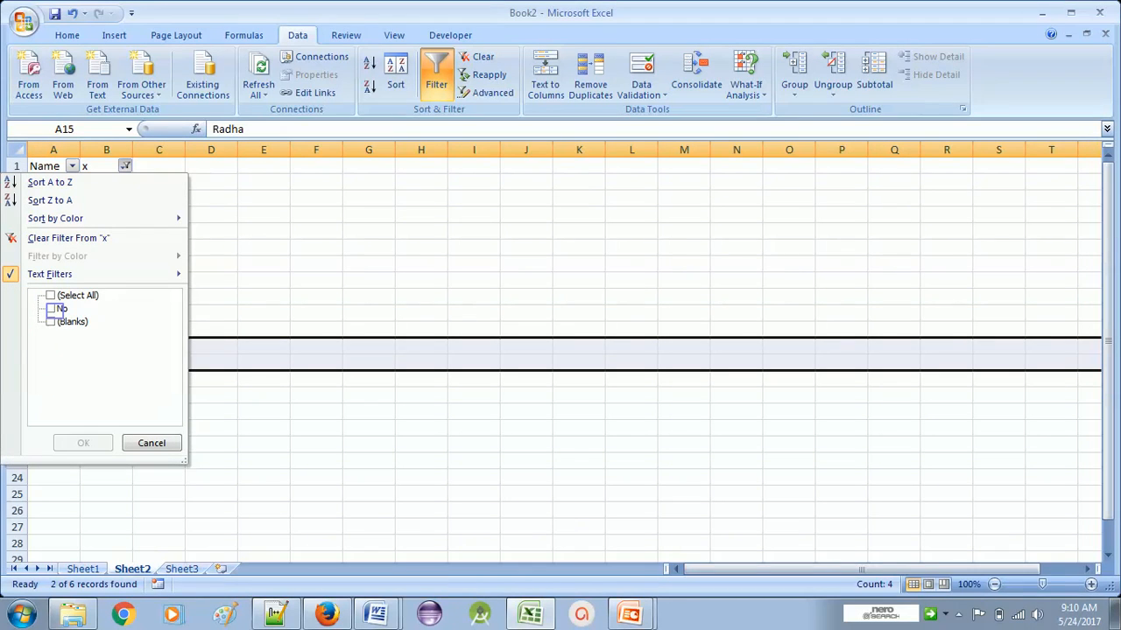
{"action": "left_click", "coordinate": [60, 309]}
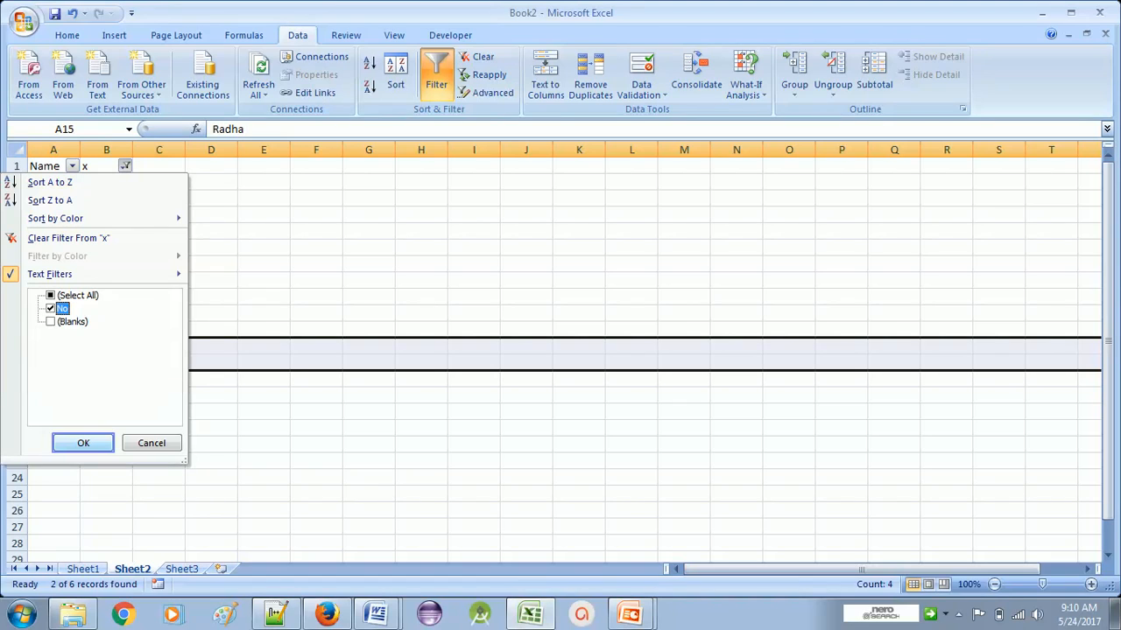
{"action": "key", "text": "Return"}
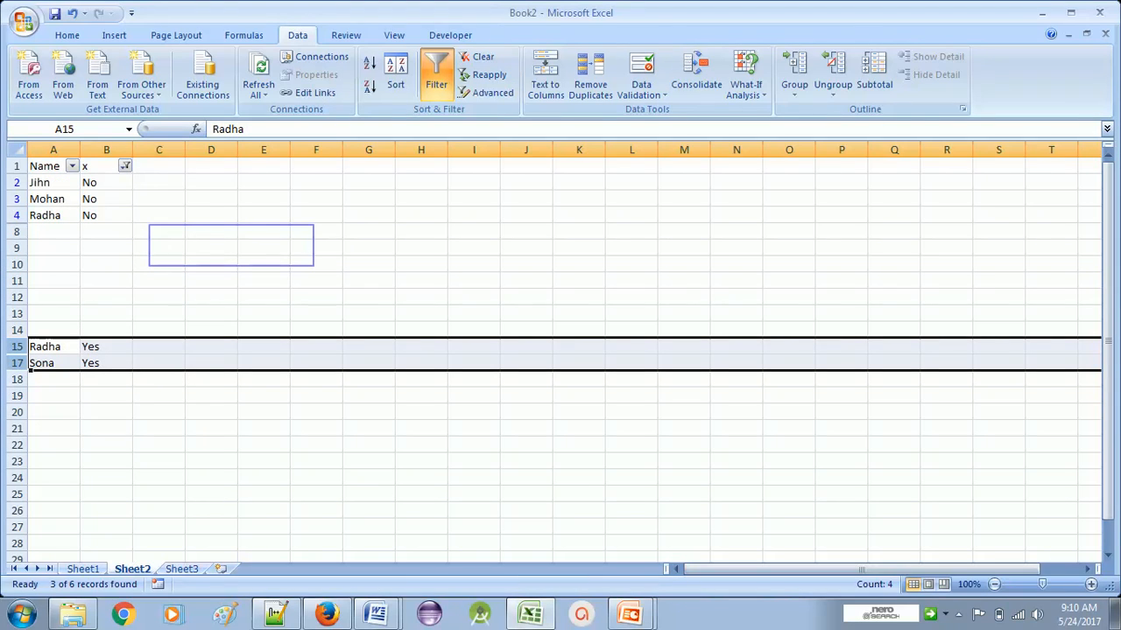
{"action": "left_click", "coordinate": [211, 248]}
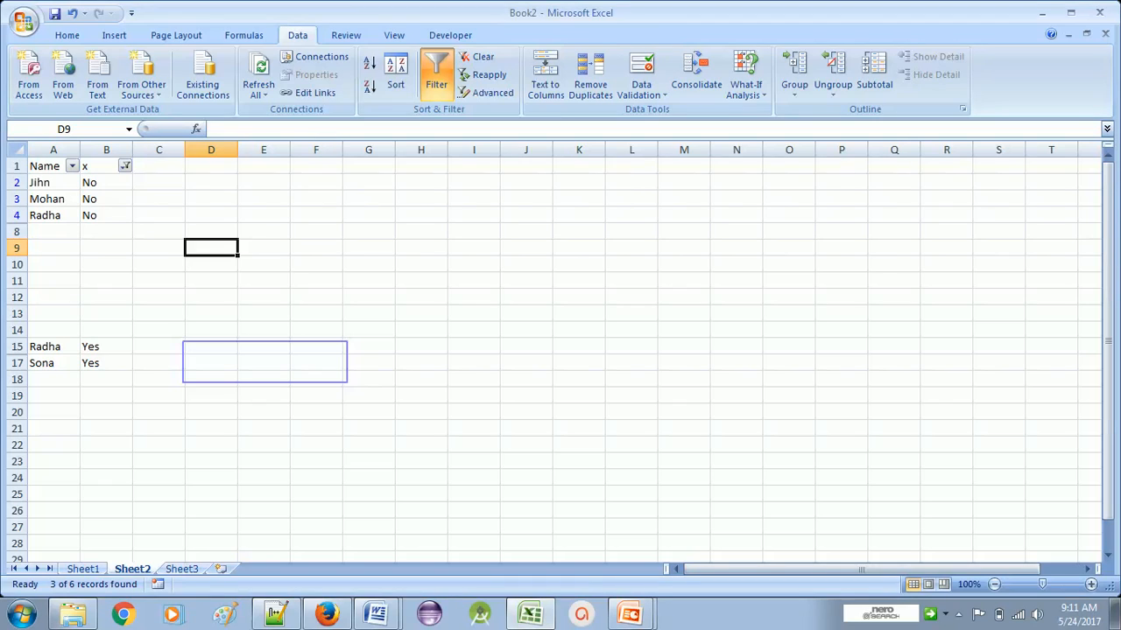
{"action": "left_click", "coordinate": [263, 362]}
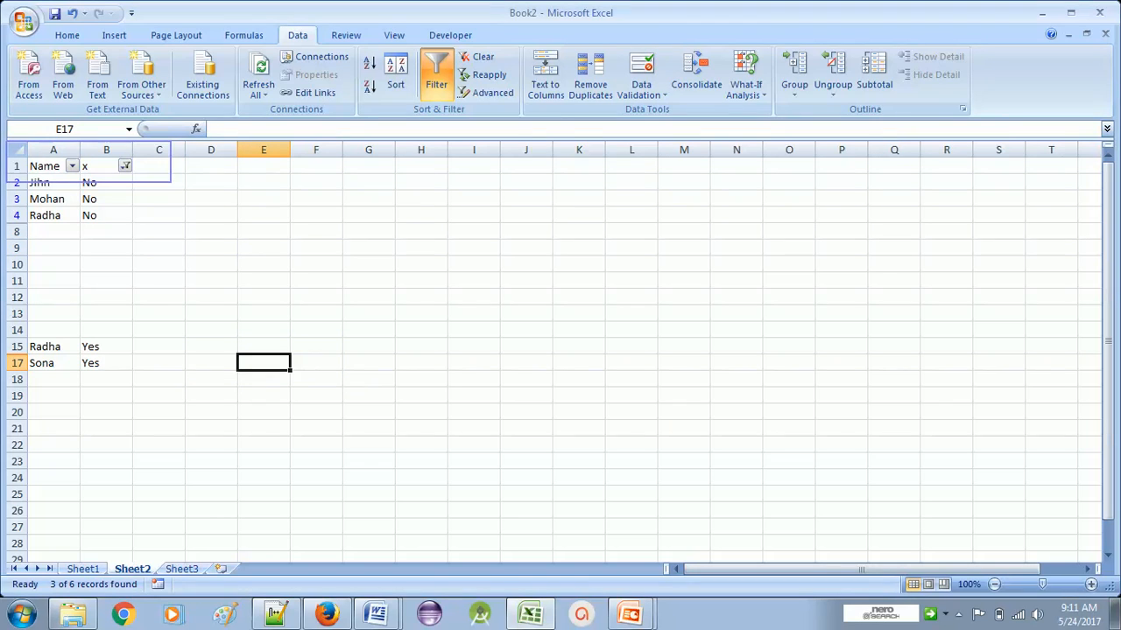
{"action": "left_click", "coordinate": [54, 165]}
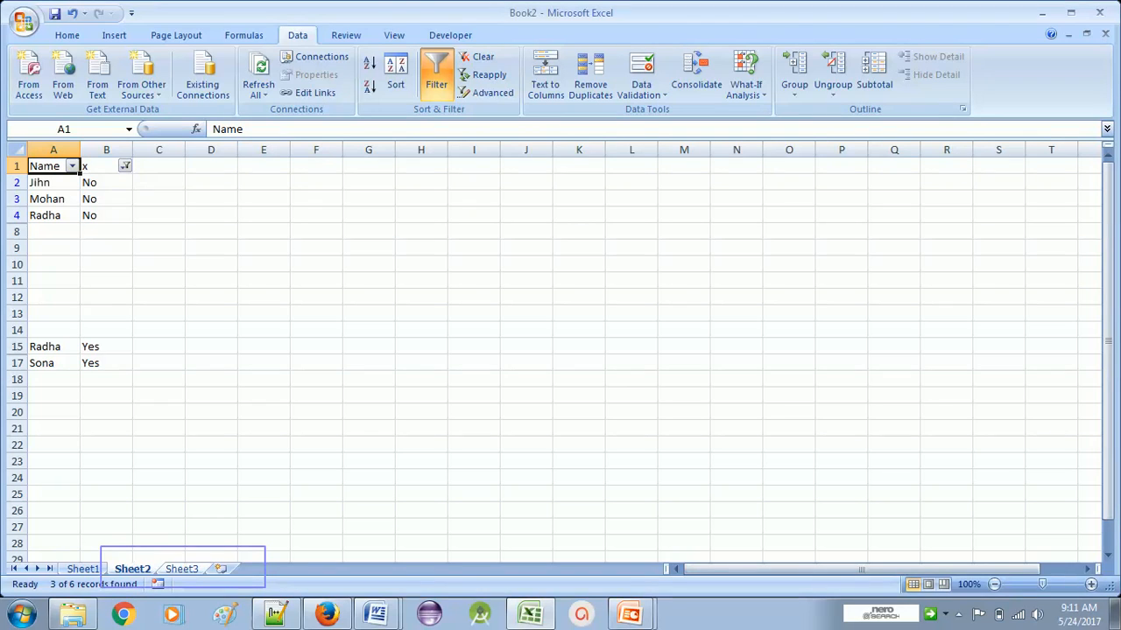
Enter the header "Name" in cell A1 of Sheet3
{"action": "key", "text": "ctrl+Page_Down"}
{"action": "type", "text": "N"}
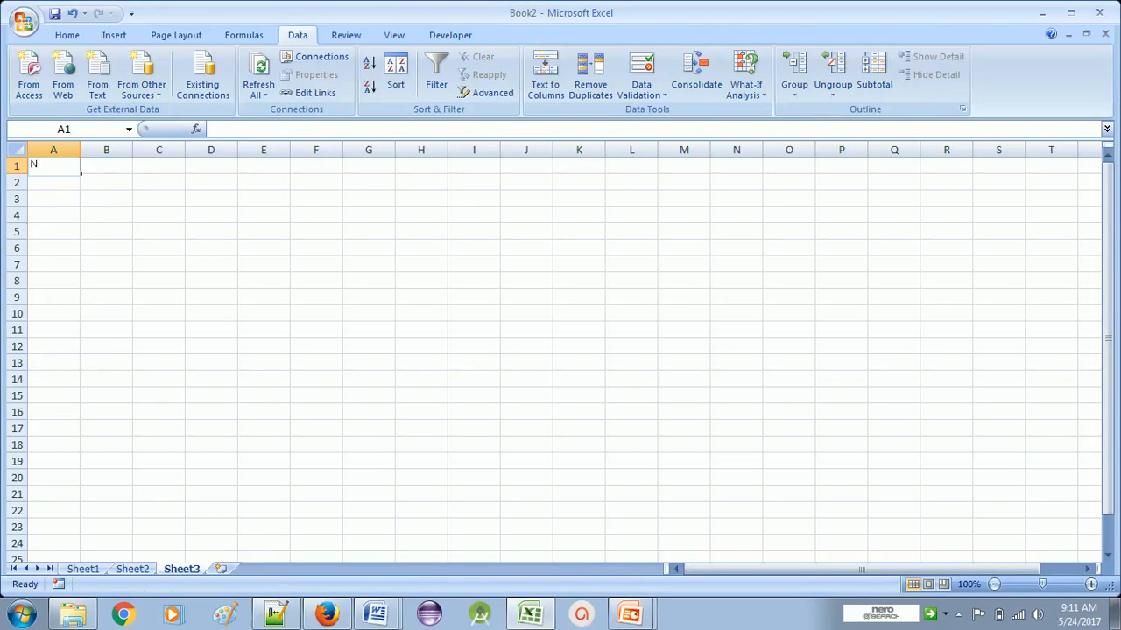
{"action": "type", "text": "ame"}
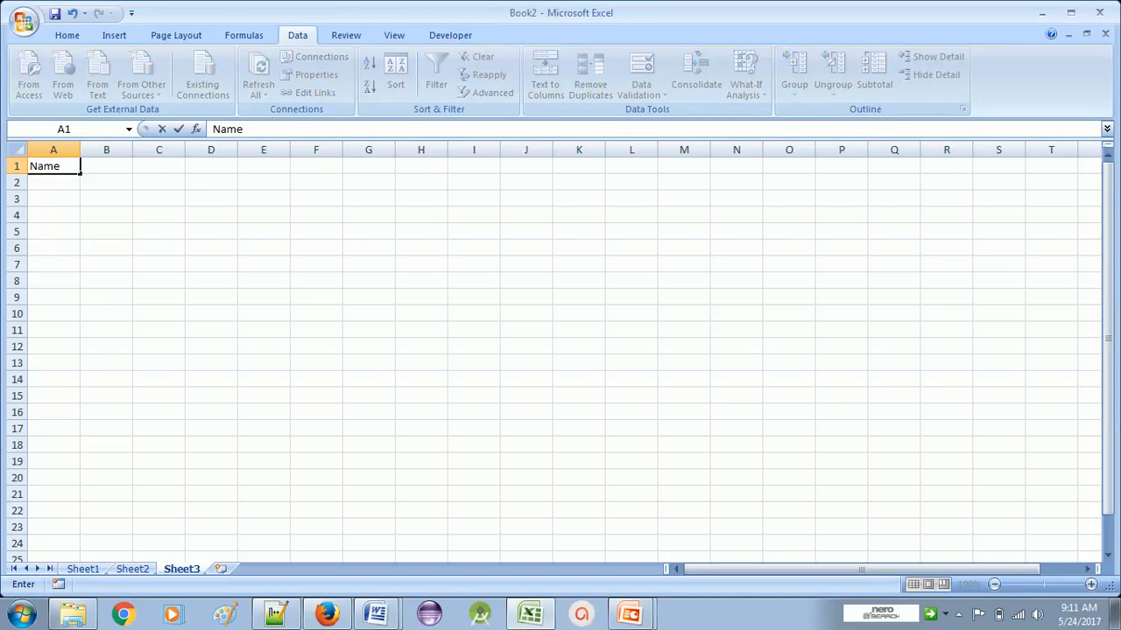
{"action": "key", "text": "BackSpace"}
{"action": "key", "text": "BackSpace"}
{"action": "key", "text": "BackSpace"}
{"action": "key", "text": "BackSpace"}
{"action": "type", "text": "am"}
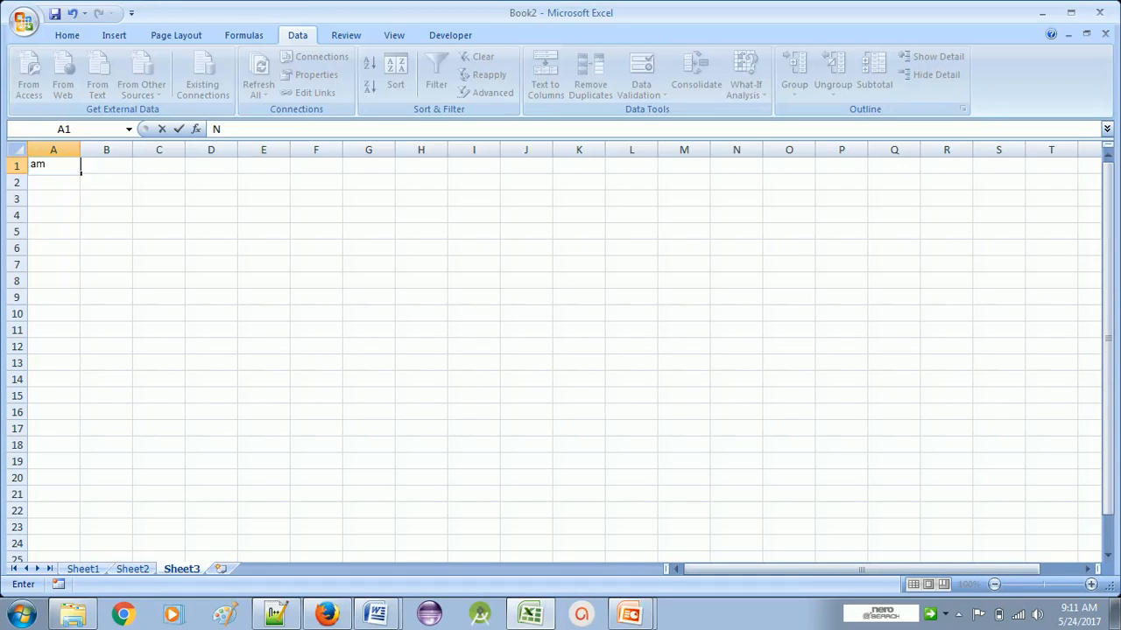
{"action": "type", "text": "e"}
{"action": "key", "text": "Return"}
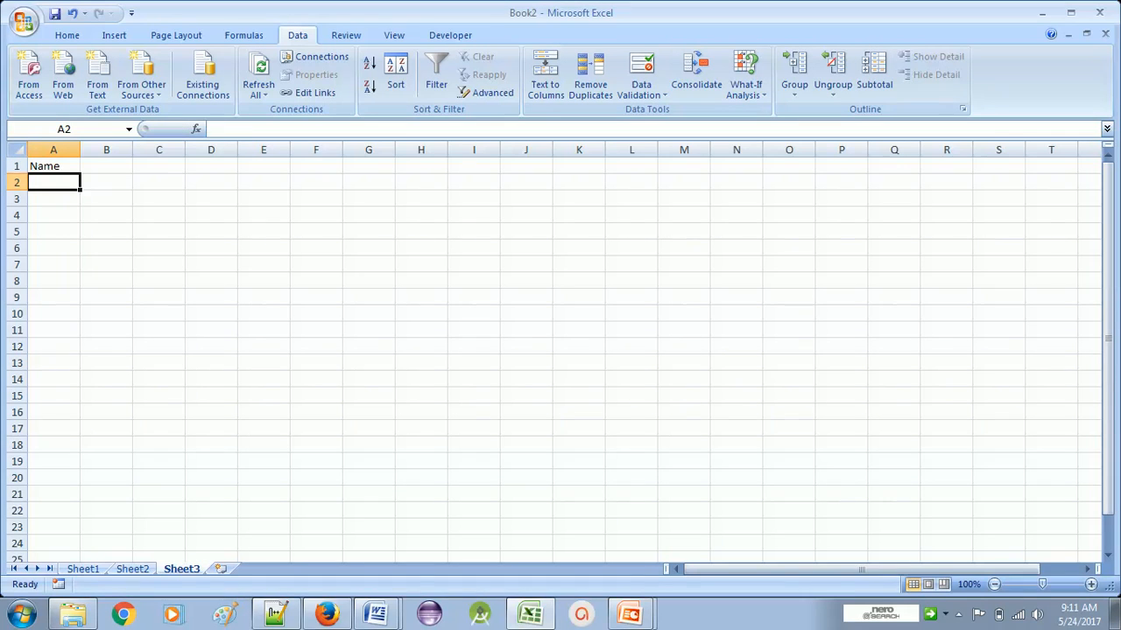
Add the header "Money" in cell B1 of Sheet3
{"action": "left_click", "coordinate": [53, 165]}
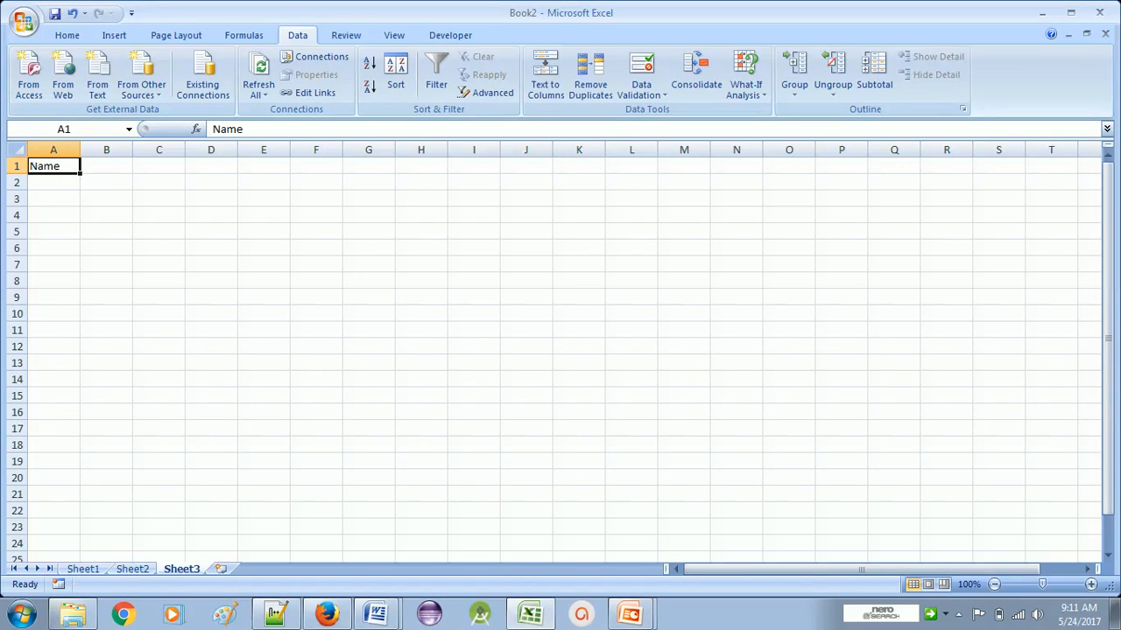
{"action": "left_click", "coordinate": [106, 165]}
{"action": "type", "text": "Money"}
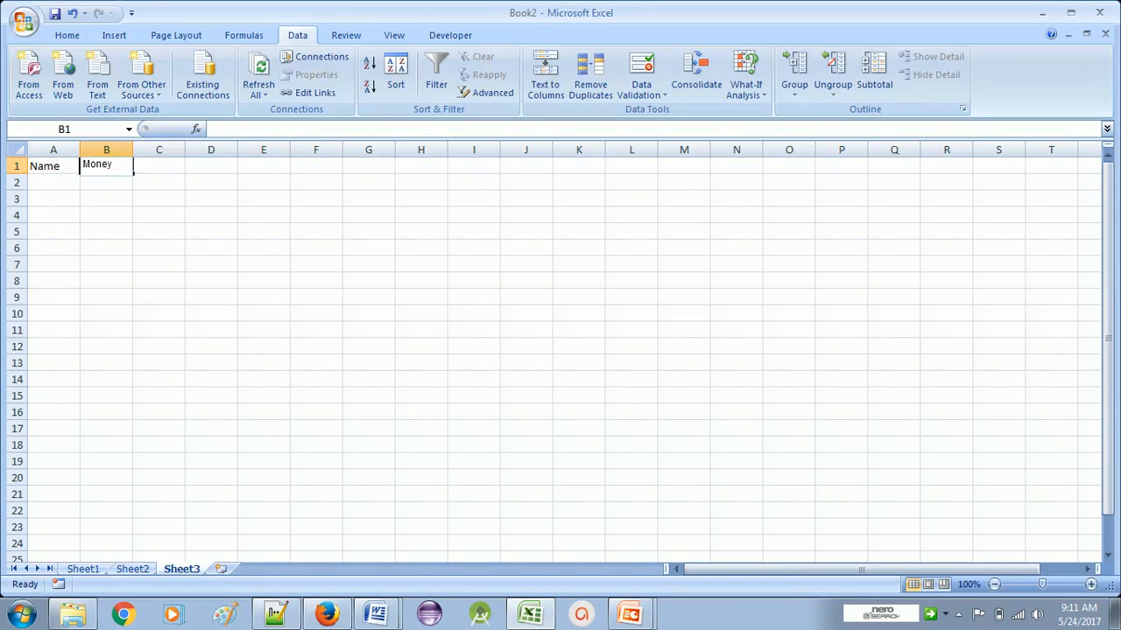
{"action": "key", "text": "Return"}
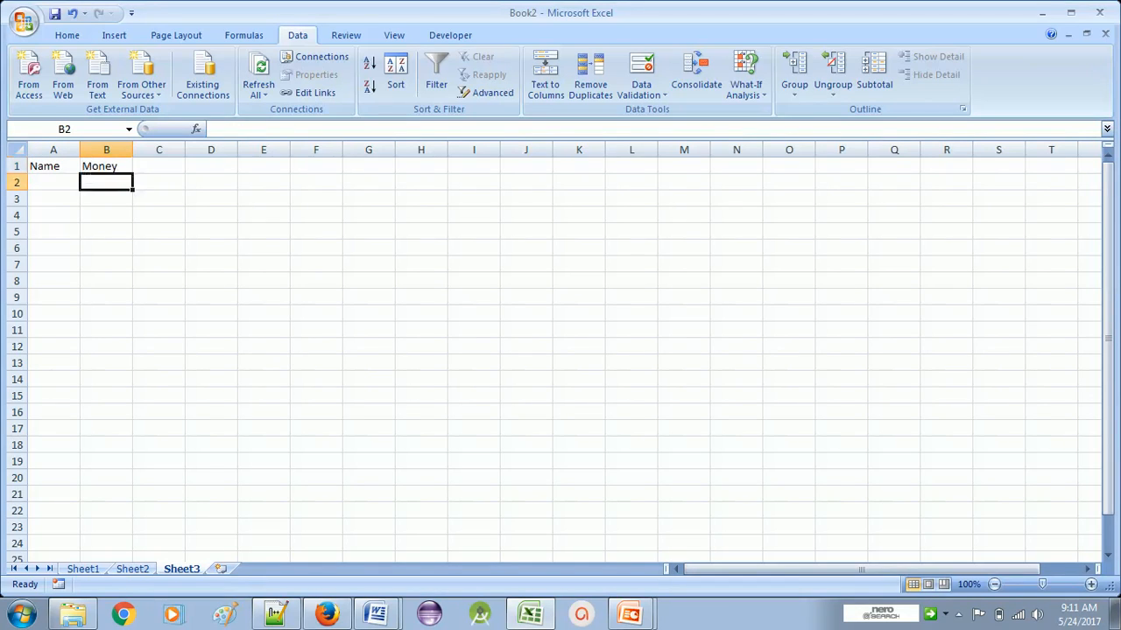
Fill cells A2 to A7 under Name with six first names, using one three times, another twice and a third once
{"action": "left_click", "coordinate": [53, 182]}
{"action": "type", "text": "Radha"}
{"action": "key", "text": "Return"}
{"action": "type", "text": "Sona"}
{"action": "key", "text": "Return"}
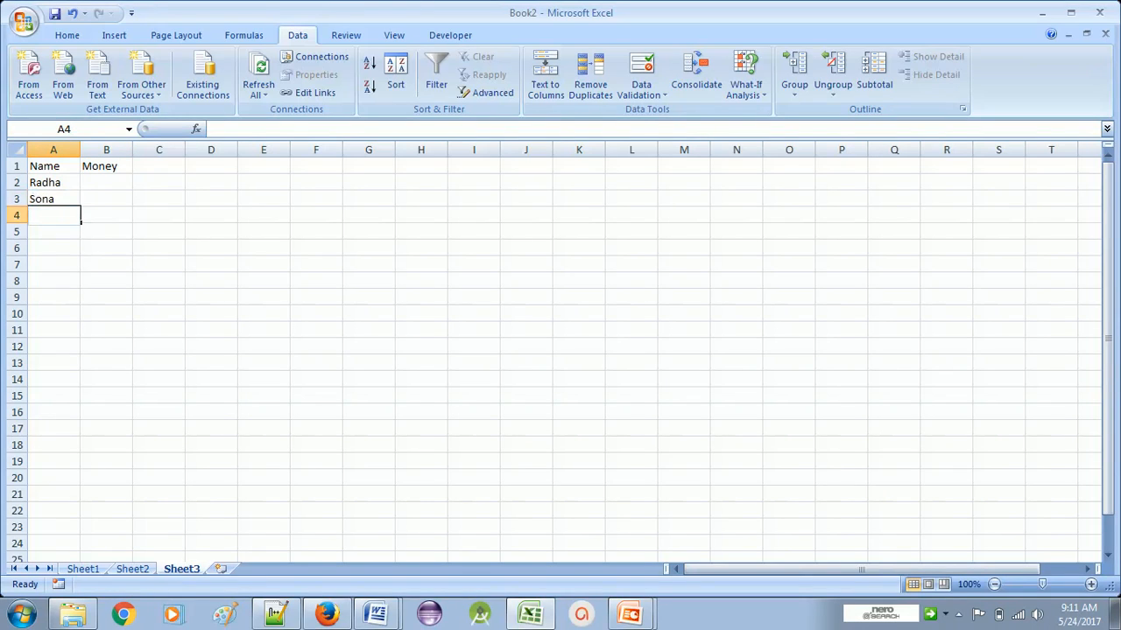
{"action": "type", "text": "John"}
{"action": "key", "text": "Return"}
{"action": "type", "text": "Radha"}
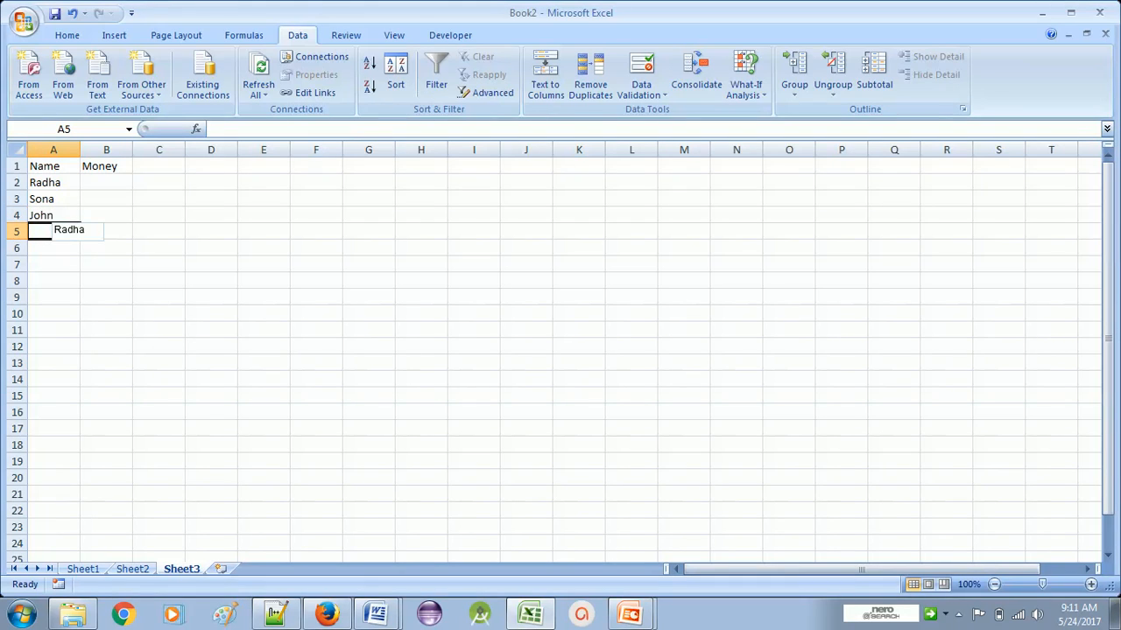
{"action": "key", "text": "Return"}
{"action": "type", "text": "Radh"}
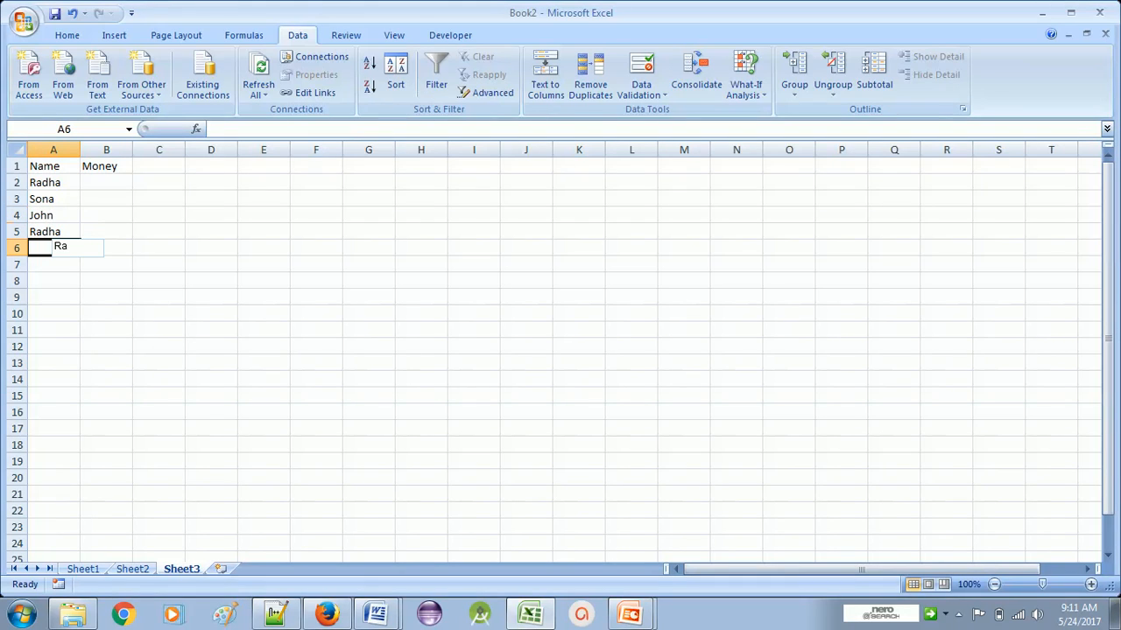
{"action": "type", "text": "a"}
{"action": "key", "text": "Return"}
{"action": "type", "text": "S"}
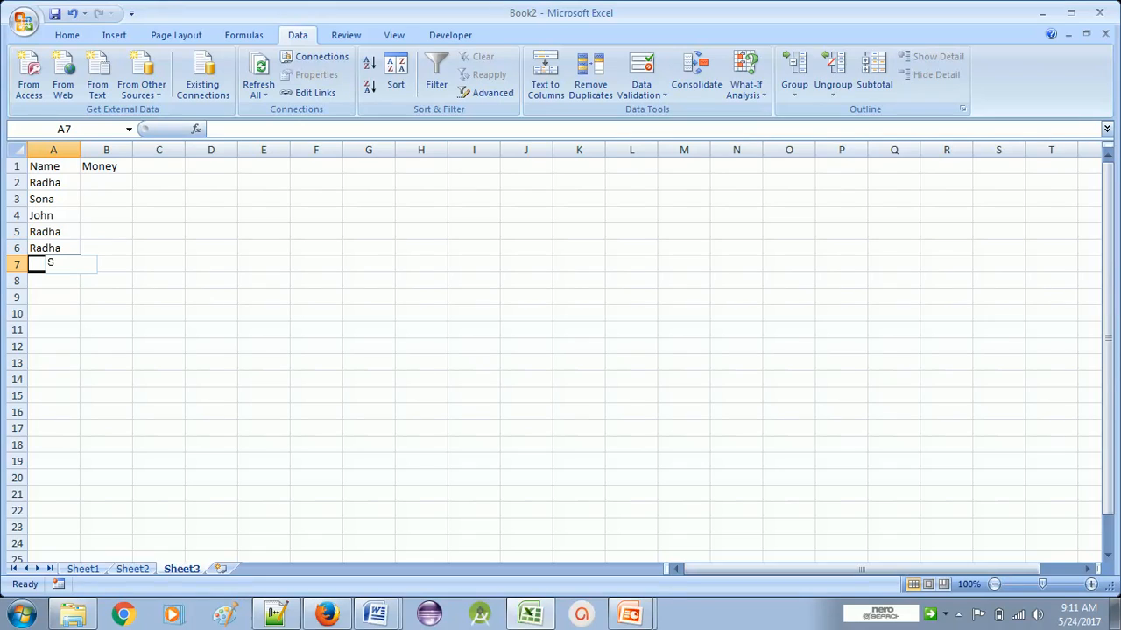
{"action": "key", "text": "Return"}
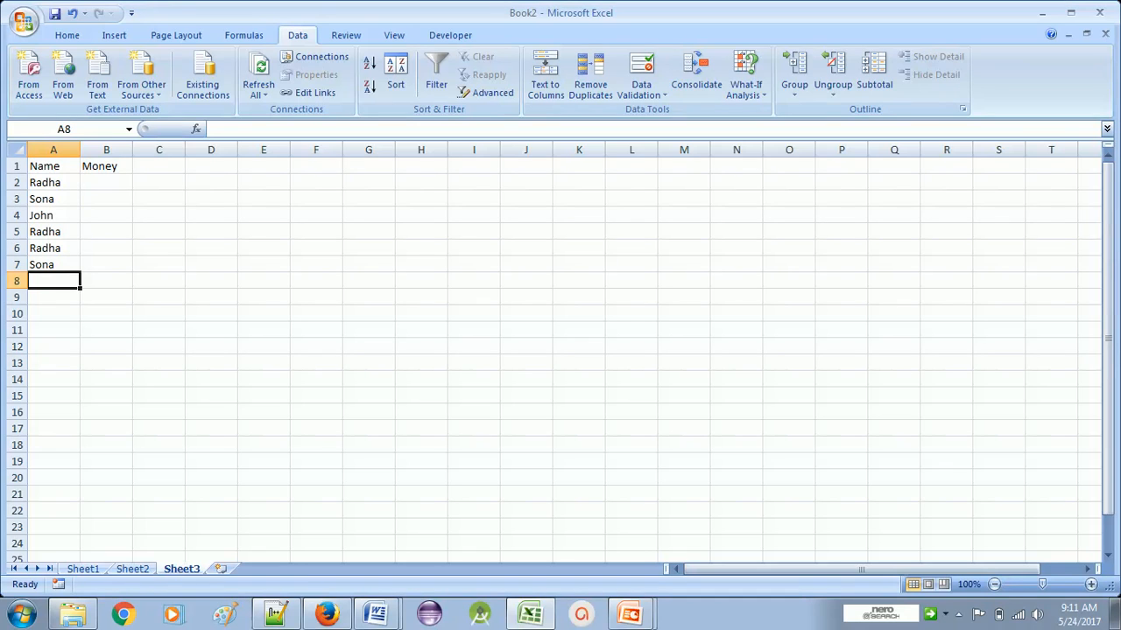
Enter the amounts 100, 50 and 20 under Money in cells B2 to B4
{"action": "left_click", "coordinate": [54, 265]}
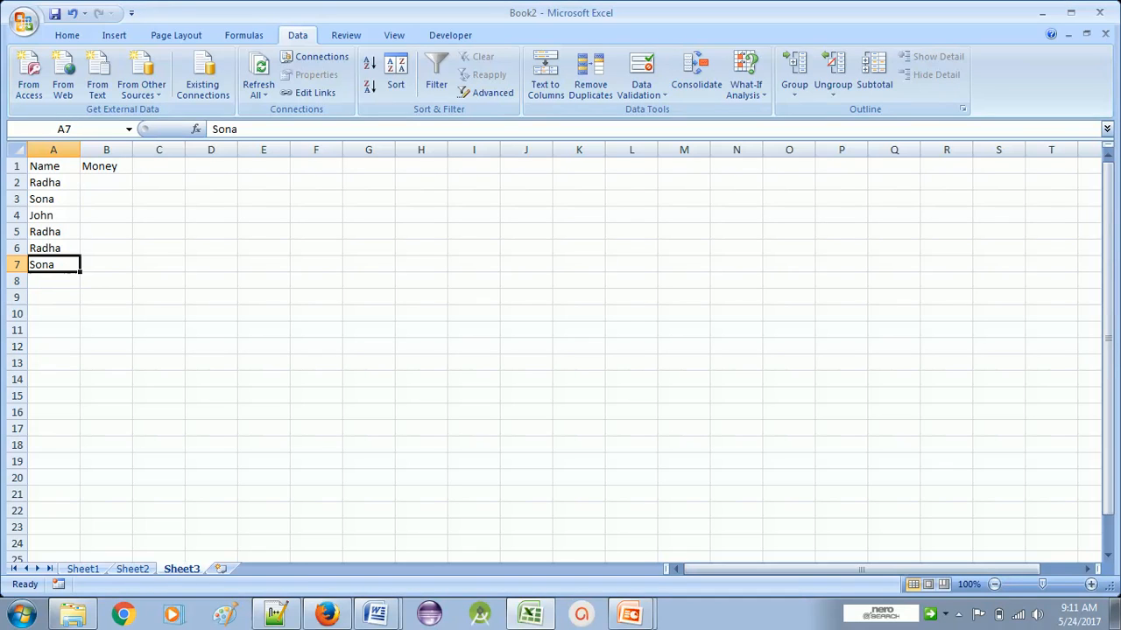
{"action": "left_click", "coordinate": [53, 248]}
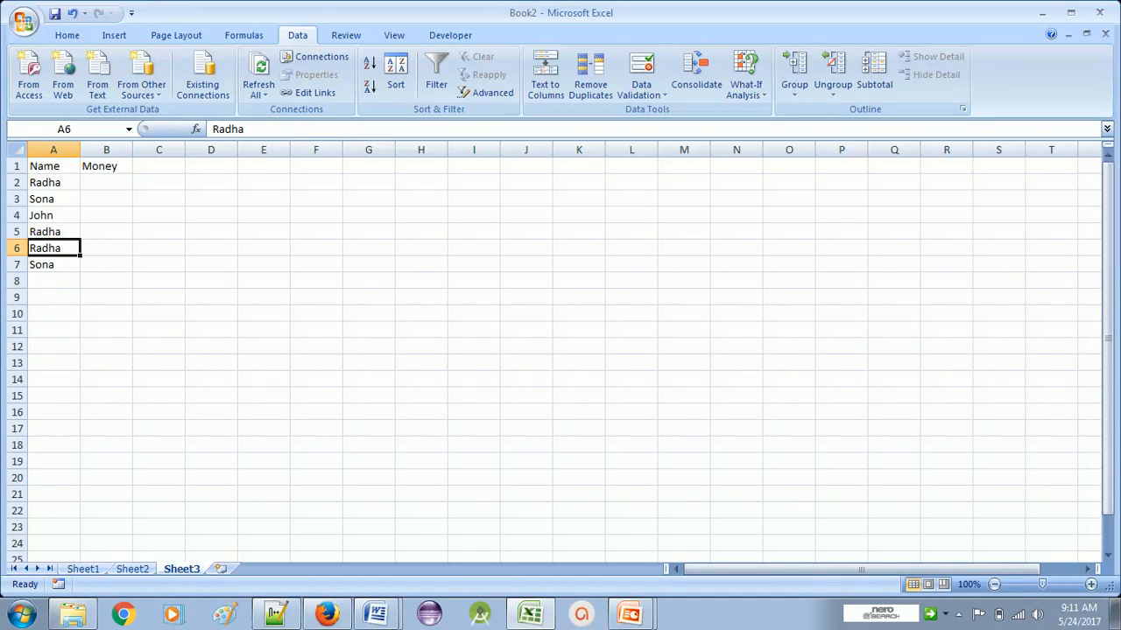
{"action": "left_click", "coordinate": [54, 231]}
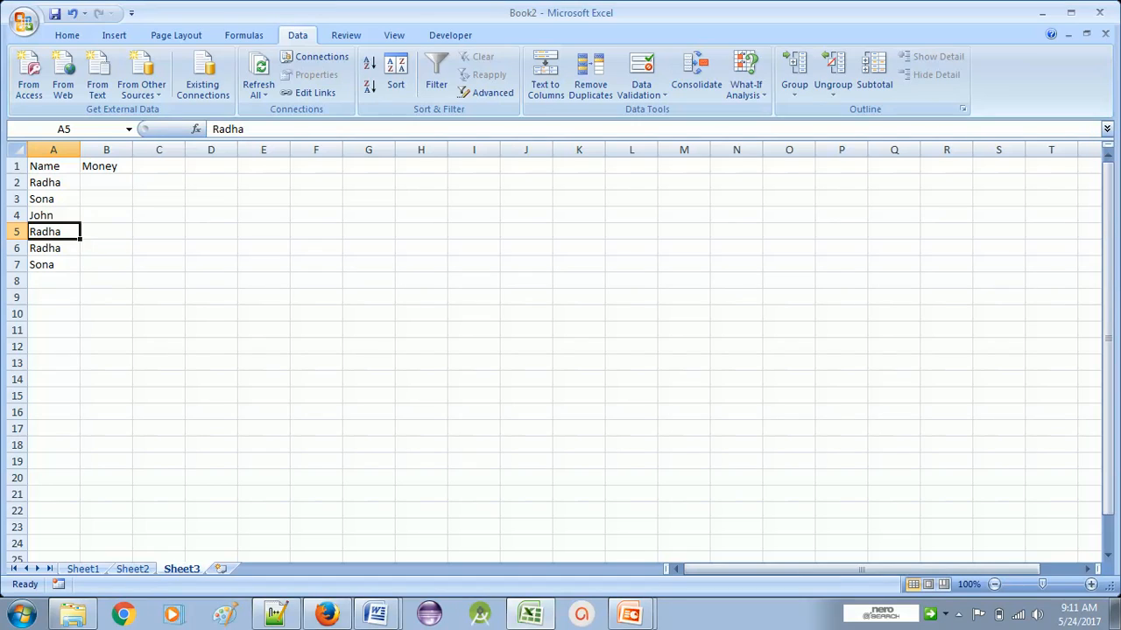
{"action": "left_click", "coordinate": [53, 214]}
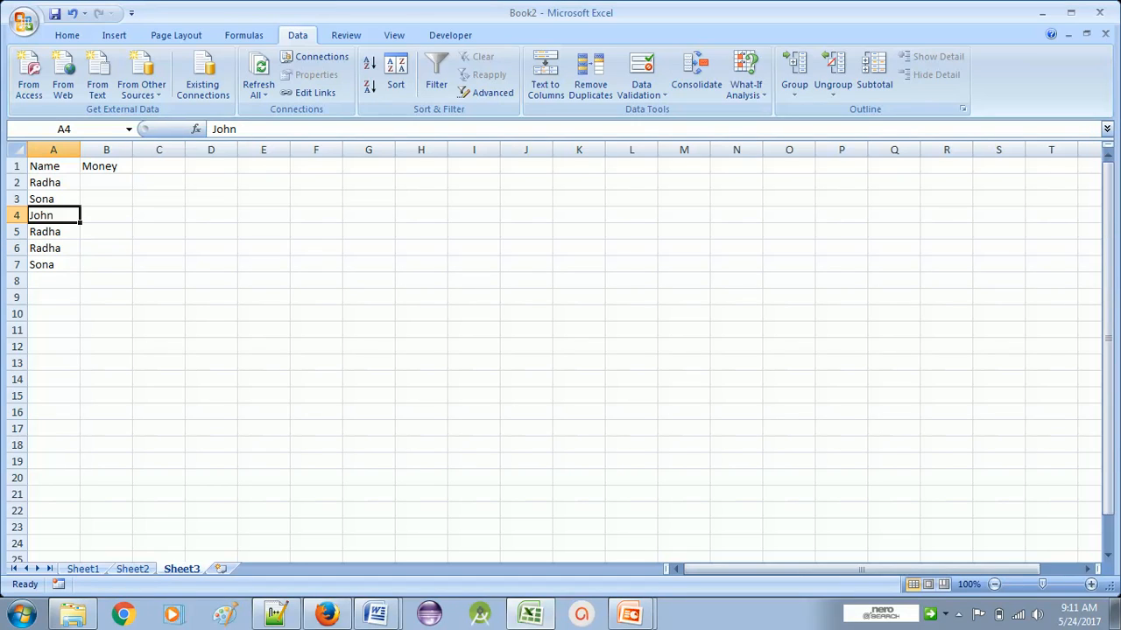
{"action": "left_click", "coordinate": [53, 198]}
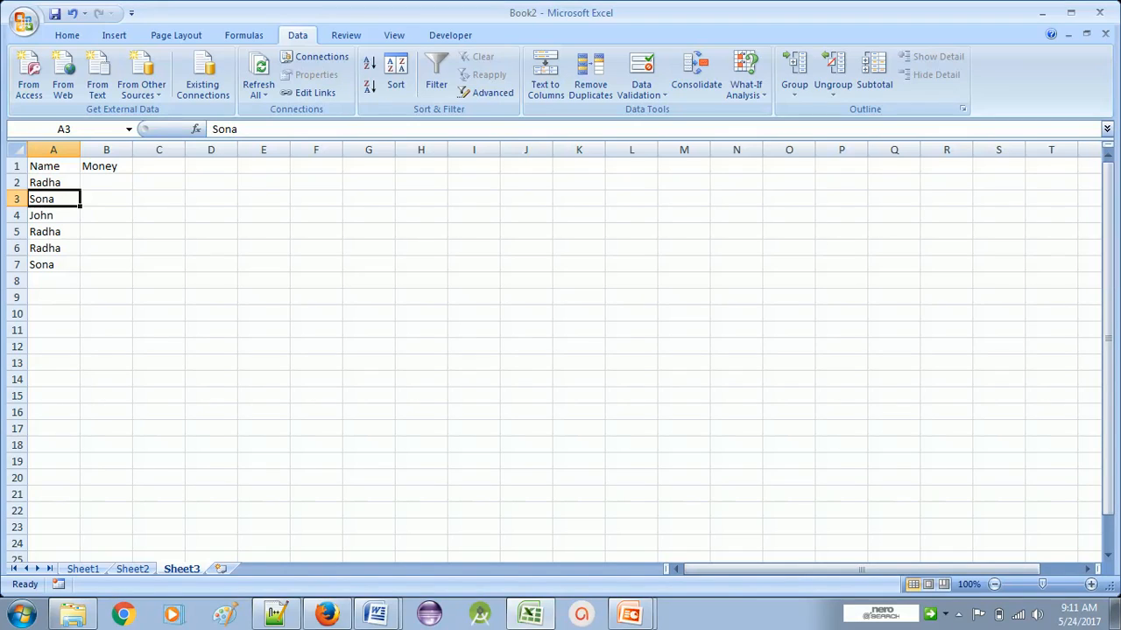
{"action": "left_click", "coordinate": [54, 182]}
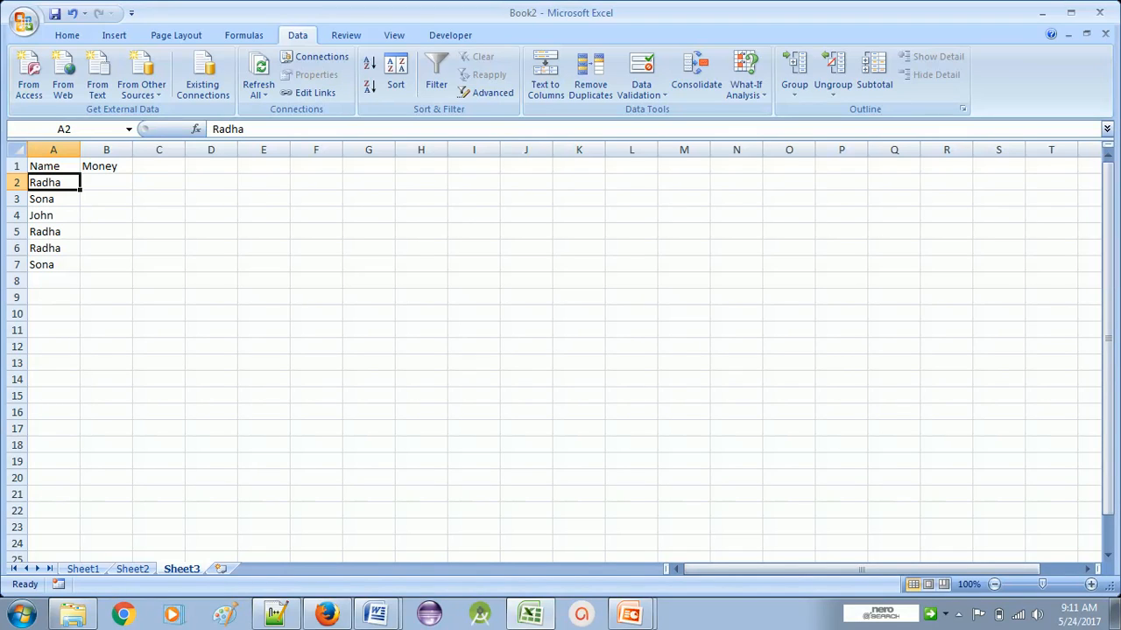
{"action": "left_click", "coordinate": [106, 182]}
{"action": "type", "text": "10"}
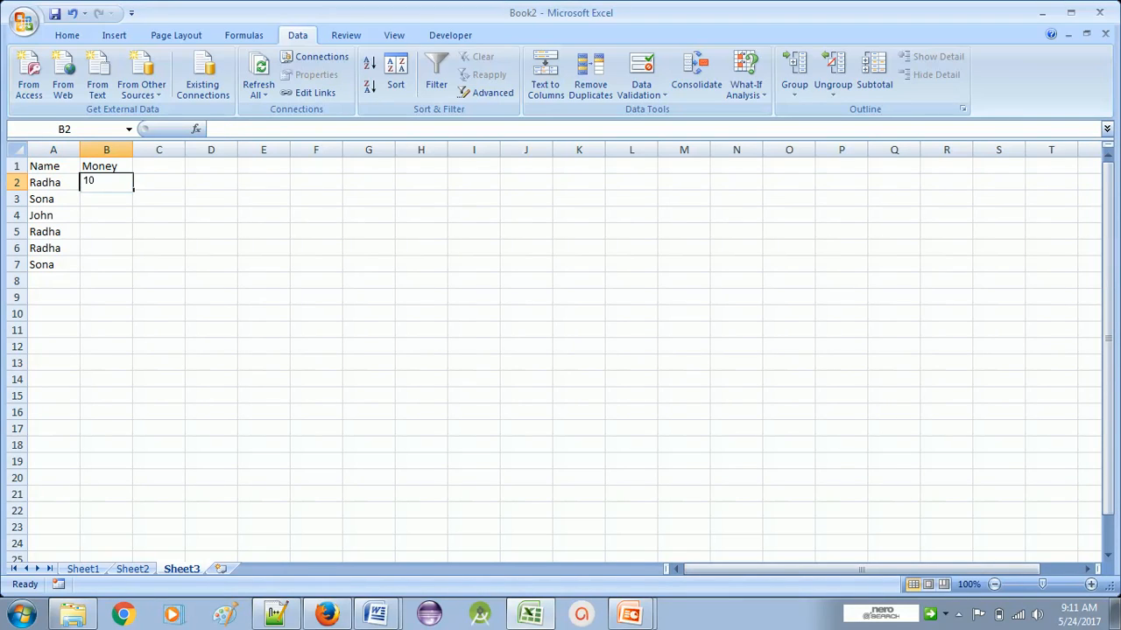
{"action": "key", "text": "Return"}
{"action": "type", "text": "50"}
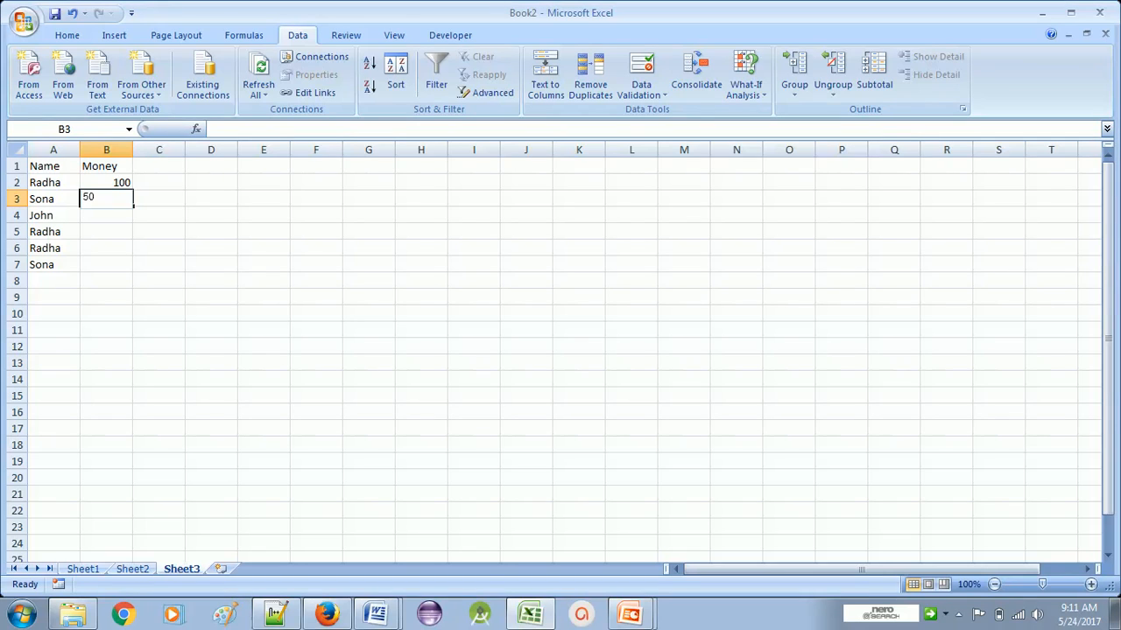
{"action": "key", "text": "Return"}
{"action": "type", "text": "2"}
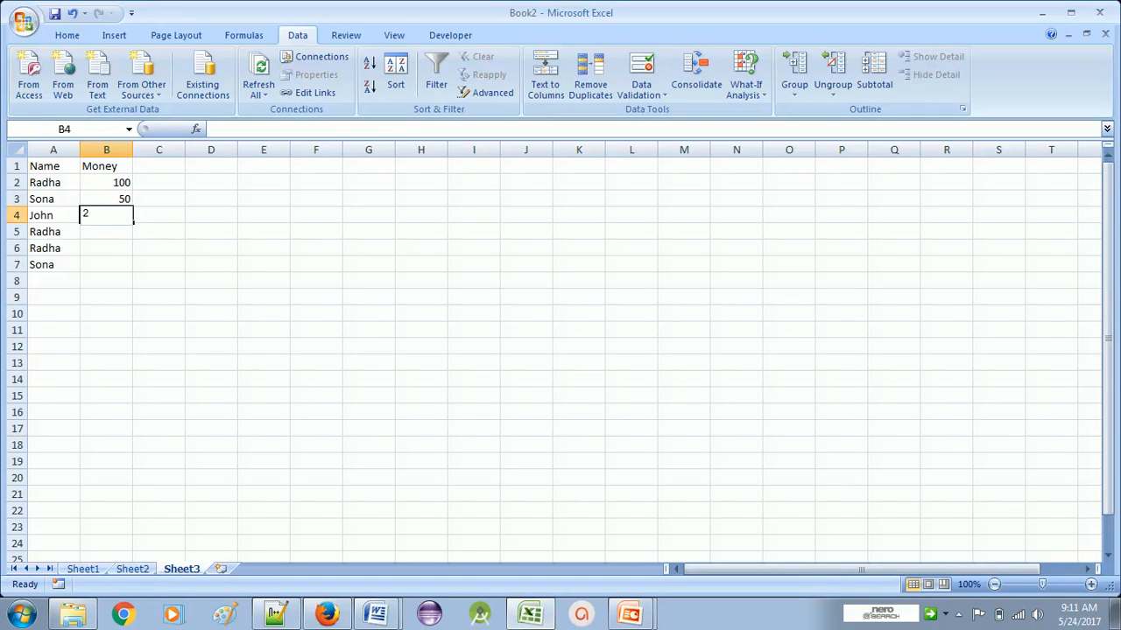
{"action": "type", "text": "0"}
{"action": "key", "text": "Return"}
Complete the Money column with 100, 100 and 50 in cells B5 to B7
{"action": "type", "text": "10"}
{"action": "key", "text": "Return"}
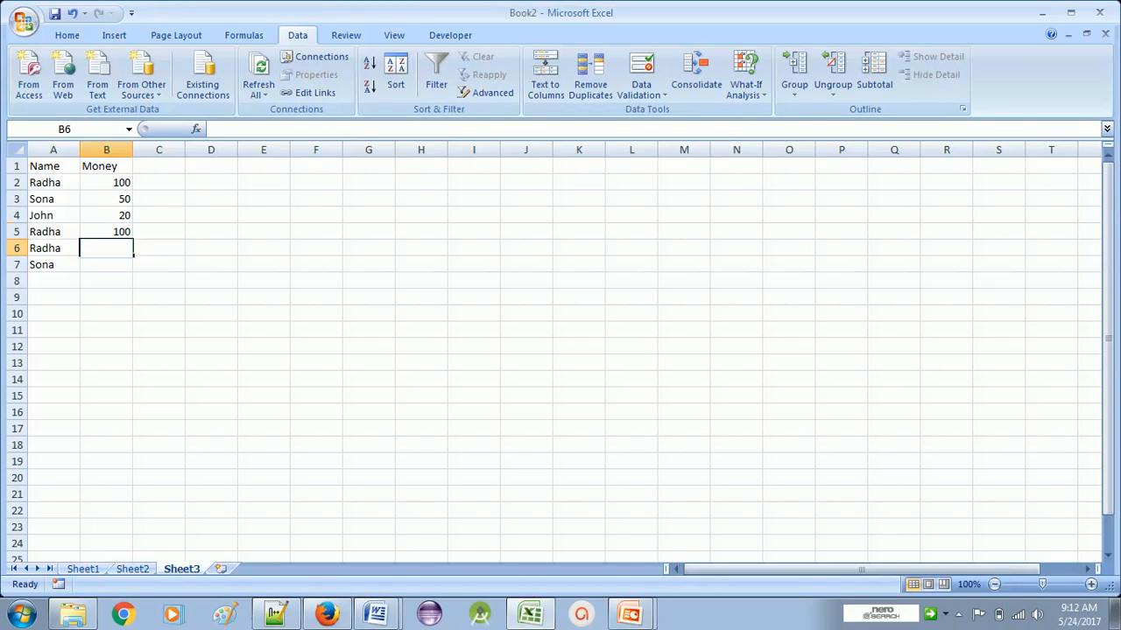
{"action": "type", "text": "100"}
{"action": "key", "text": "Return"}
{"action": "type", "text": "5"}
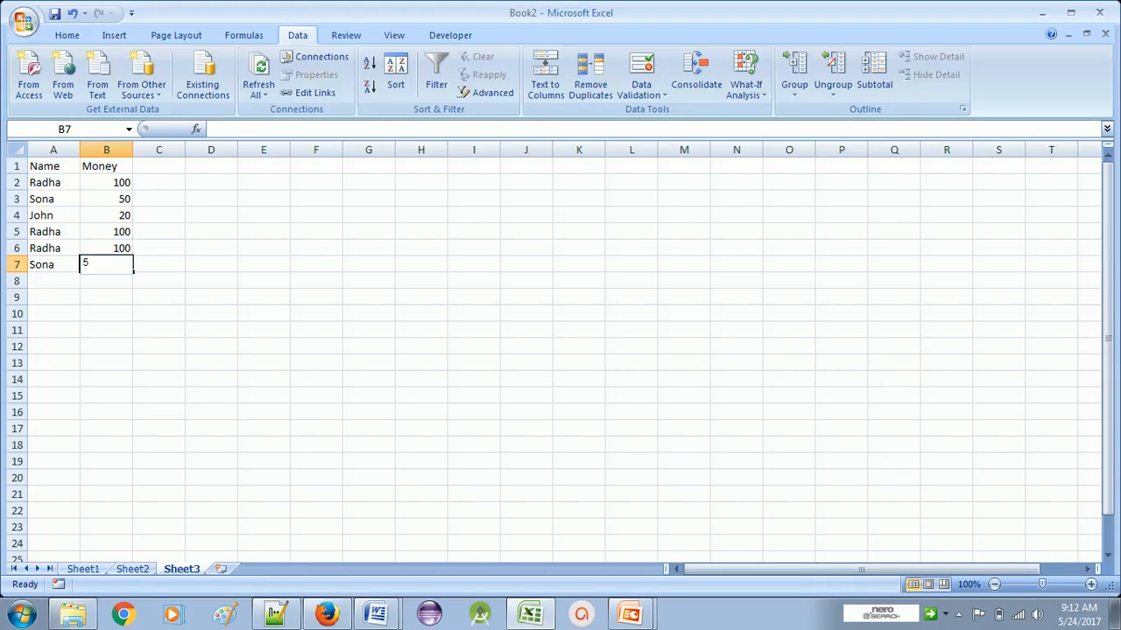
{"action": "type", "text": "0"}
{"action": "key", "text": "Return"}
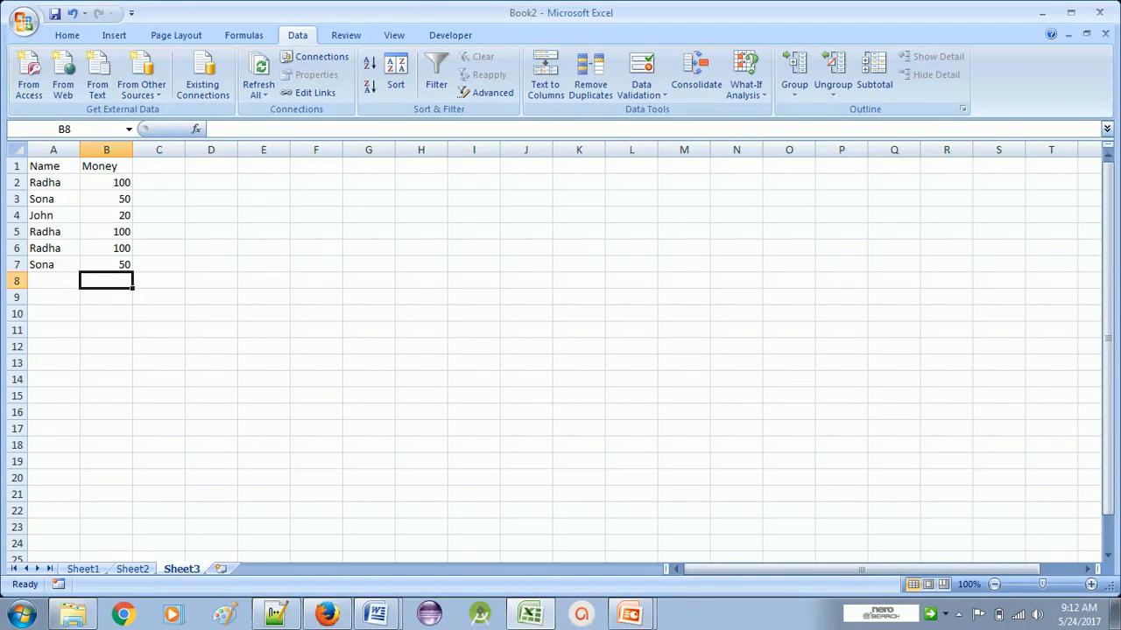
{"action": "left_click", "coordinate": [106, 297]}
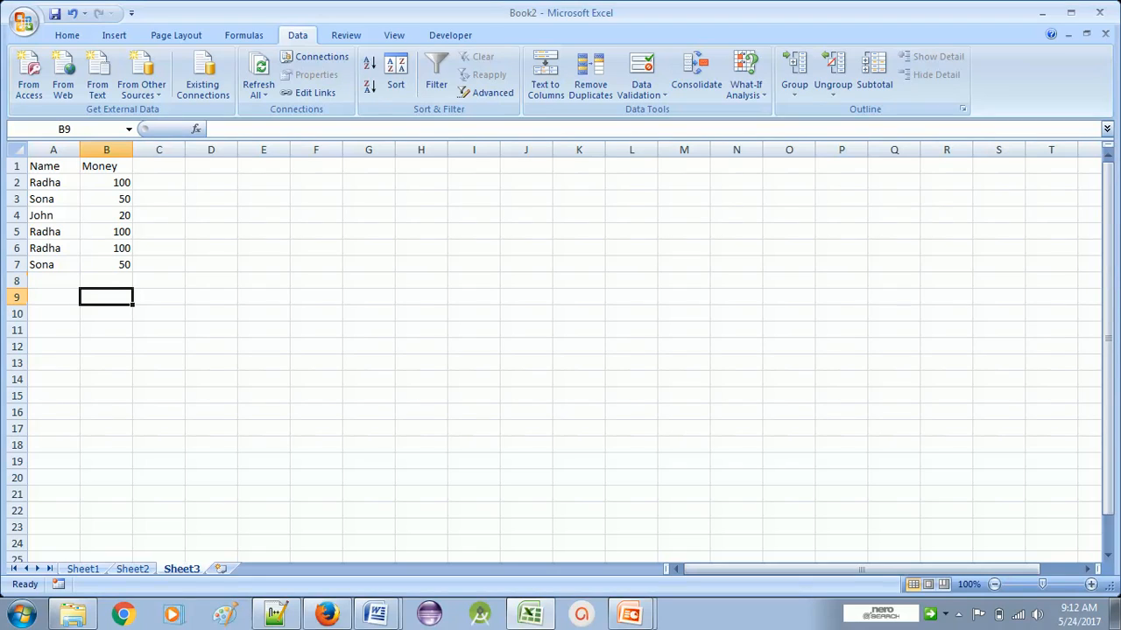
{"action": "left_click", "coordinate": [105, 313]}
{"action": "left_click", "coordinate": [106, 330]}
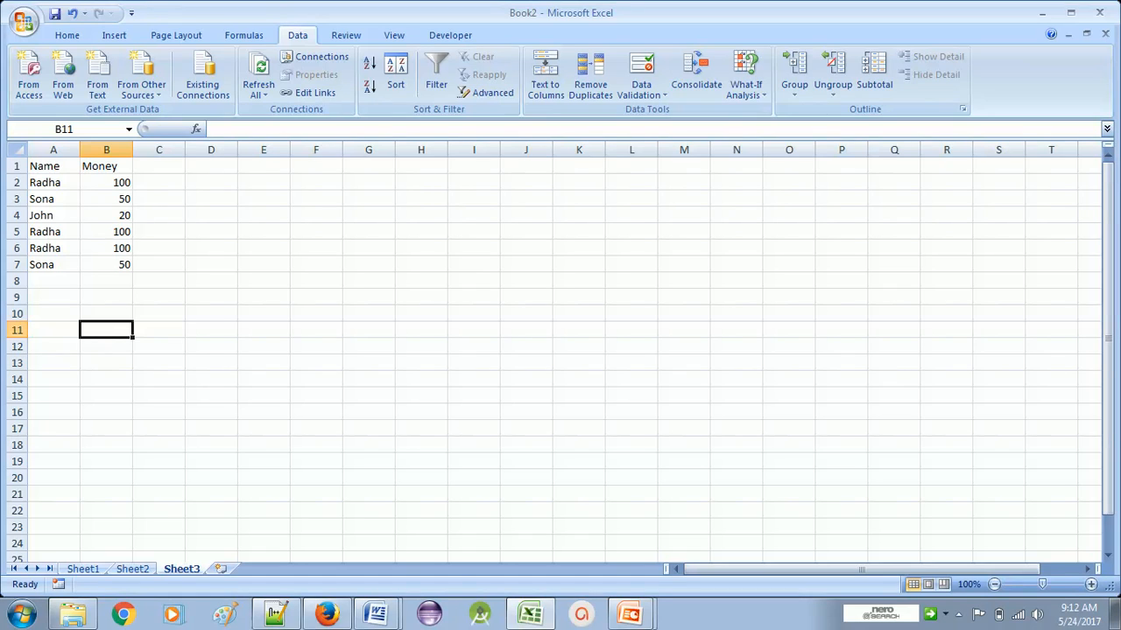
{"action": "left_click", "coordinate": [106, 313]}
{"action": "left_click", "coordinate": [106, 297]}
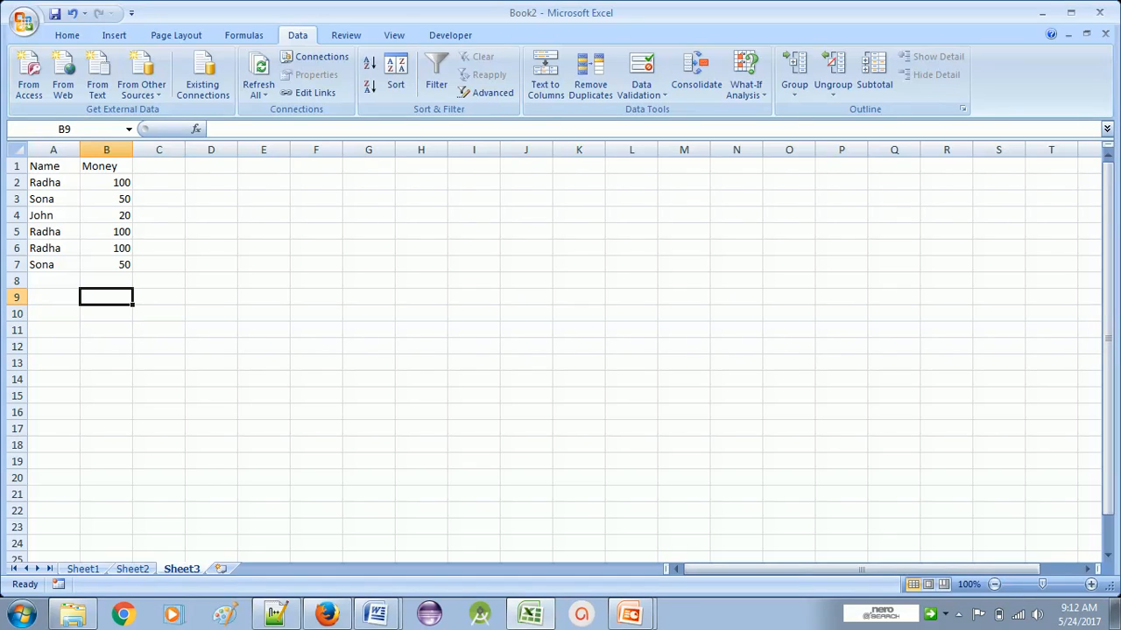
{"action": "left_click", "coordinate": [106, 280]}
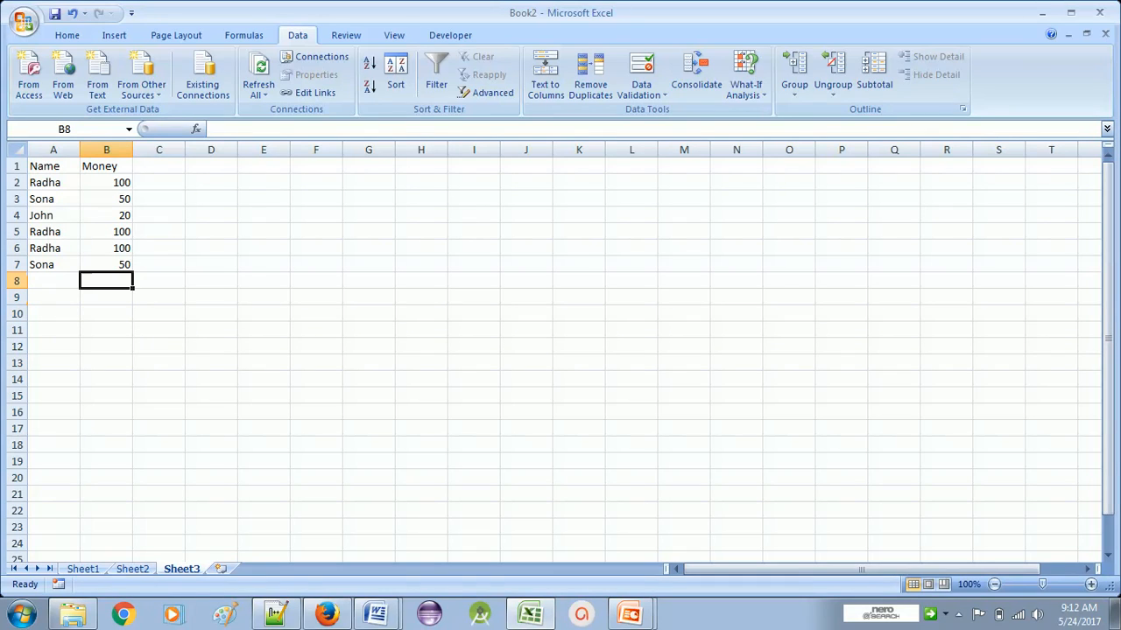
{"action": "left_click", "coordinate": [106, 264]}
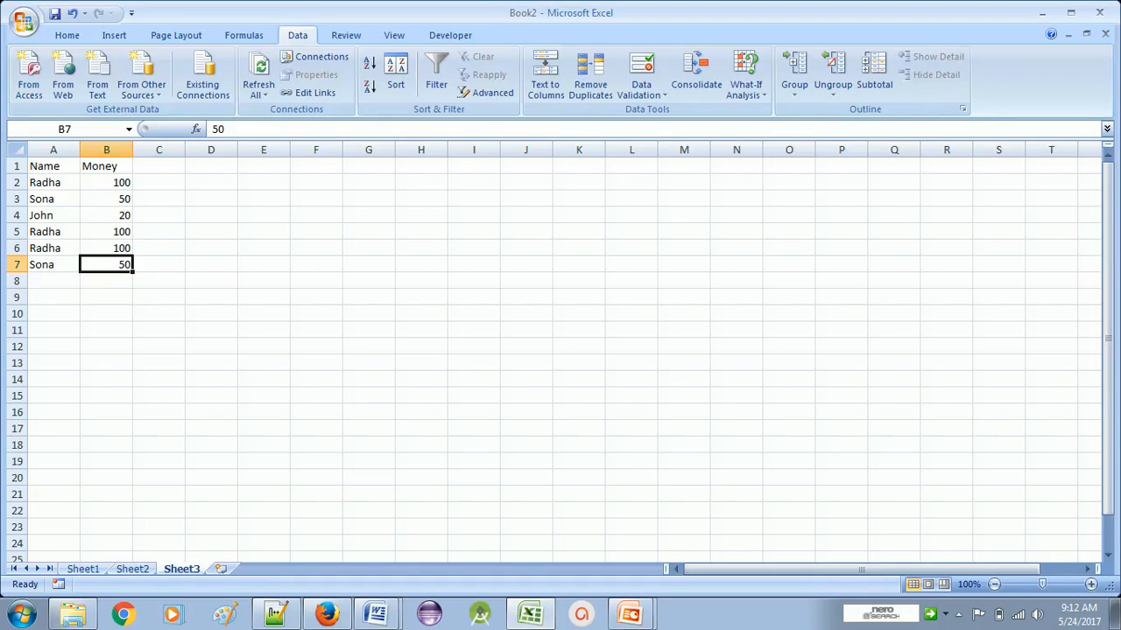
{"action": "left_click", "coordinate": [106, 248]}
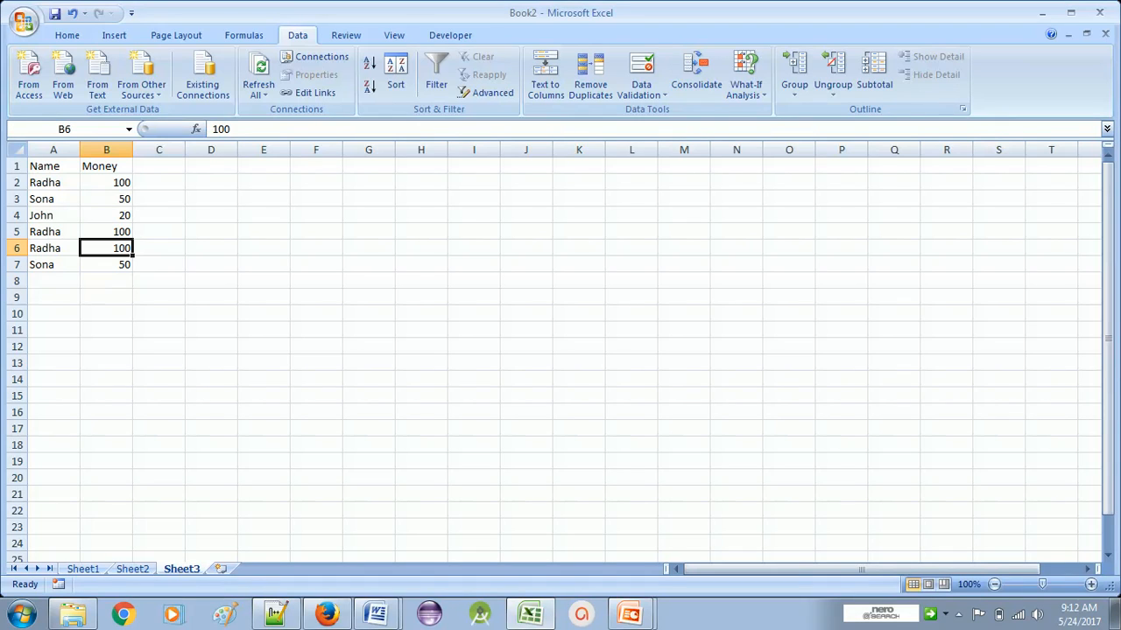
{"action": "left_click", "coordinate": [106, 231]}
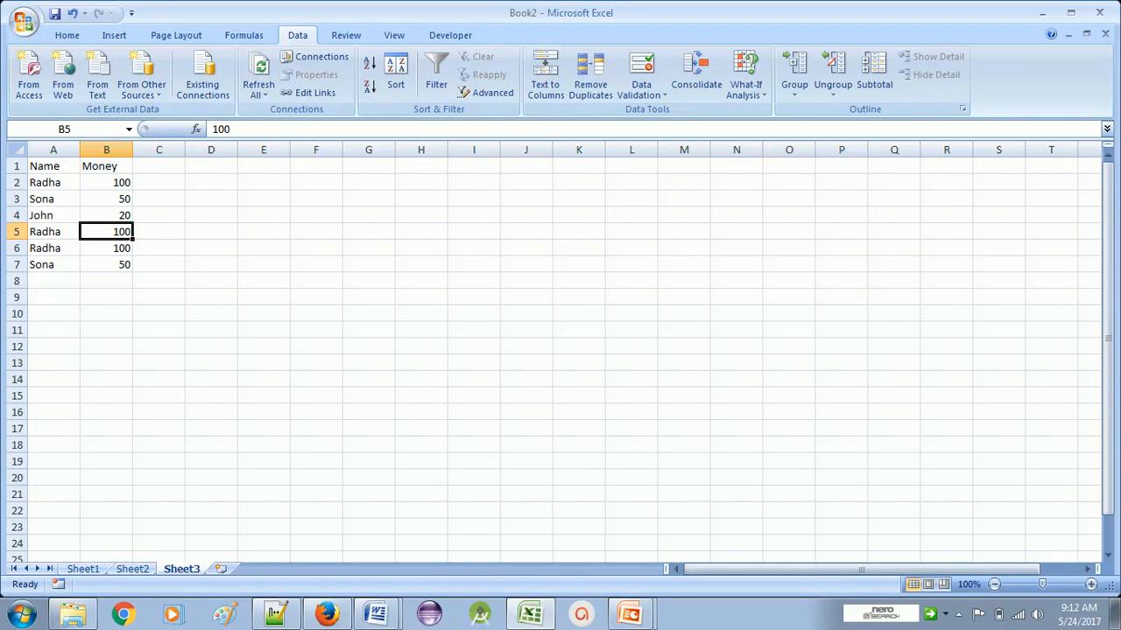
{"action": "left_click", "coordinate": [106, 214]}
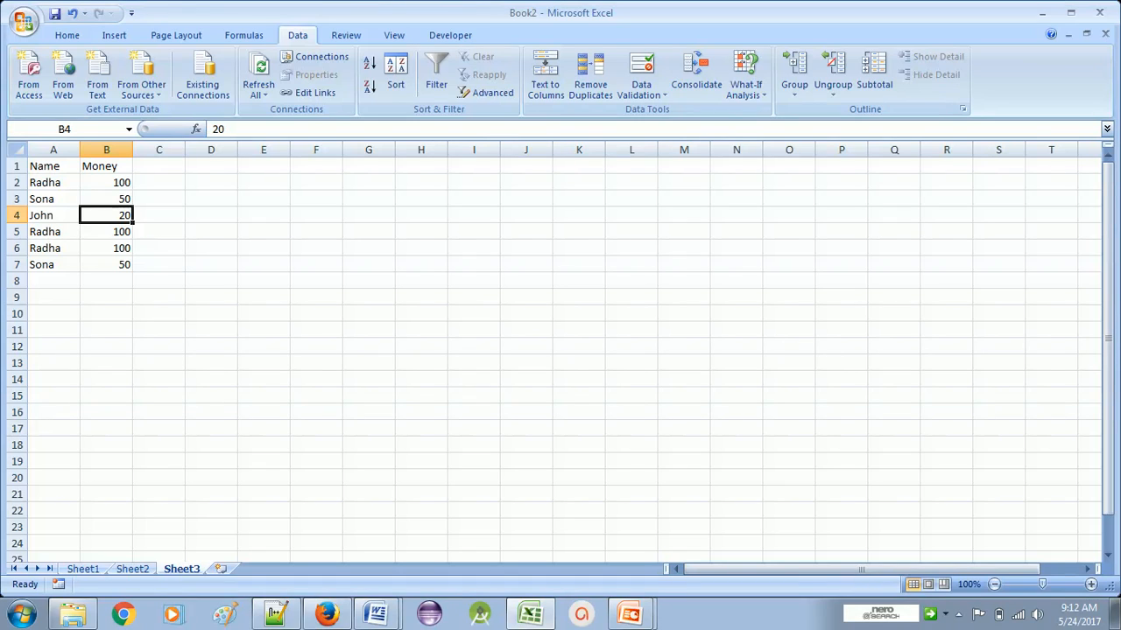
{"action": "left_click", "coordinate": [106, 199]}
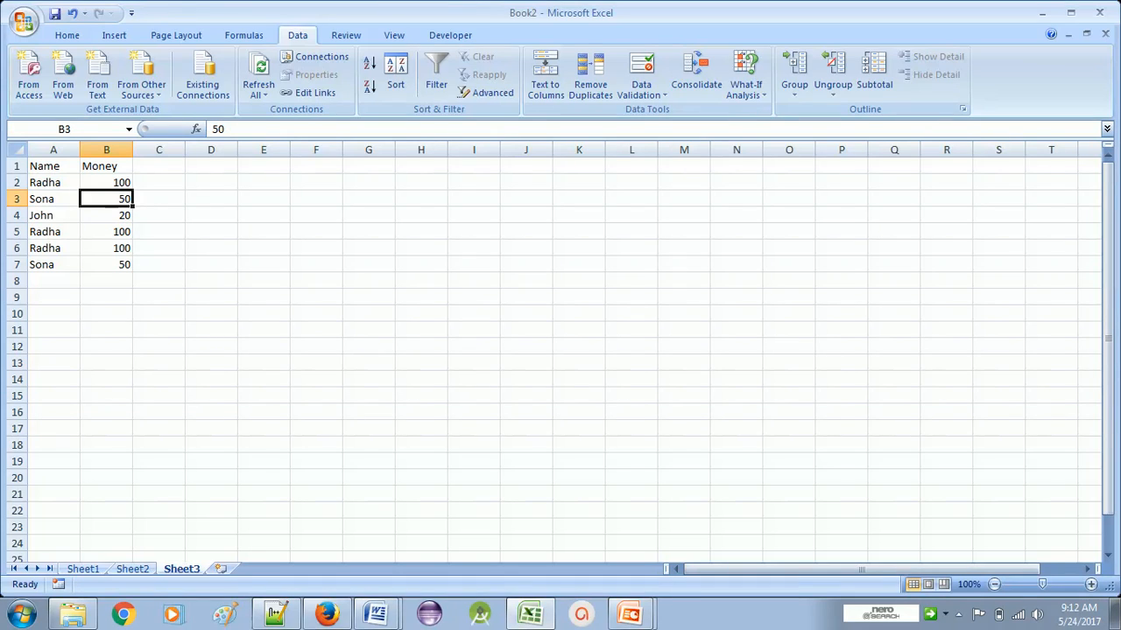
{"action": "left_click", "coordinate": [106, 182]}
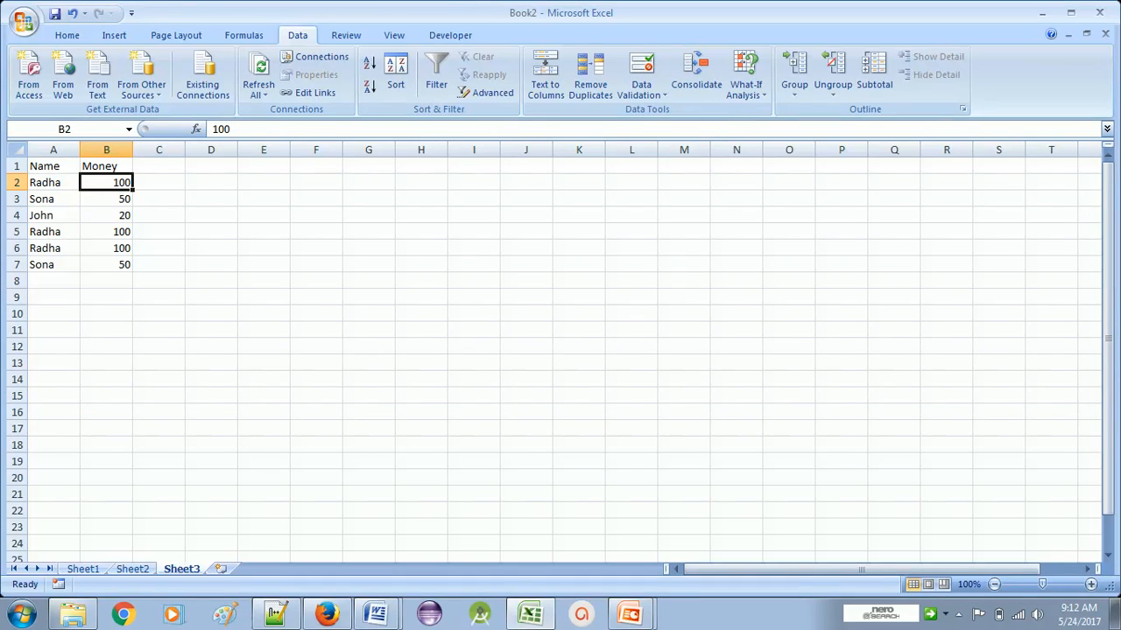
{"action": "left_click", "coordinate": [106, 165]}
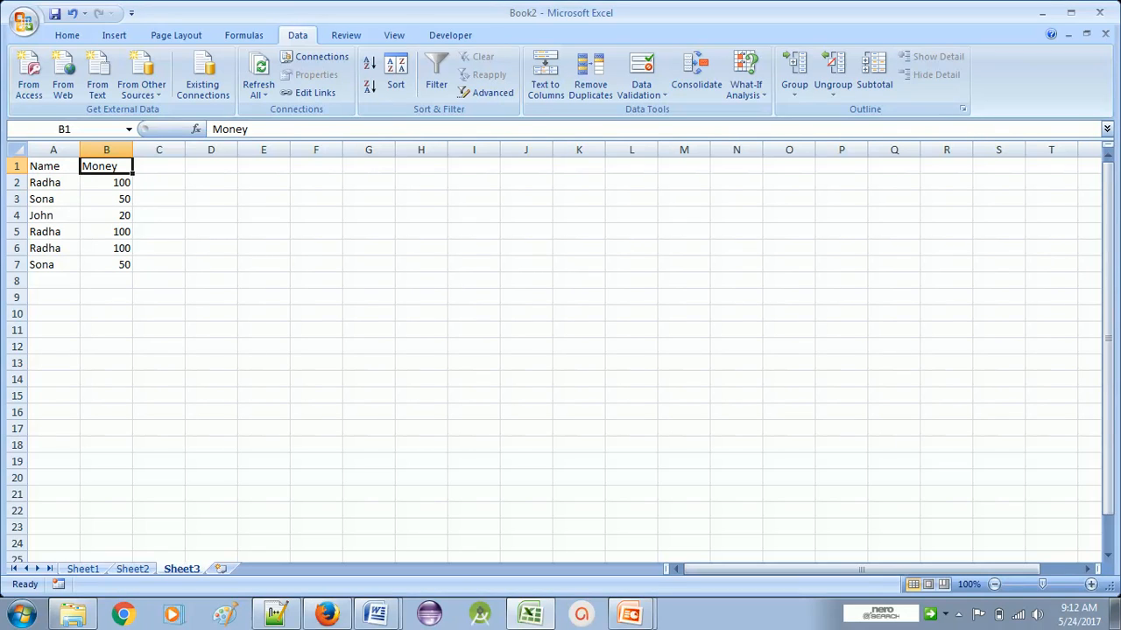
Sort the Name and Money table in A1:B7 from A to Z by name
{"action": "left_click", "coordinate": [53, 166]}
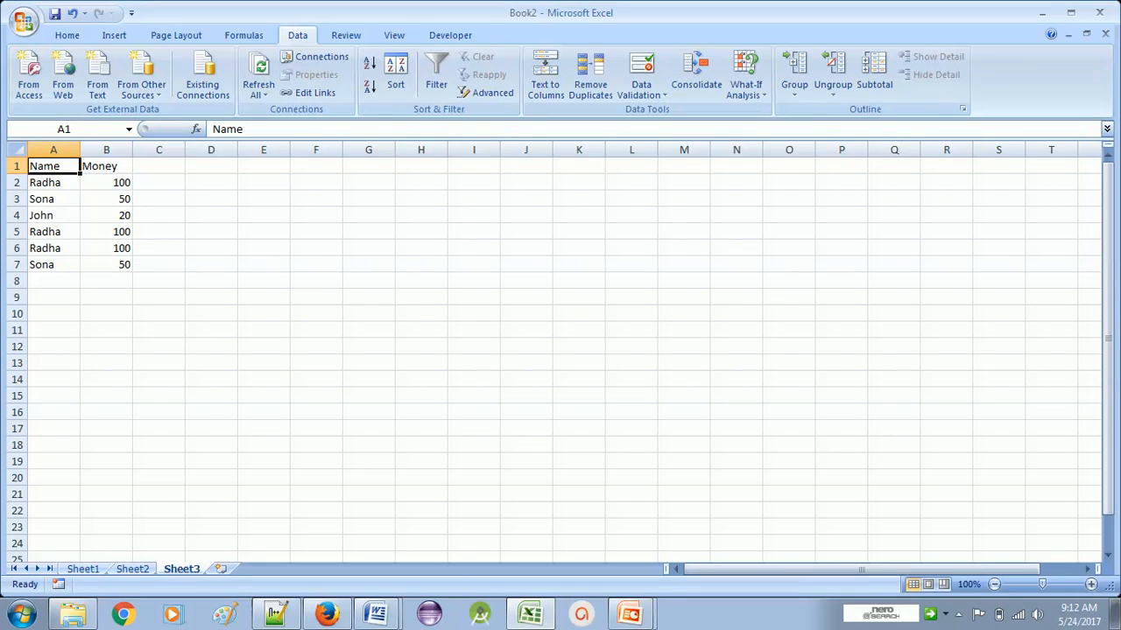
{"action": "key", "text": "shift+Right"}
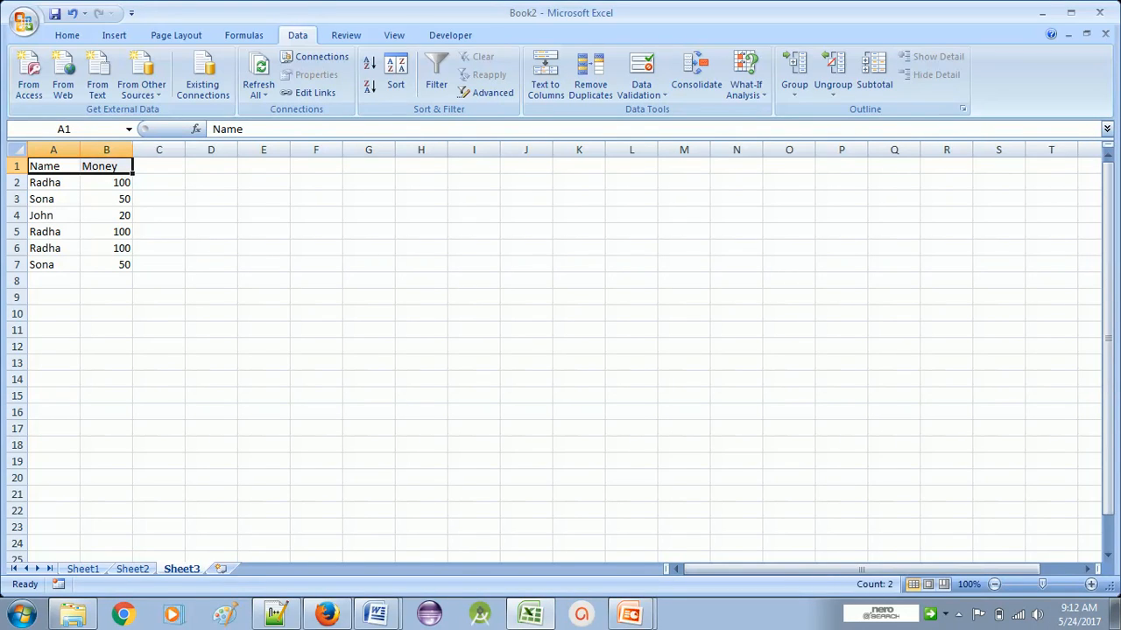
{"action": "key", "text": "ctrl+shift+Down"}
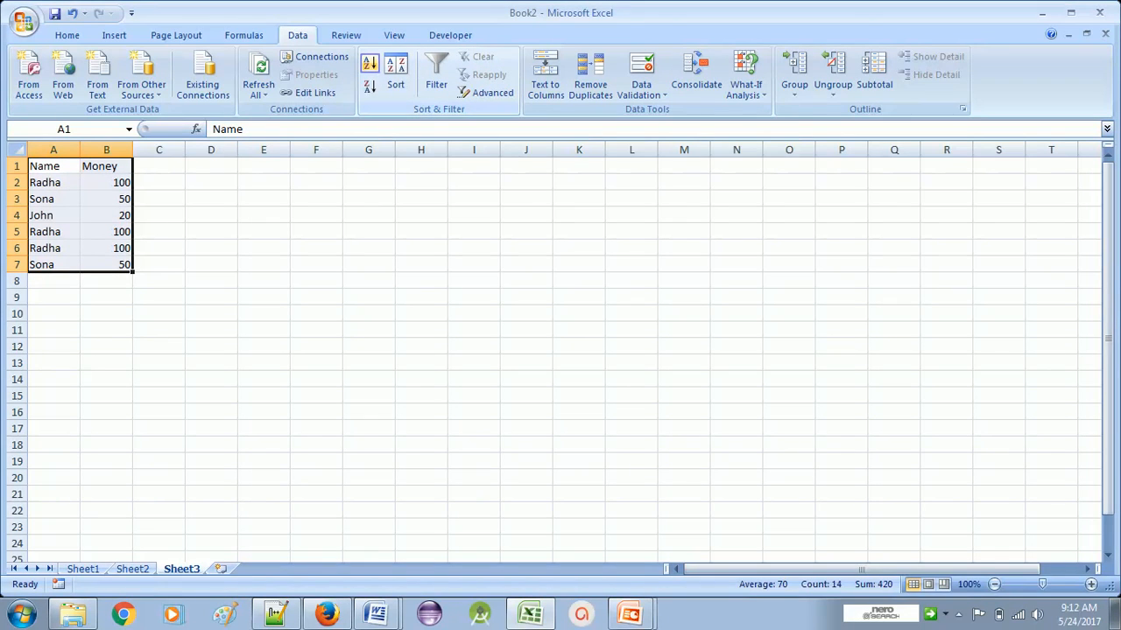
{"action": "key", "text": "alt+a"}
{"action": "key", "text": "s"}
{"action": "key", "text": "a"}
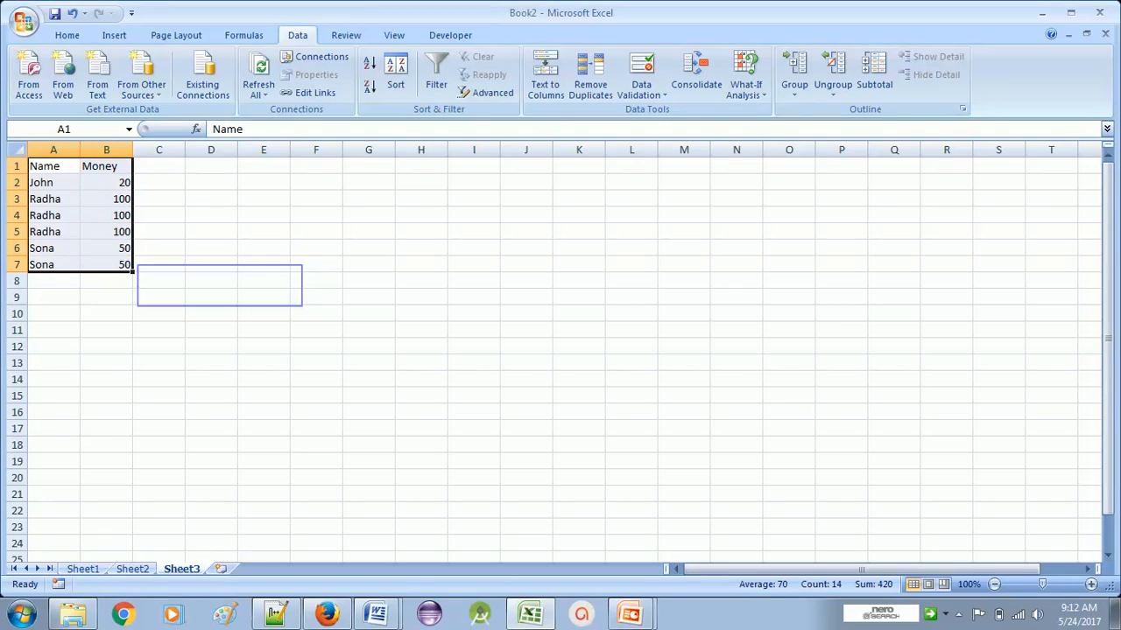
Add the header "x" in cell C1 and enter "No" in C2 below it
{"action": "left_click", "coordinate": [211, 280]}
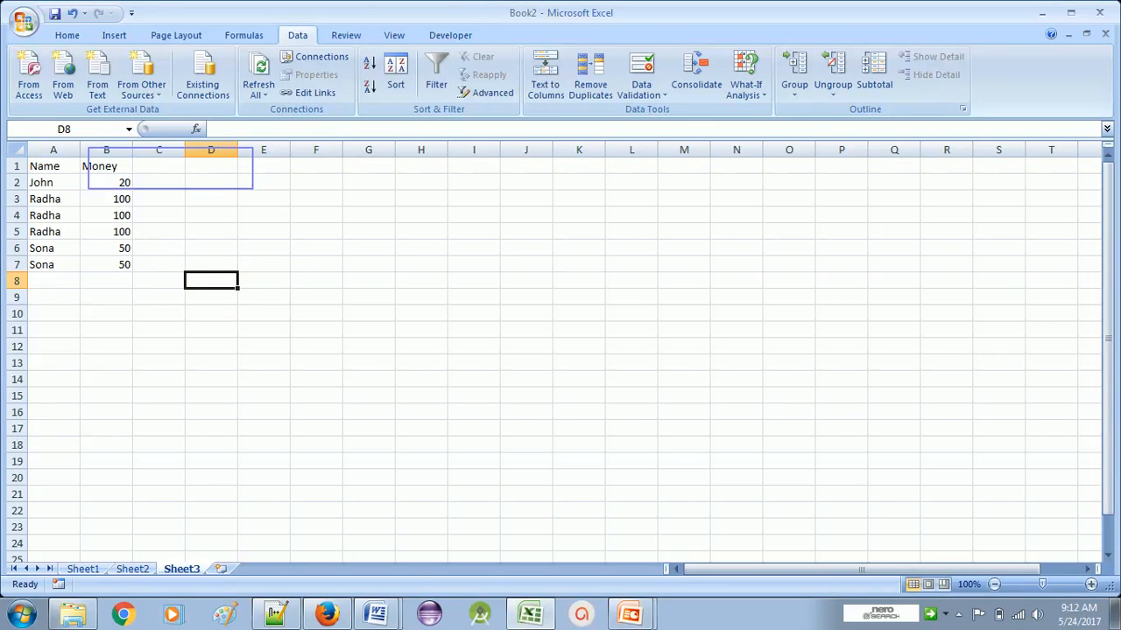
{"action": "left_click", "coordinate": [158, 166]}
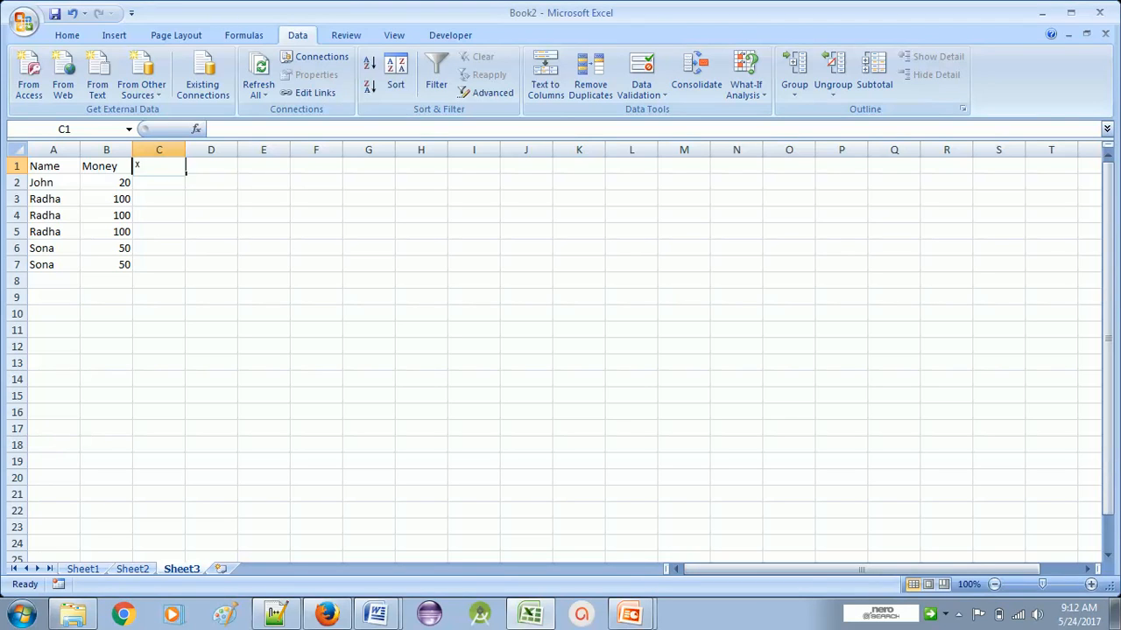
{"action": "key", "text": "Return"}
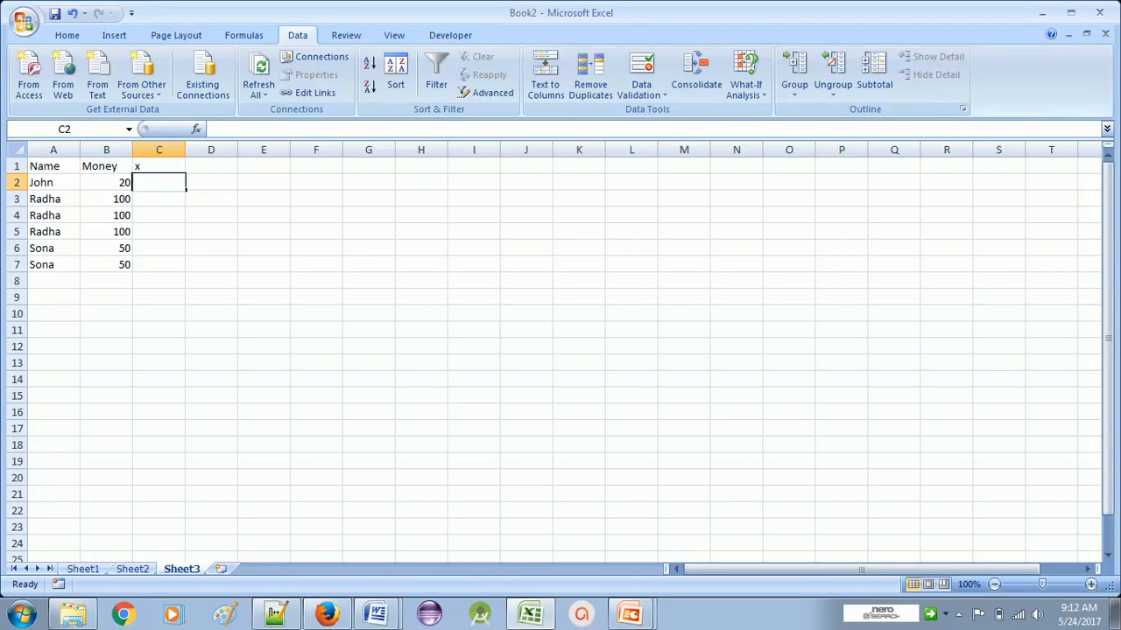
{"action": "type", "text": "No"}
{"action": "key", "text": "Return"}
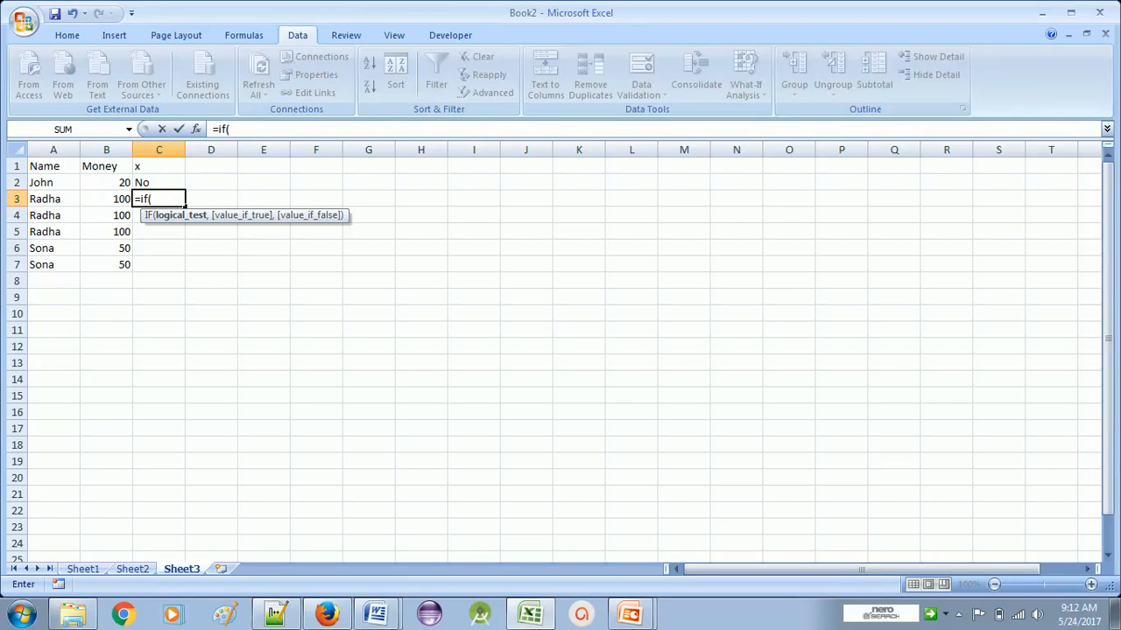
Start an IF formula in C3 that tests whether the name in A3 equals the one in A2
{"action": "key", "text": "Left"}
{"action": "key", "text": "Left"}
{"action": "type", "text": "="}
{"action": "key", "text": "Left"}
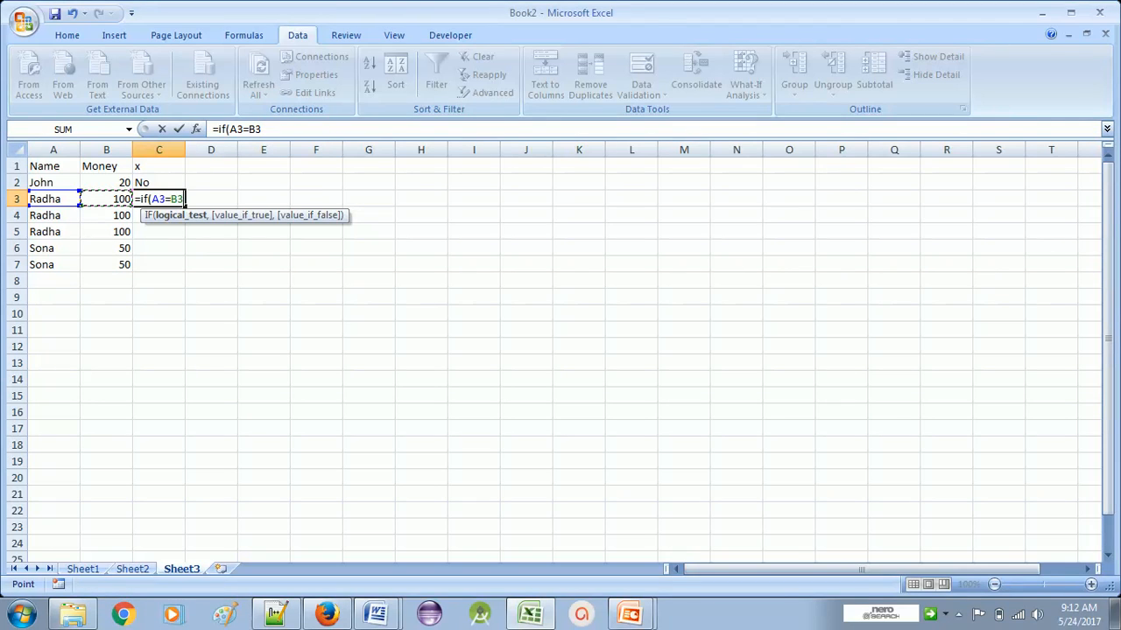
{"action": "key", "text": "Left"}
{"action": "key", "text": "Up"}
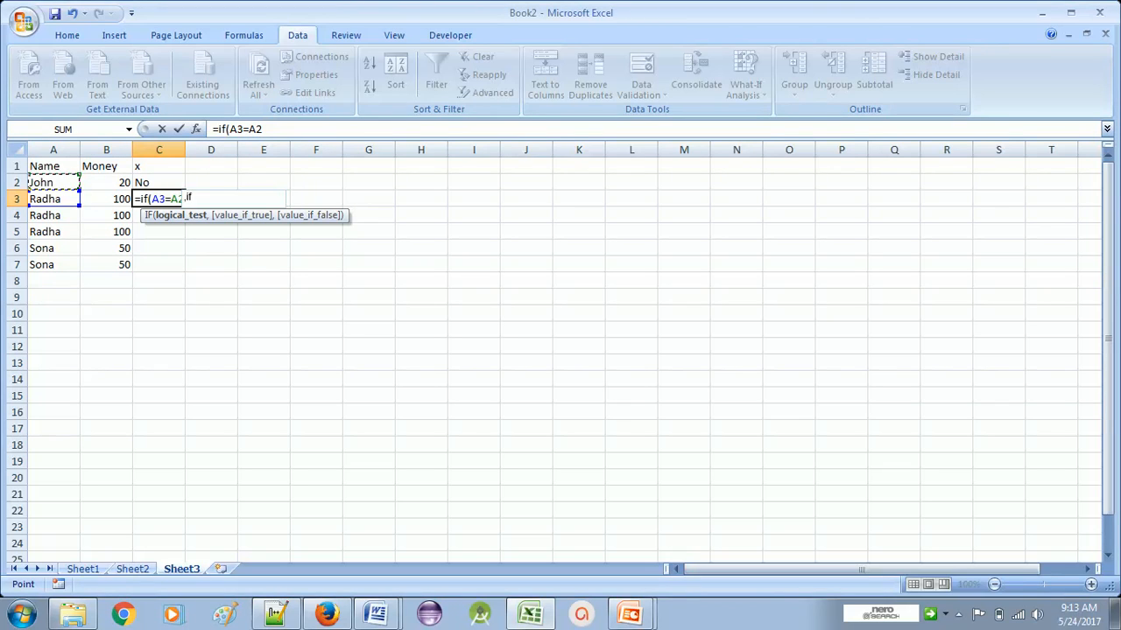
Nest a second IF in the C3 formula that tests whether the amount in B3 equals the one in B2
{"action": "type", "text": ",if("}
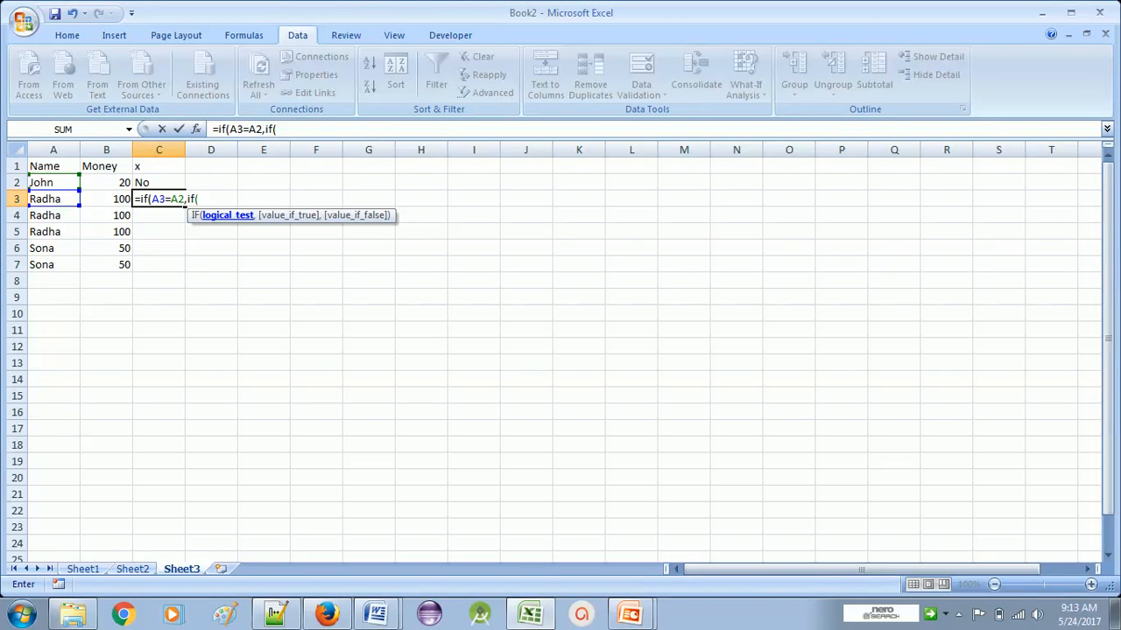
{"action": "left_click", "coordinate": [105, 199]}
{"action": "type", "text": "="}
{"action": "key", "text": "Left"}
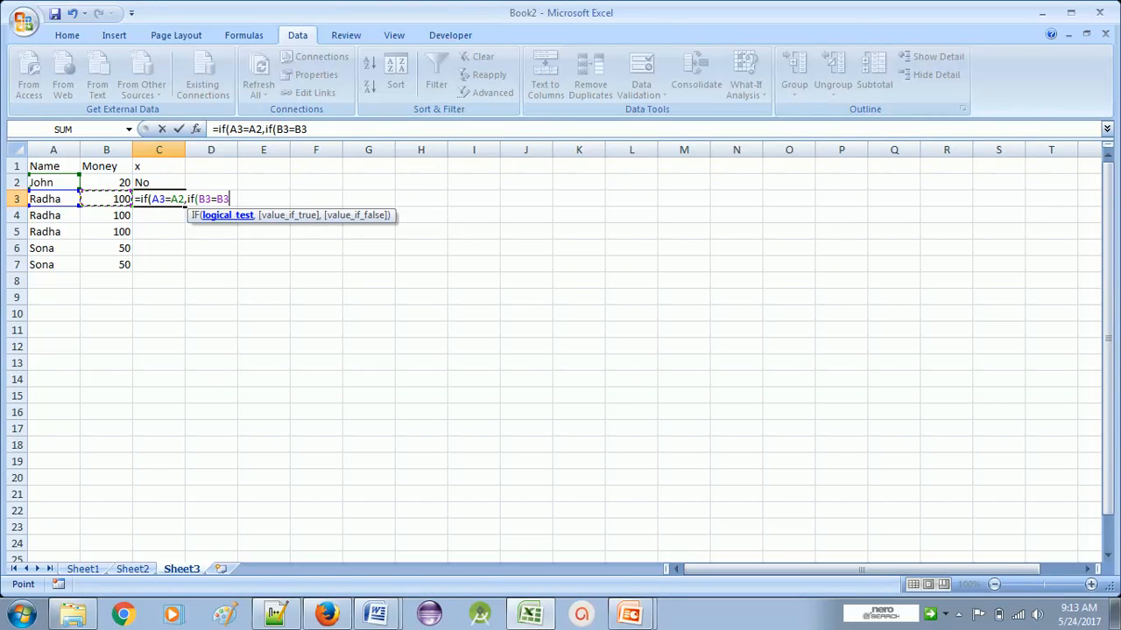
{"action": "key", "text": "Up"}
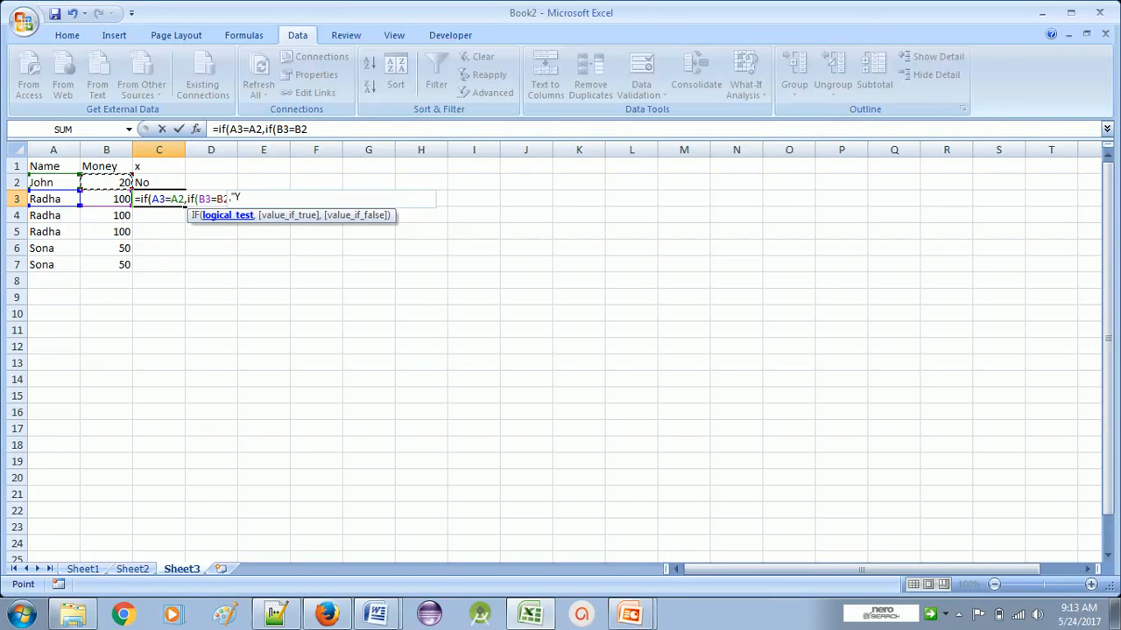
Finish the C3 formula with "Yes" and "No" for the inner IF and "No" for the outer, accepting the proposed correction
{"action": "type", "text": ",\"Ye"}
{"action": "type", "text": "No"}
{"action": "type", "text": "N"}
{"action": "key", "text": "Return"}
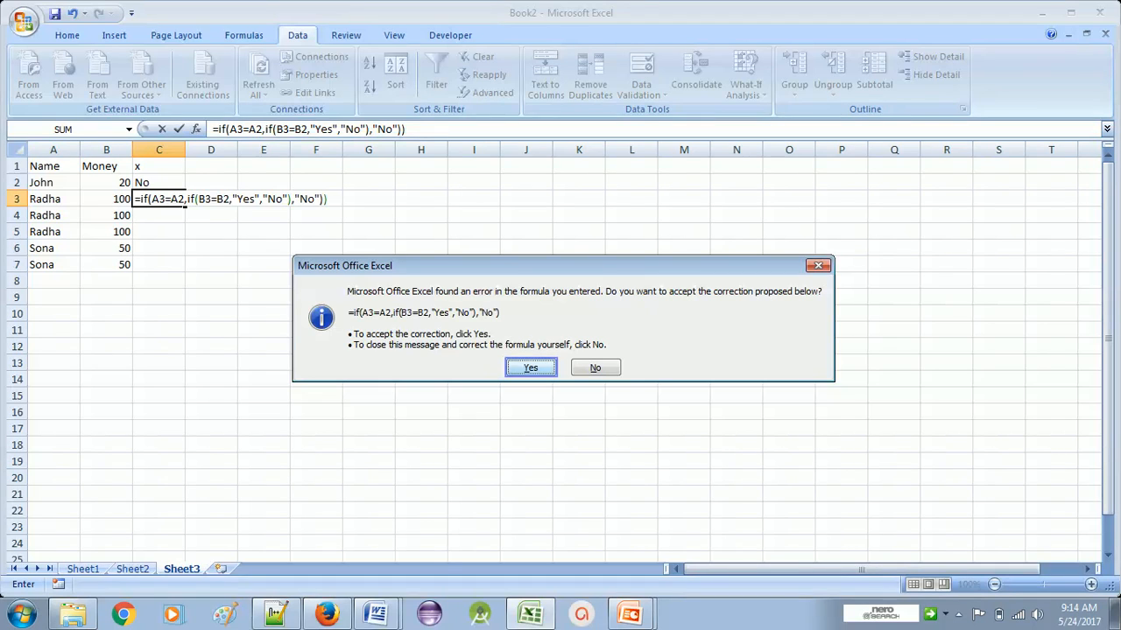
{"action": "key", "text": "Return"}
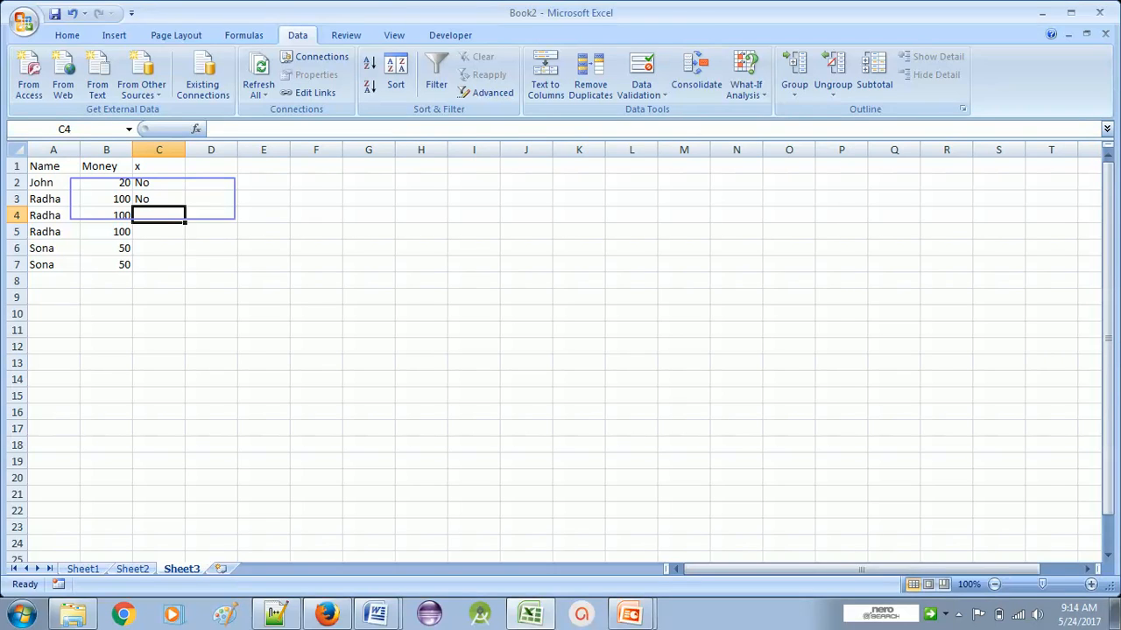
Fill the nested IF formula from C3 down to C7
{"action": "left_click", "coordinate": [159, 199]}
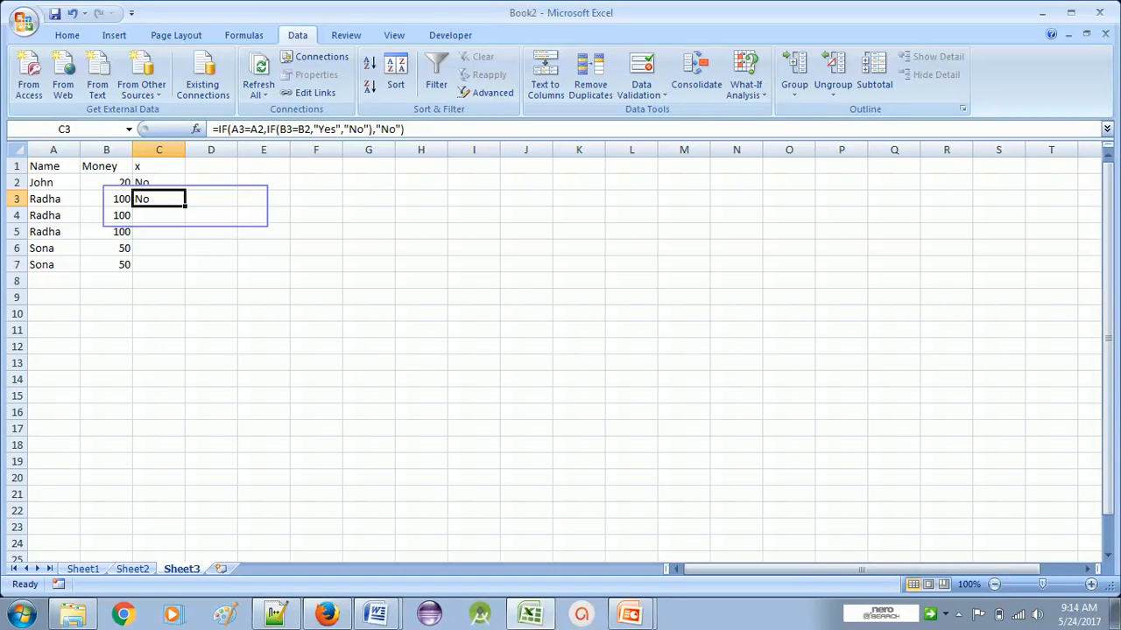
{"action": "double_click", "coordinate": [185, 206]}
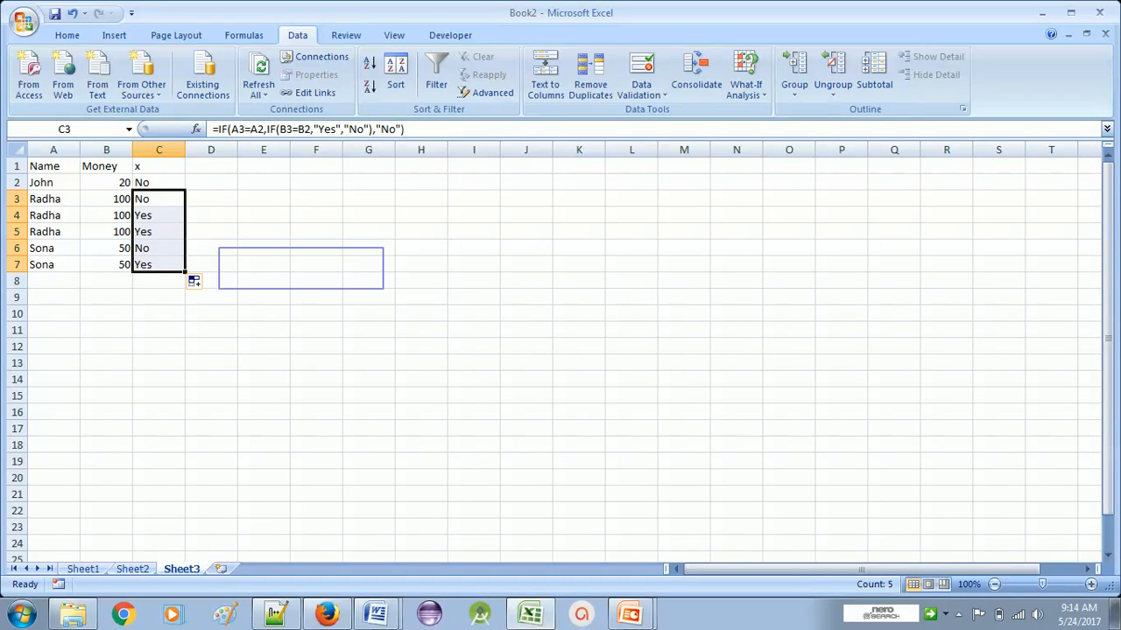
{"action": "left_click", "coordinate": [316, 265]}
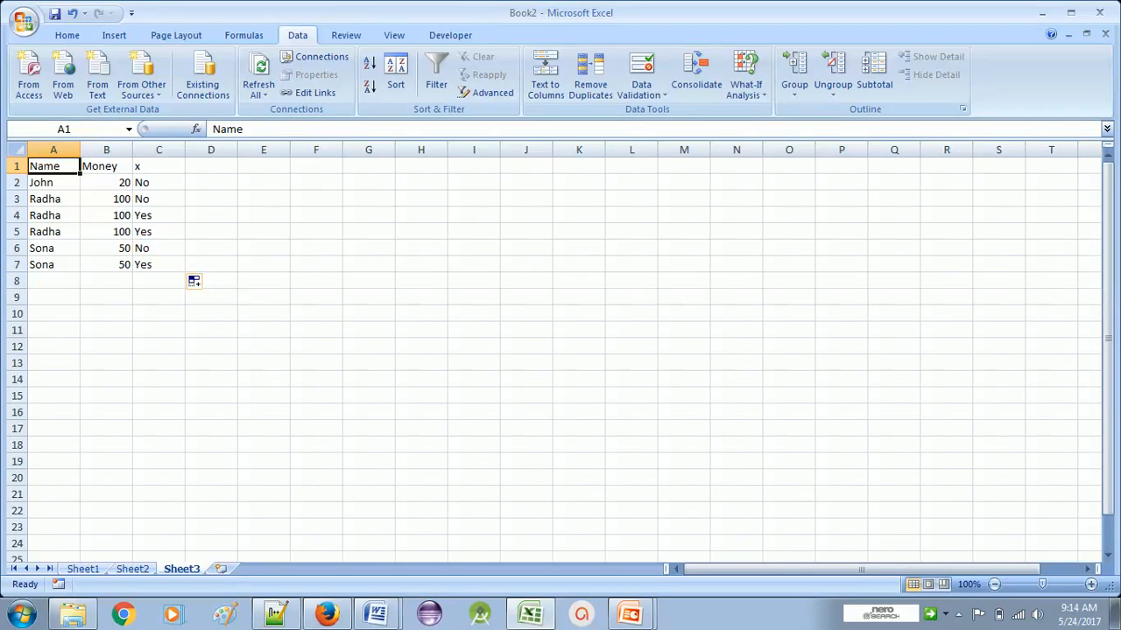
Add filters to the header row A1:C1 of the Name, Money and x table
{"action": "key", "text": "shift+Right"}
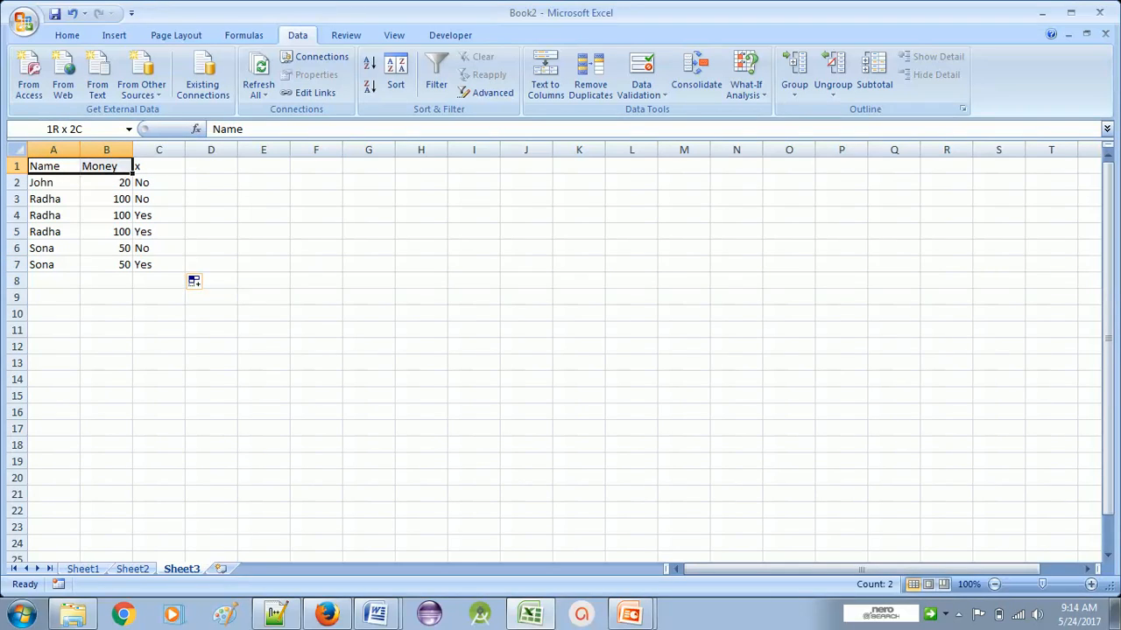
{"action": "key", "text": "shift+Right"}
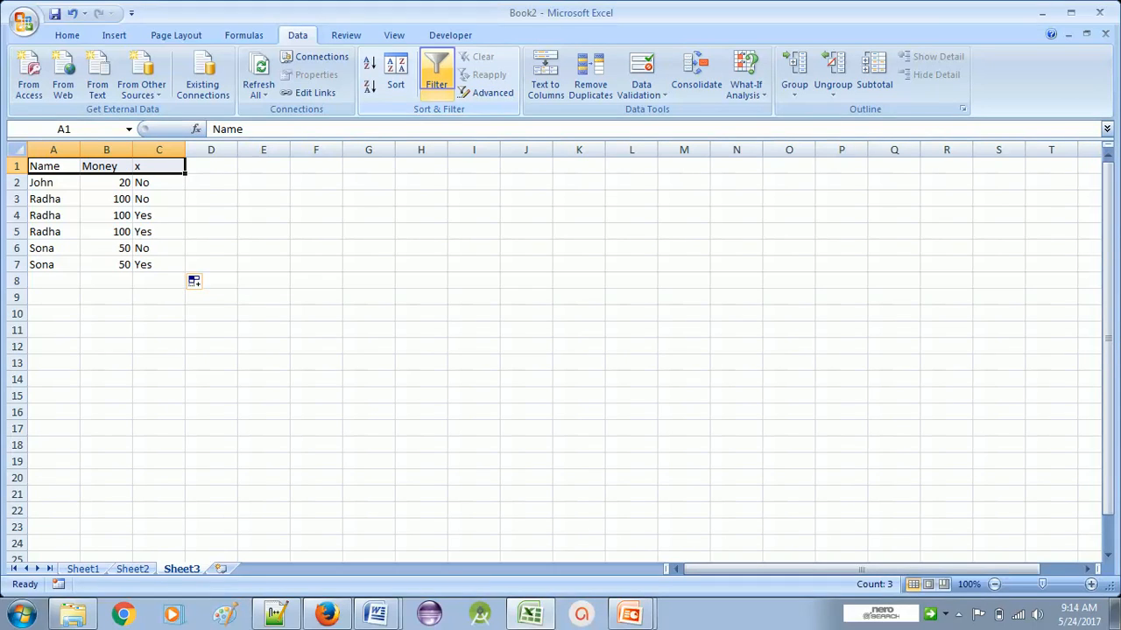
{"action": "left_click", "coordinate": [436, 74]}
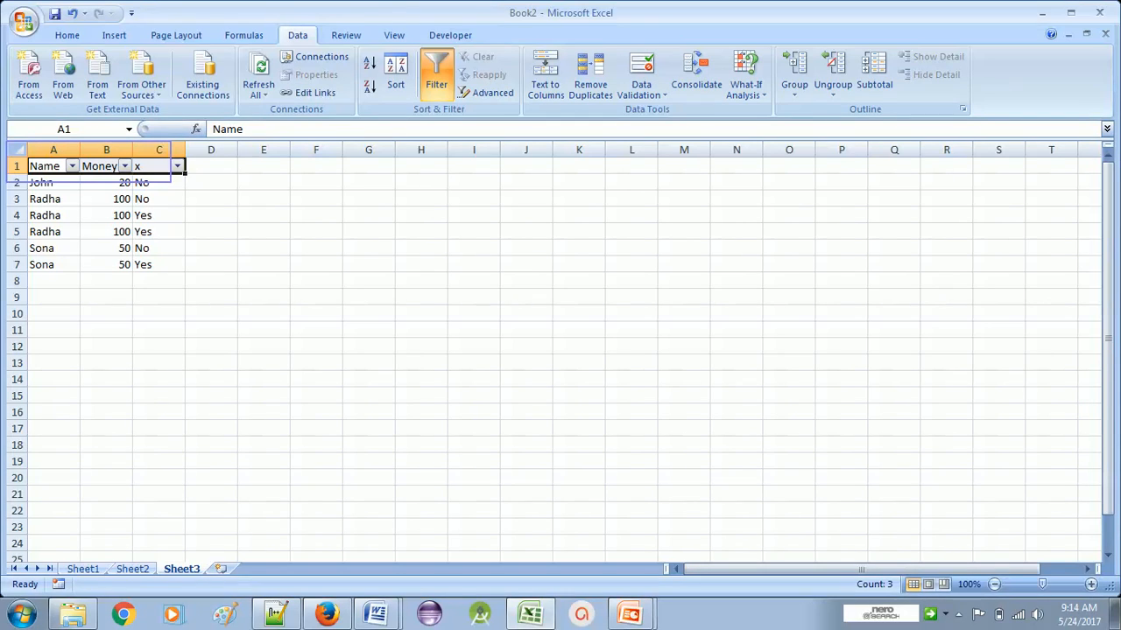
Filter the Name column to show only the name used in rows 3 to 5
{"action": "key", "text": "alt+Down"}
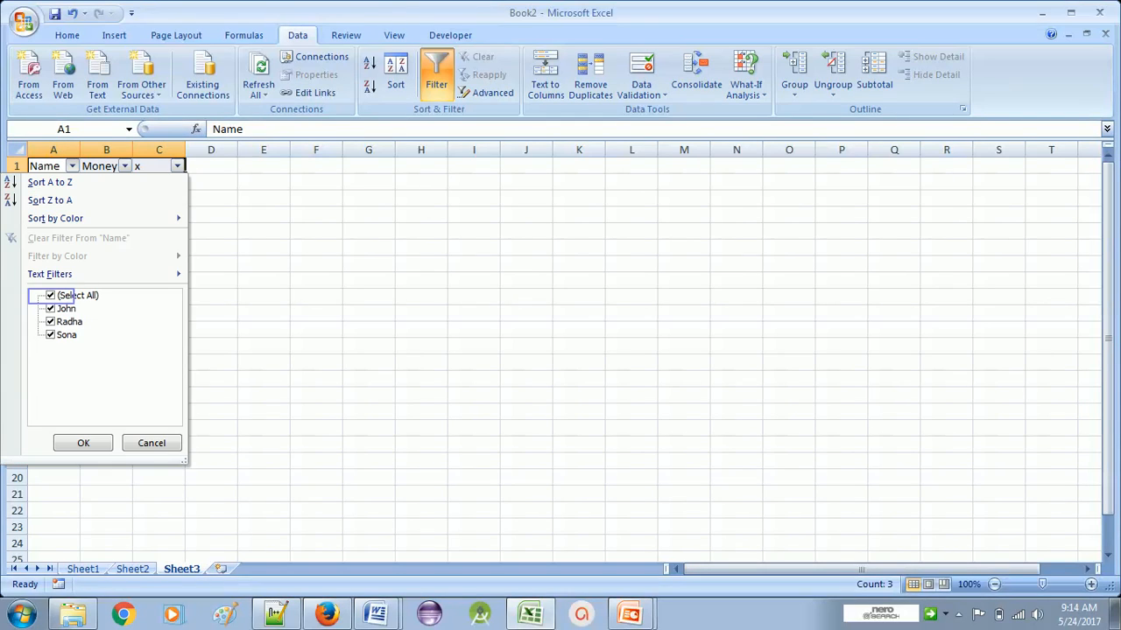
{"action": "key", "text": "space"}
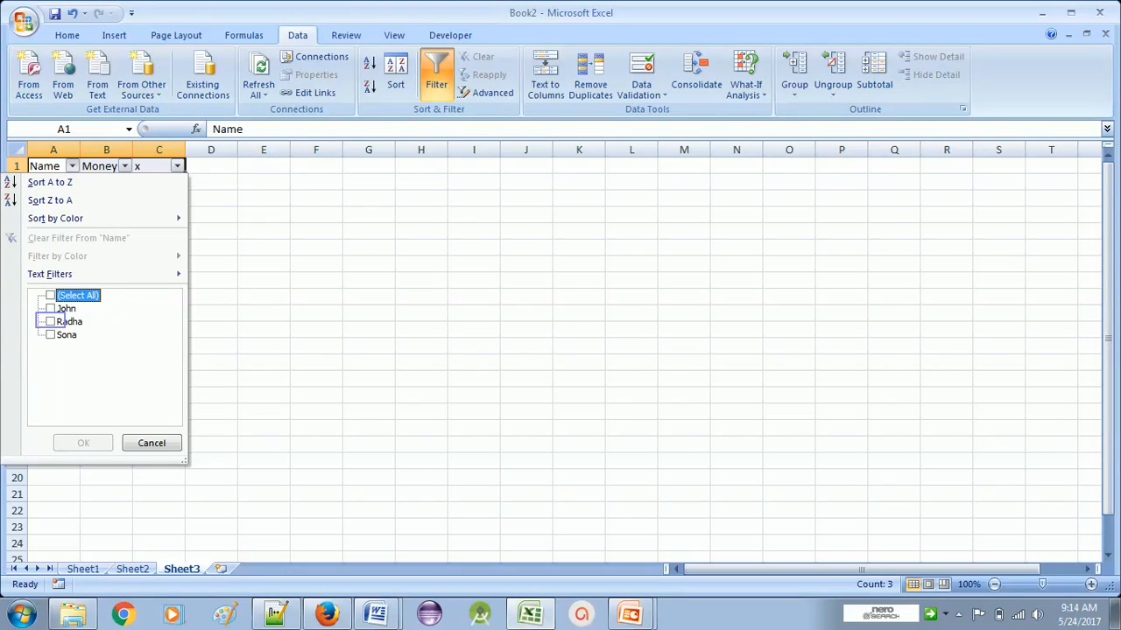
{"action": "key", "text": "space"}
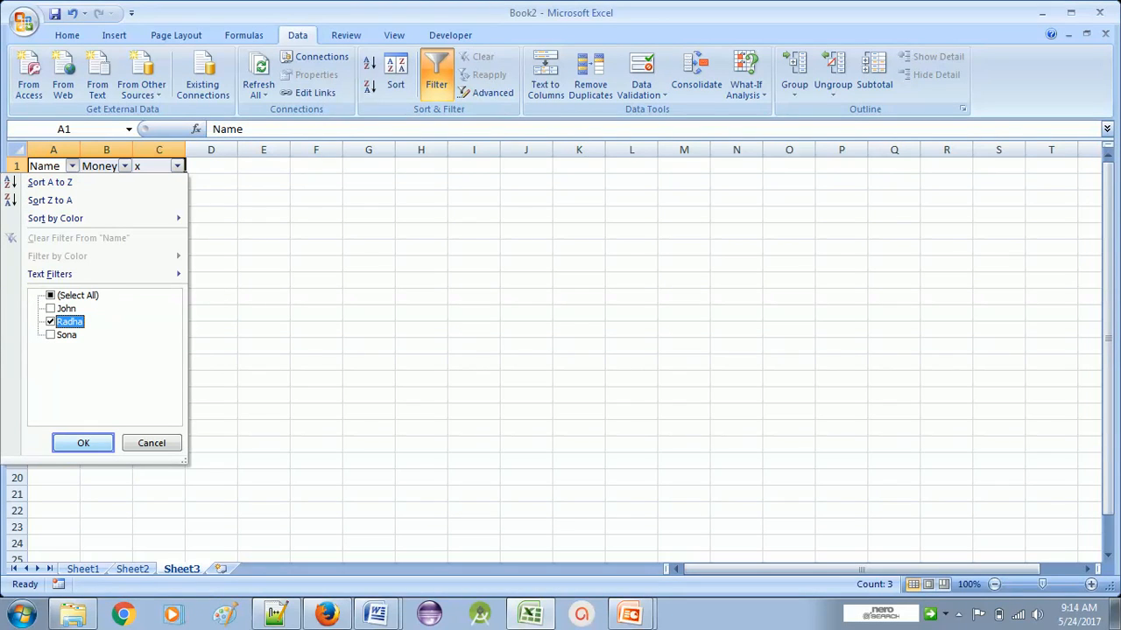
{"action": "key", "text": "Return"}
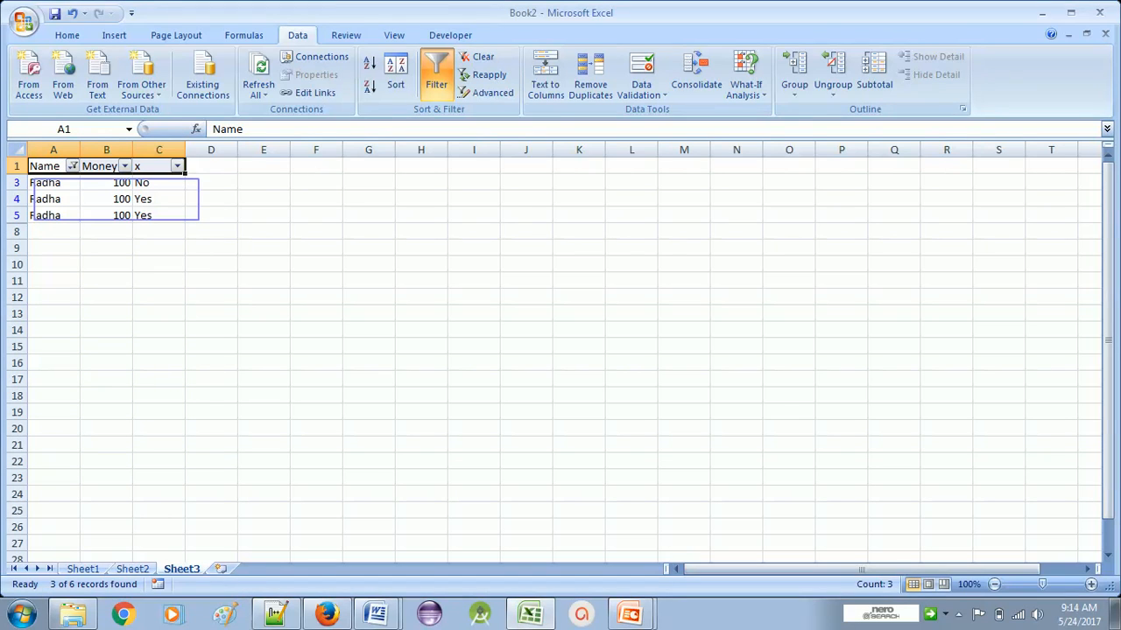
Try 20 as the Money value in B4 and set the cell back to 100
{"action": "left_click", "coordinate": [106, 198]}
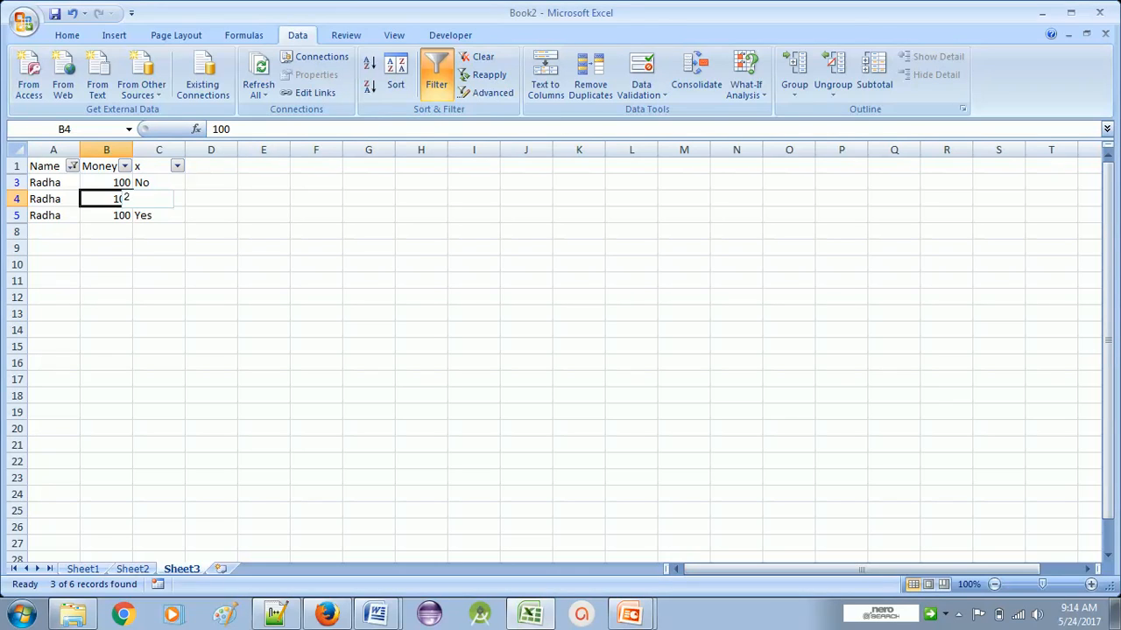
{"action": "type", "text": "20"}
{"action": "key", "text": "Return"}
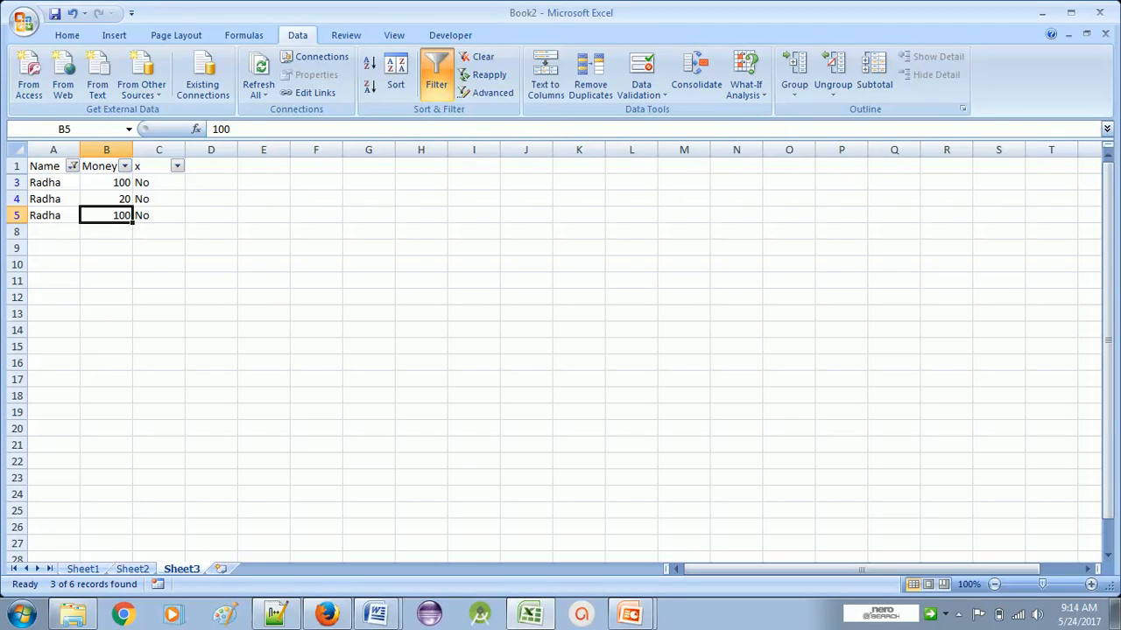
{"action": "left_click", "coordinate": [106, 198]}
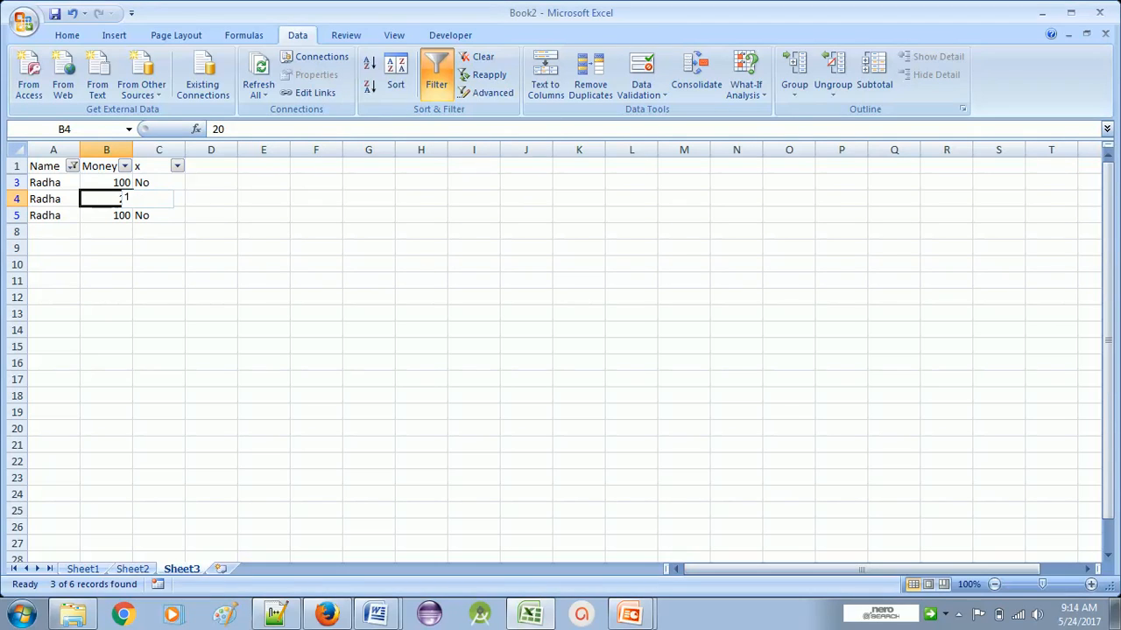
{"action": "type", "text": "100"}
{"action": "key", "text": "Return"}
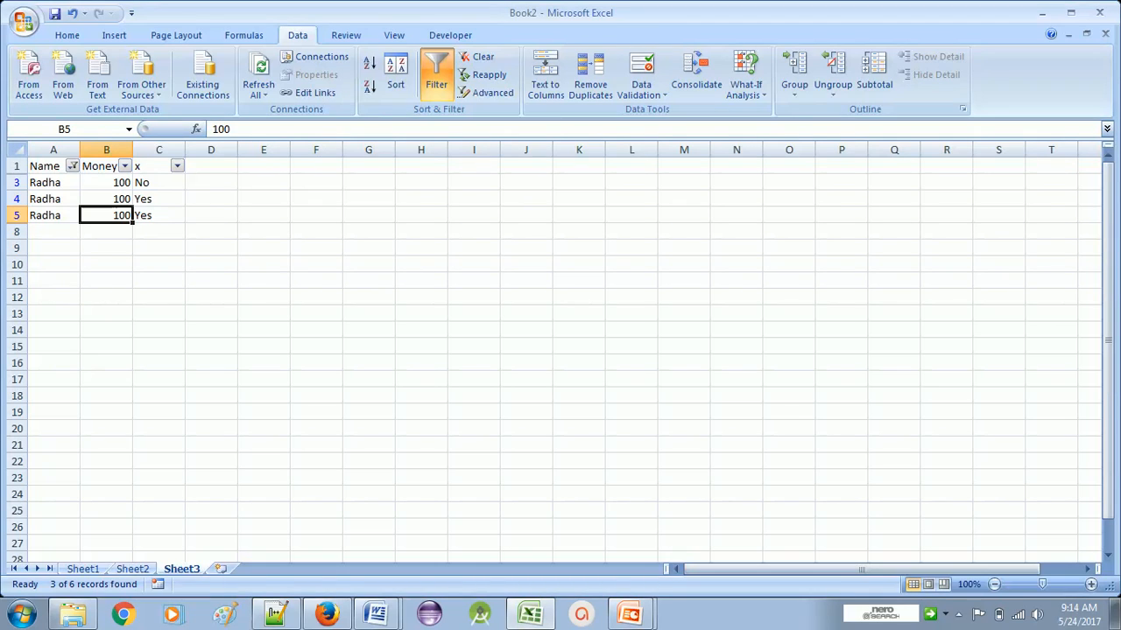
Set the Money value in B3 to 20
{"action": "left_click", "coordinate": [106, 199]}
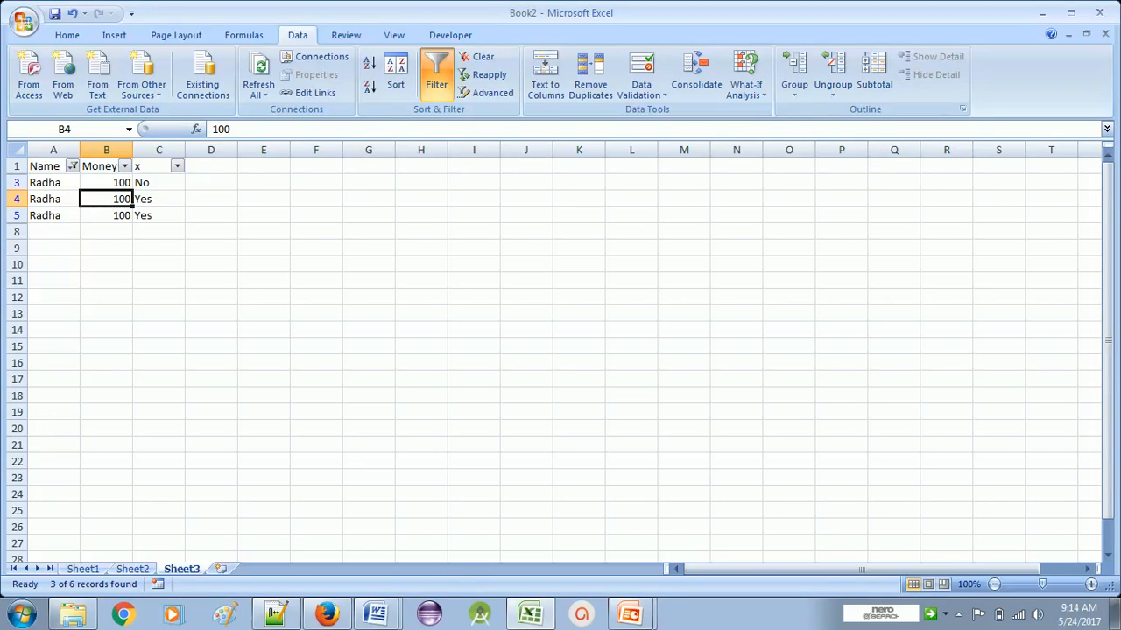
{"action": "left_click", "coordinate": [106, 182]}
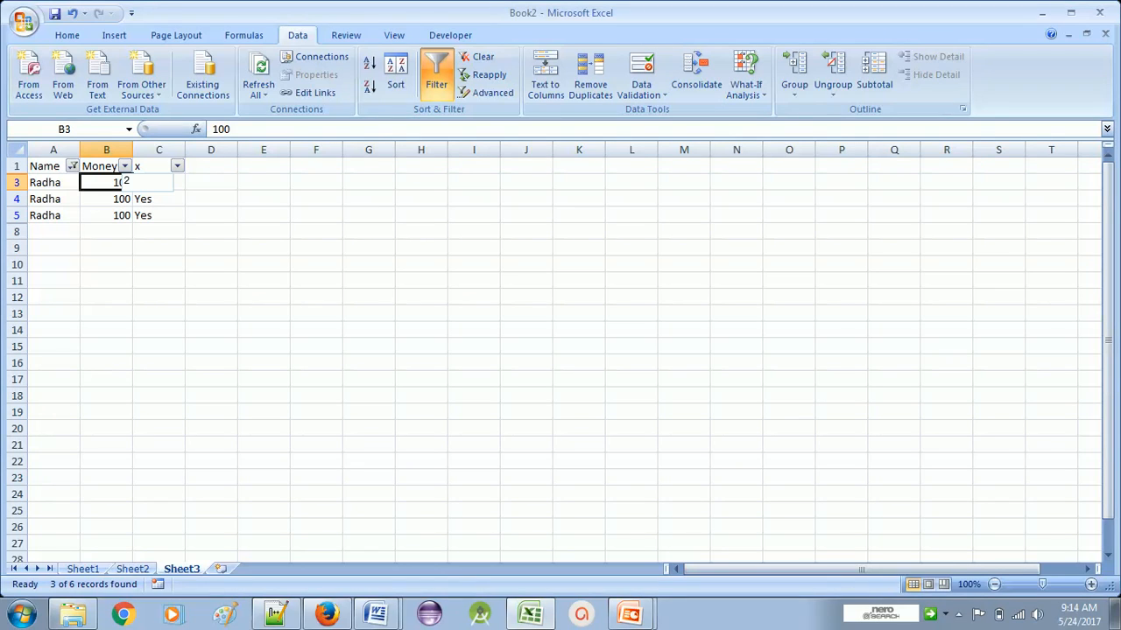
{"action": "type", "text": "20"}
{"action": "key", "text": "Return"}
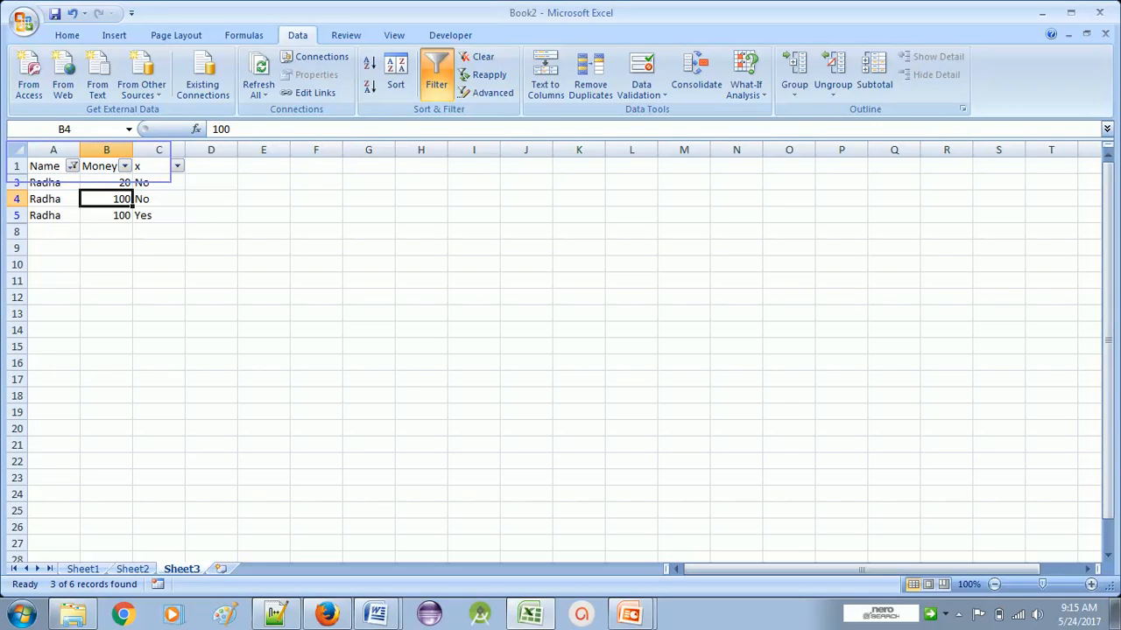
Reset the Name column filter to include all names
{"action": "left_click", "coordinate": [72, 166]}
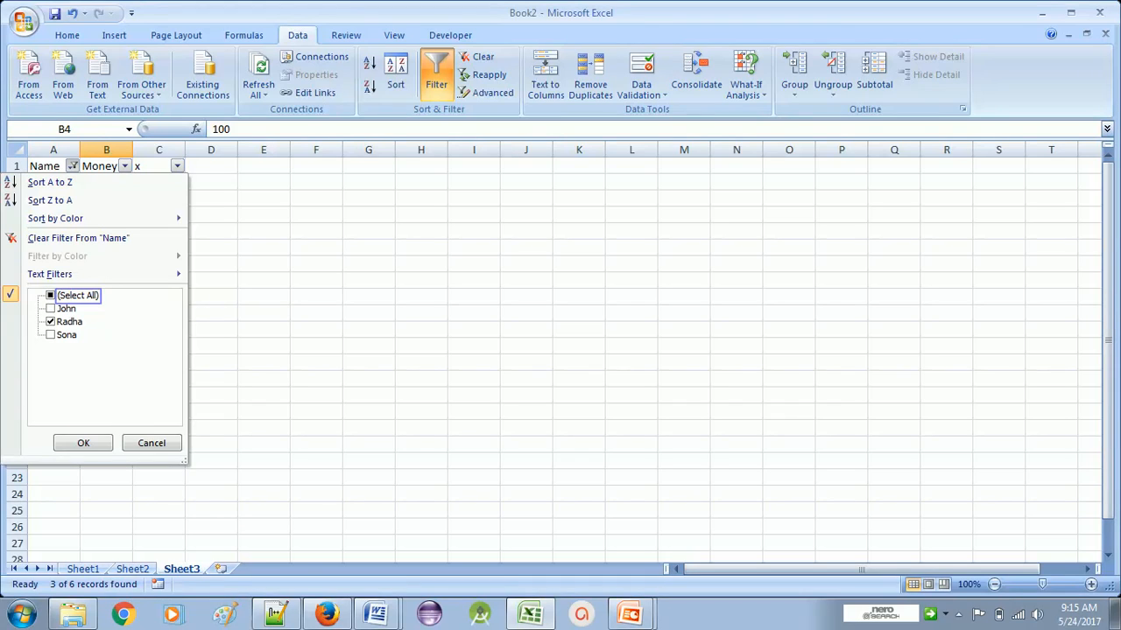
{"action": "left_click", "coordinate": [50, 295]}
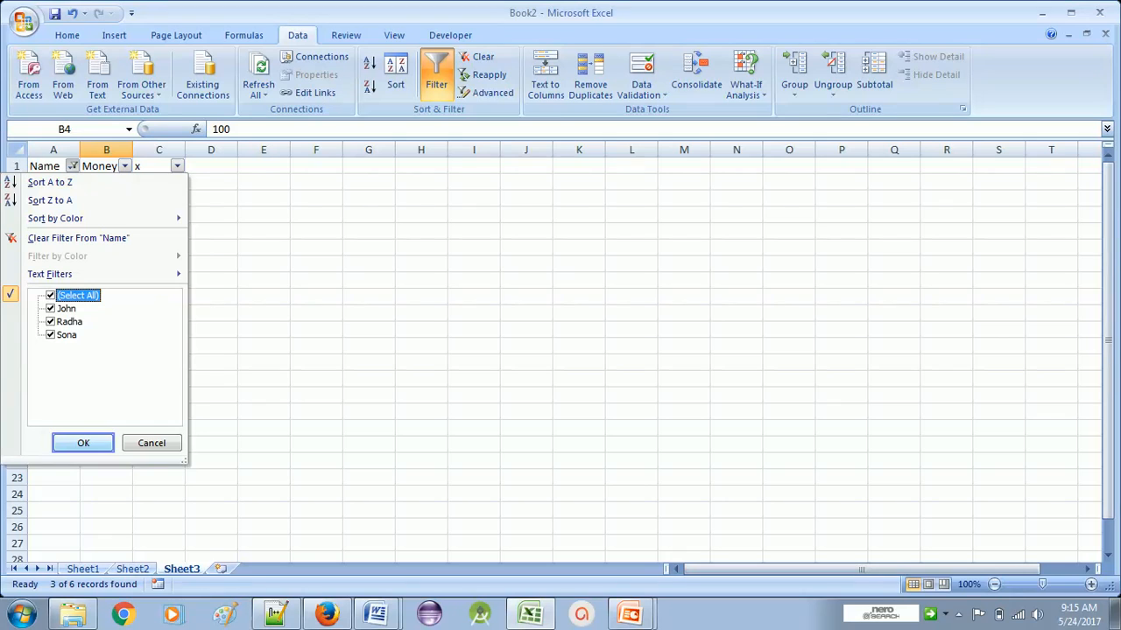
{"action": "key", "text": "Return"}
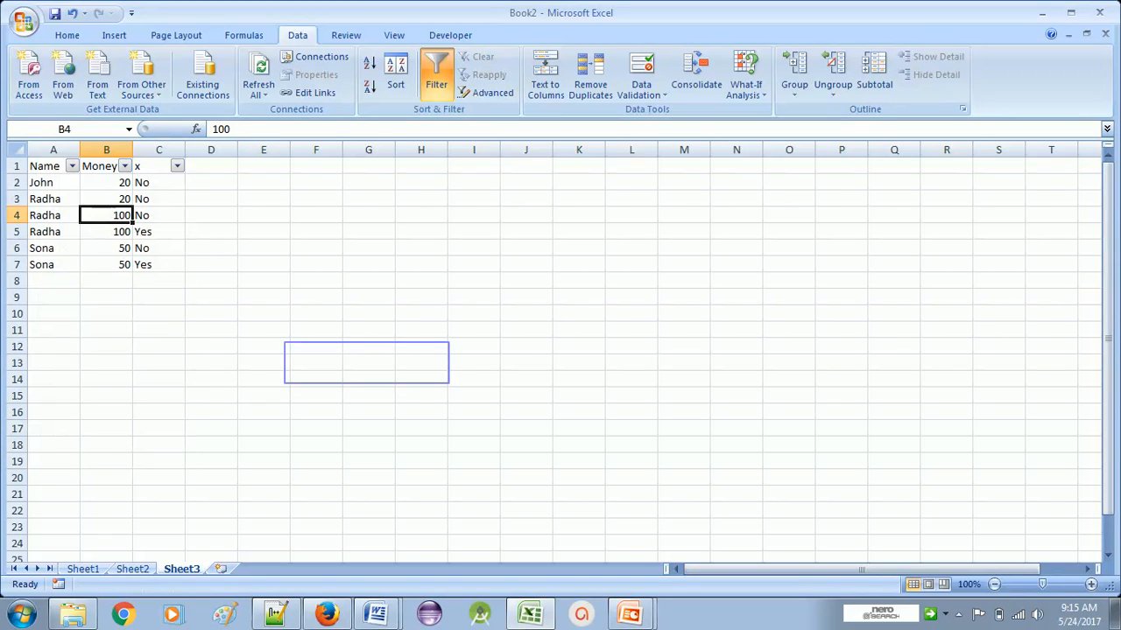